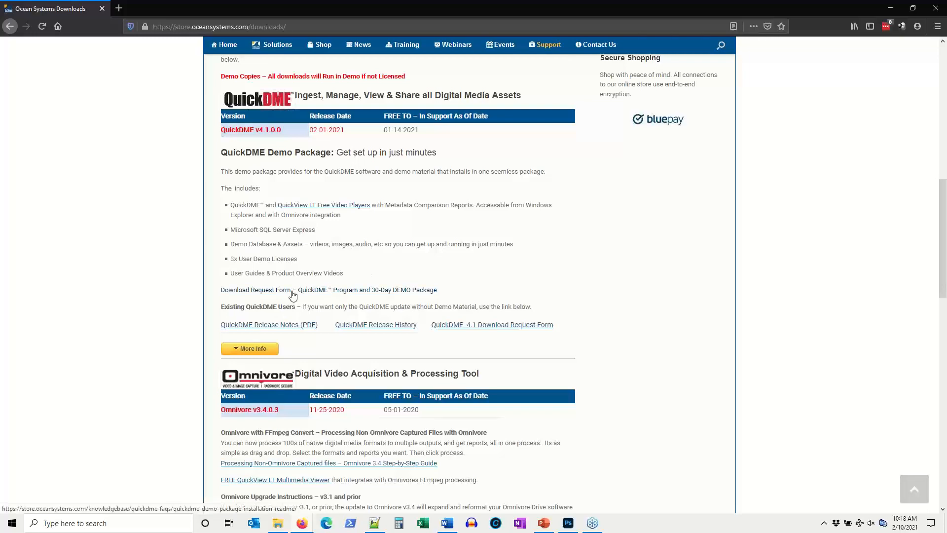
# Open the QuickDME 30-Day DEMO package page and view its README PDF, closing the PDF when finished
pyautogui.click(331, 296)
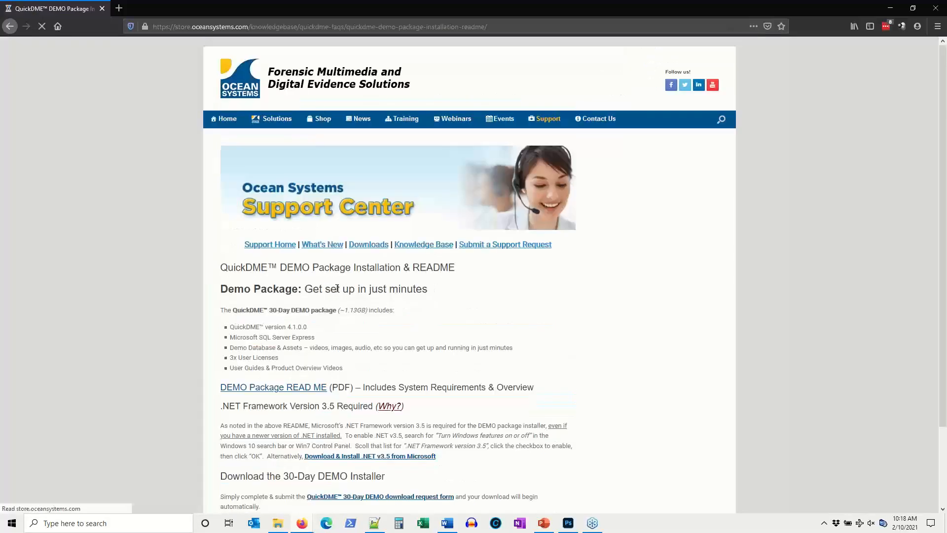
pyautogui.scroll(-2, 356, 288)
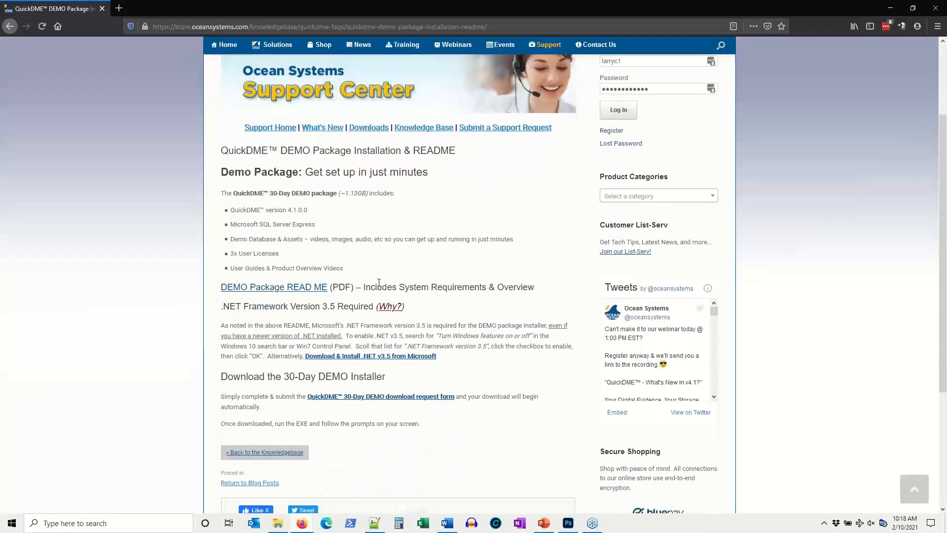
pyautogui.click(313, 290)
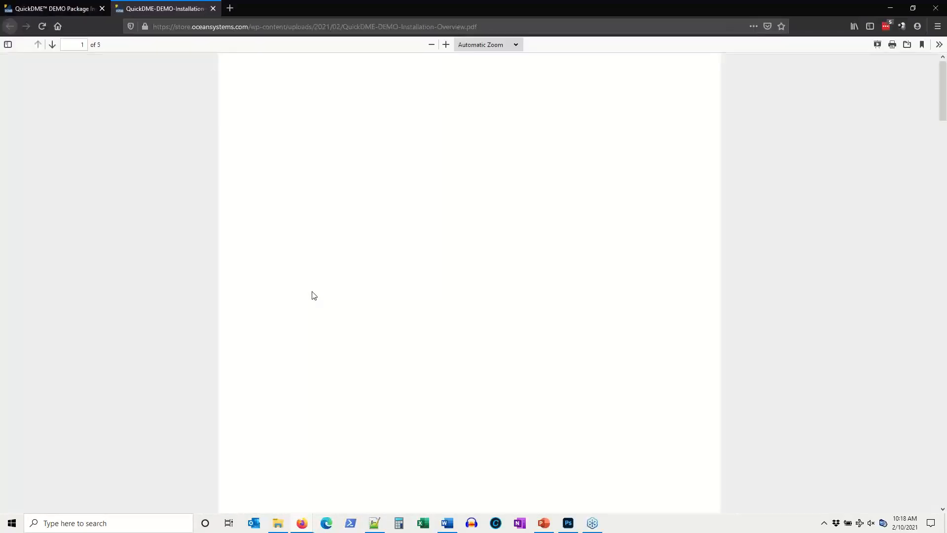
pyautogui.click(213, 9)
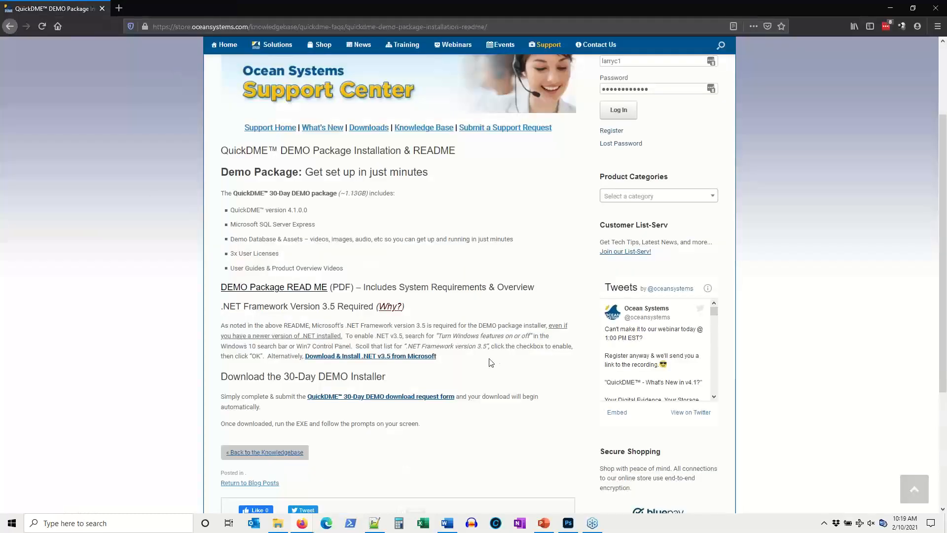
# View the QuickDME 30-Day DEMO download request form, and minimize the browser to reveal the desktop
pyautogui.click(435, 401)
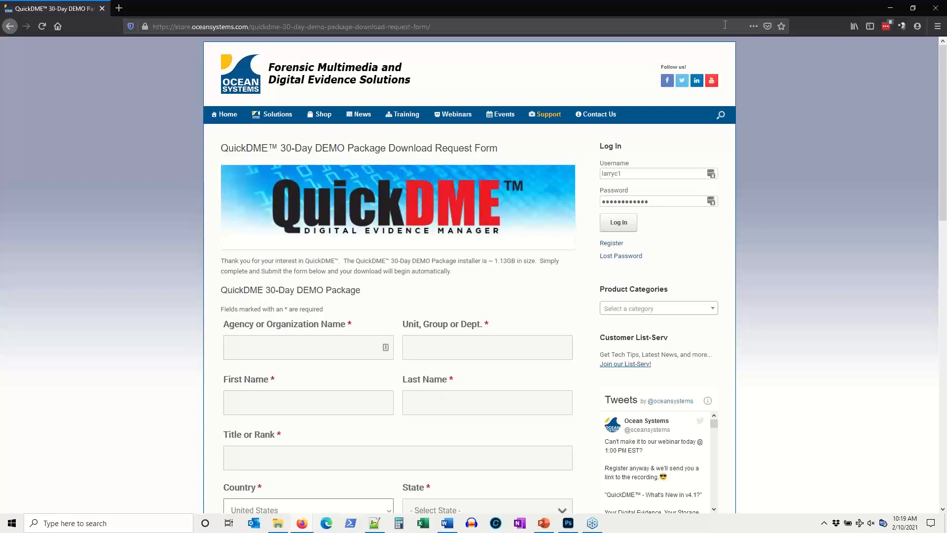
pyautogui.click(894, 7)
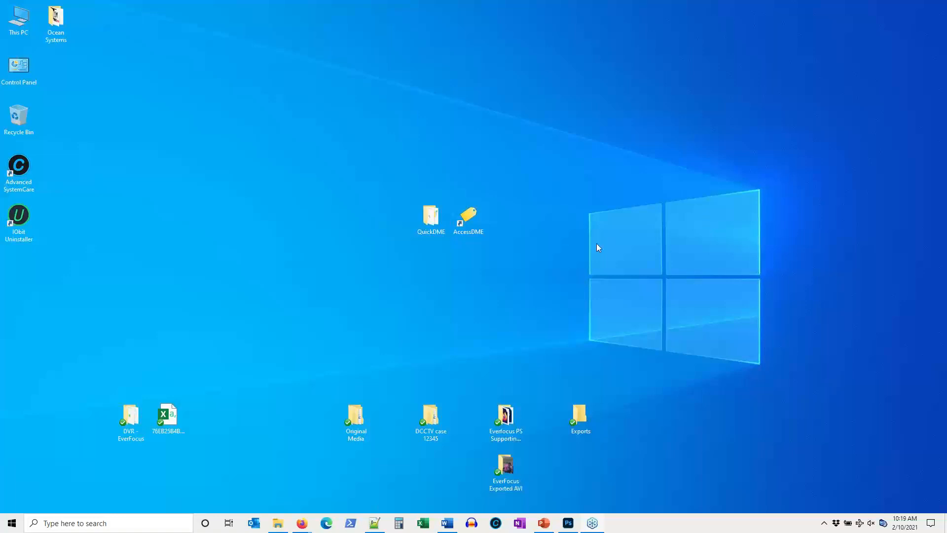
# Move the AccessDME desktop shortcut farther away from the QuickDME folder, keeping it in the same row
pyautogui.moveTo(331, 136); pyautogui.dragTo(481, 249)
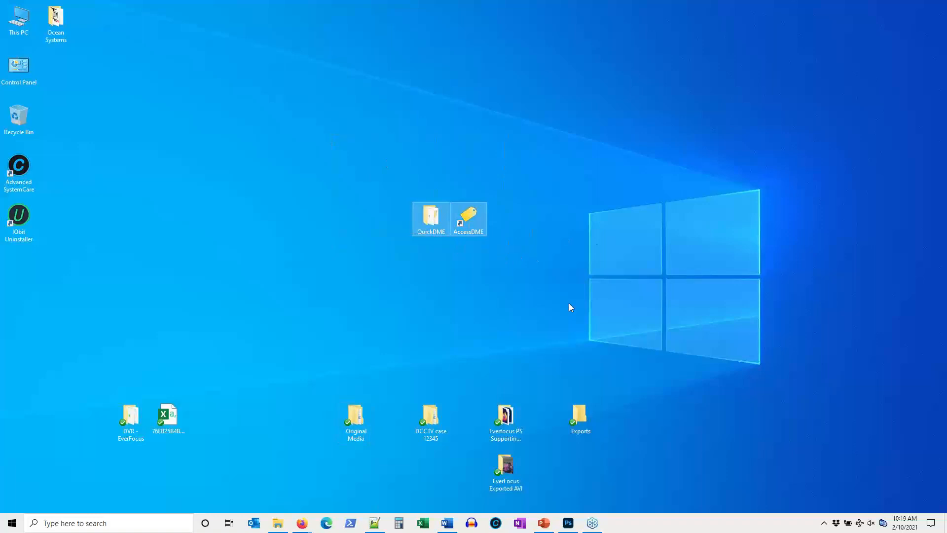
pyautogui.click(473, 216)
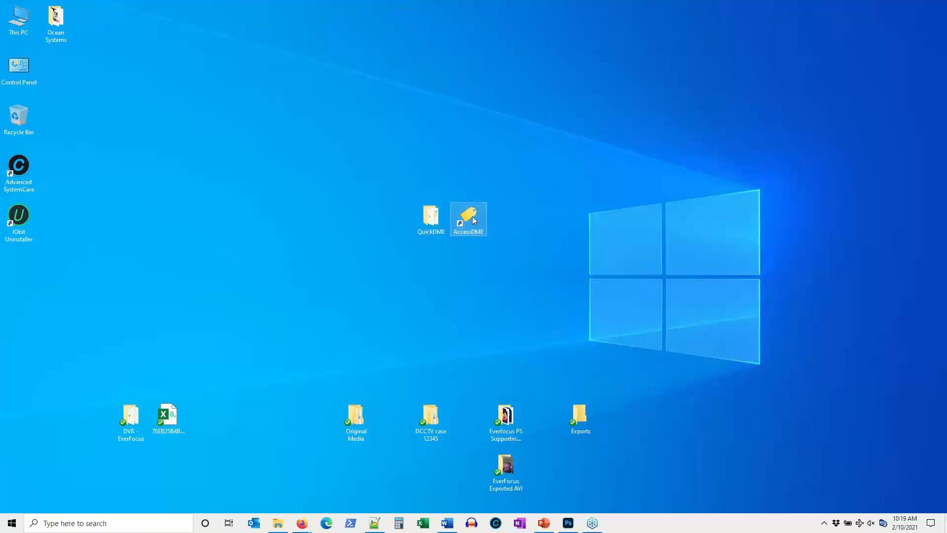
pyautogui.moveTo(473, 217); pyautogui.dragTo(528, 216)
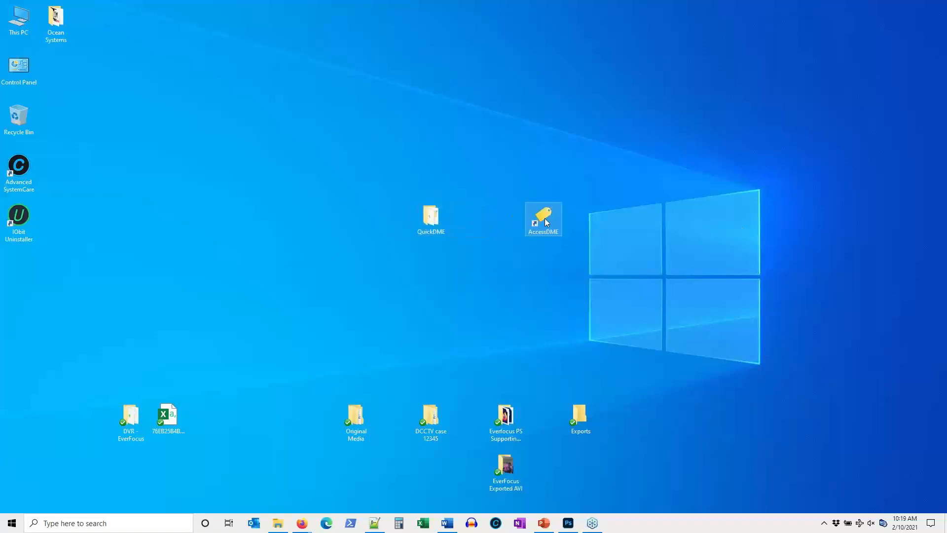
# View the QuickView LT Quick Start Guide from the QuickDME Guides folder, and close the guide and folder
pyautogui.doubleClick(437, 220)
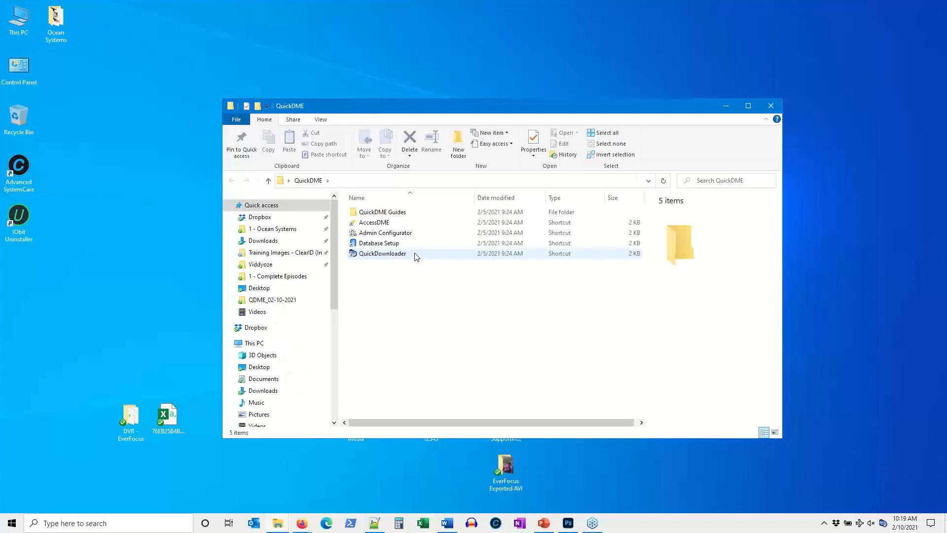
pyautogui.doubleClick(416, 212)
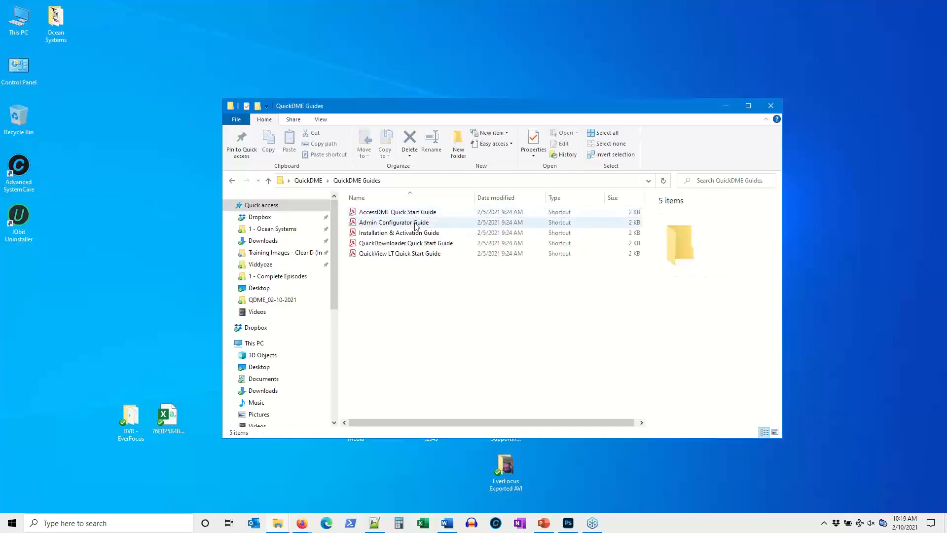
pyautogui.doubleClick(417, 254)
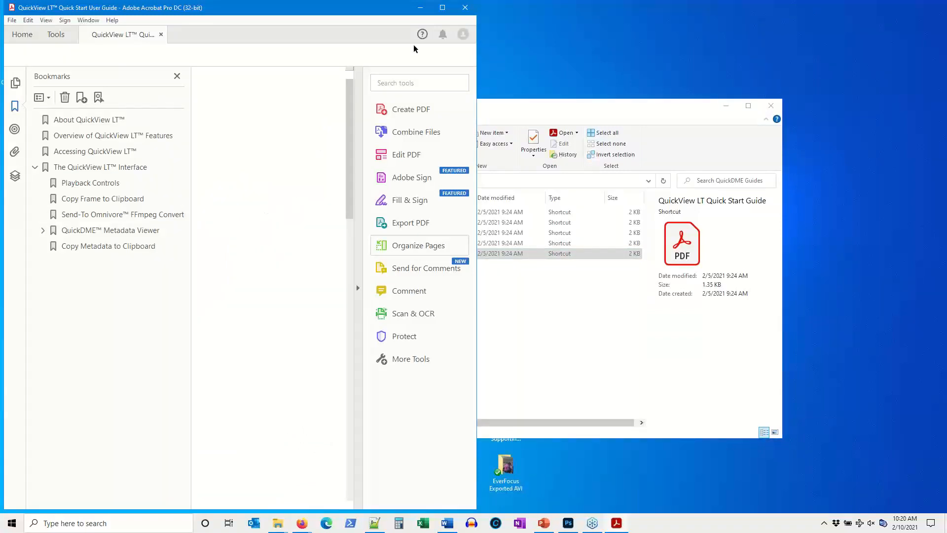
pyautogui.click(443, 8)
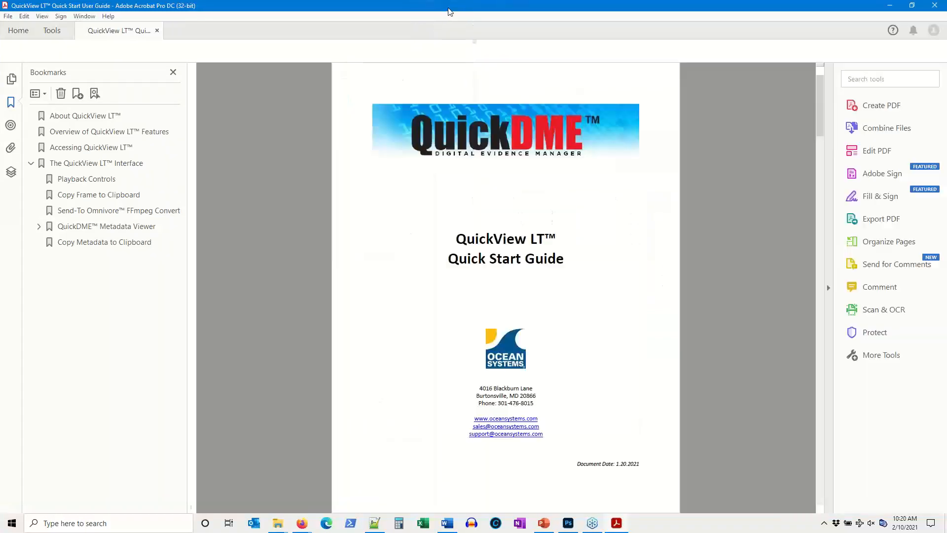
pyautogui.click(935, 6)
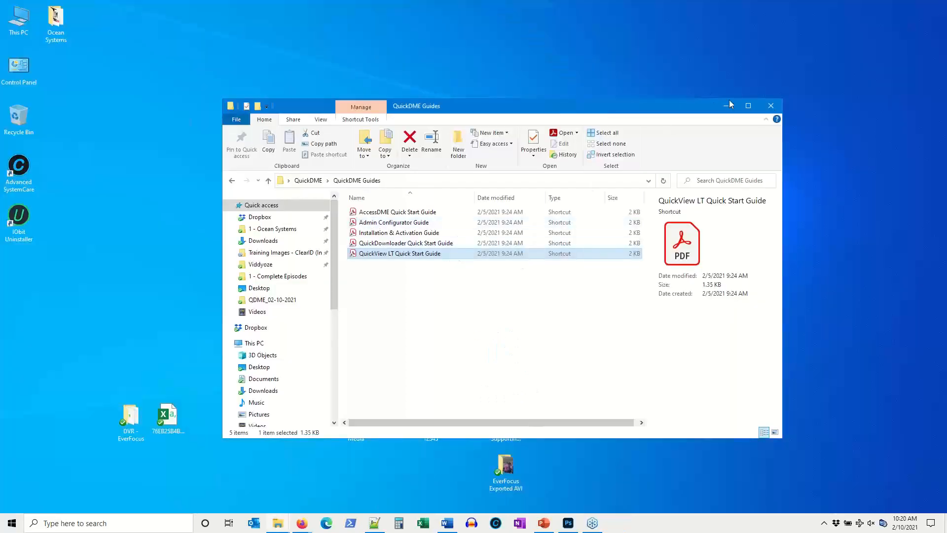
pyautogui.click(770, 105)
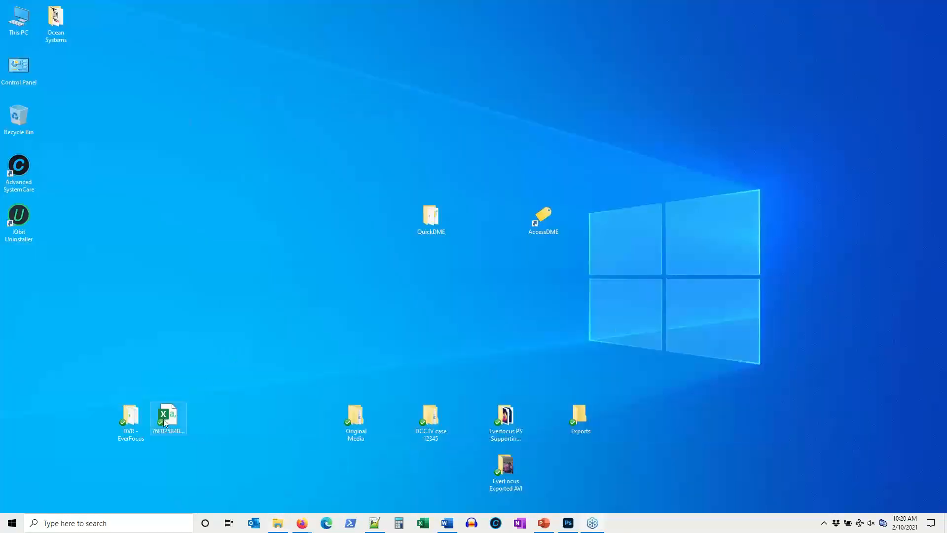
# Play MOV_1685.MOV from the In-Car Videos folder in Original Media with QuickView LT, and clear the folder window out of the way
pyautogui.doubleClick(353, 418)
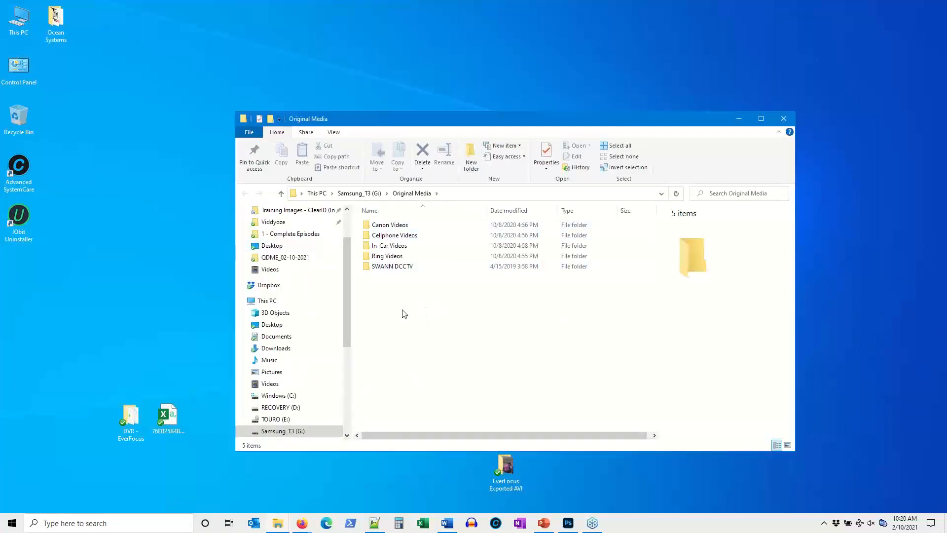
pyautogui.doubleClick(423, 246)
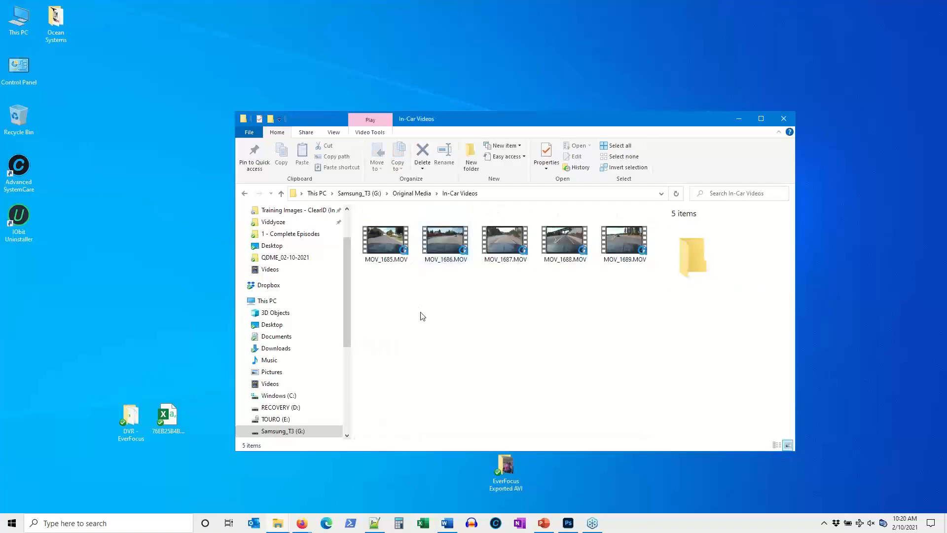
pyautogui.click(390, 239)
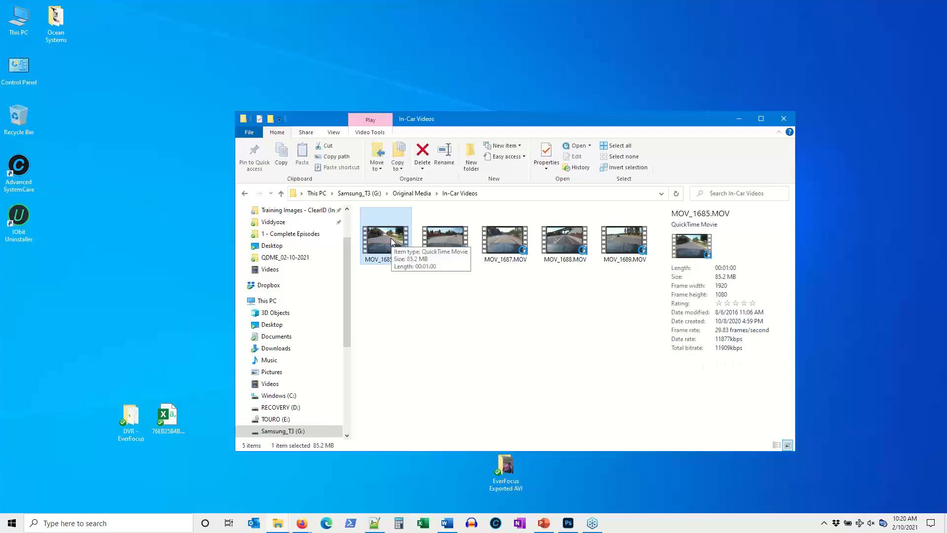
pyautogui.rightClick(391, 238)
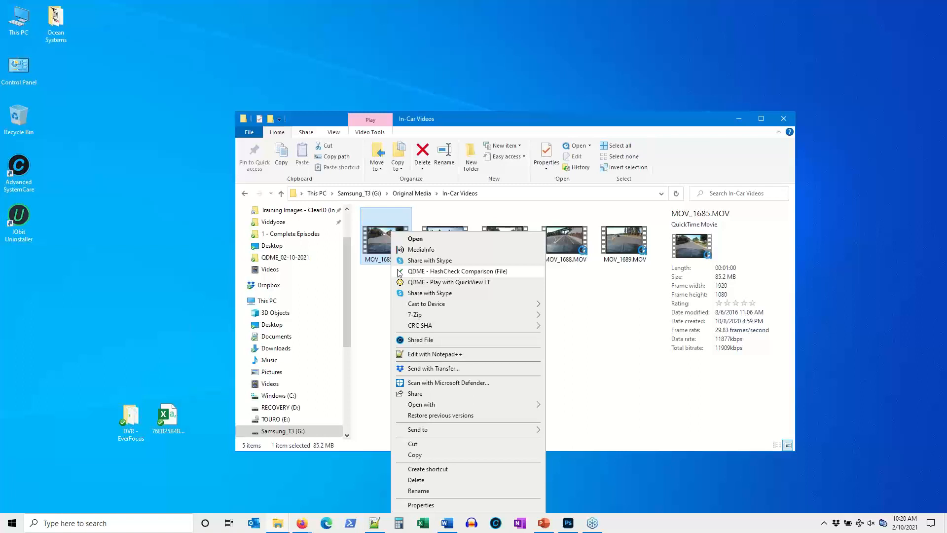
pyautogui.click(417, 283)
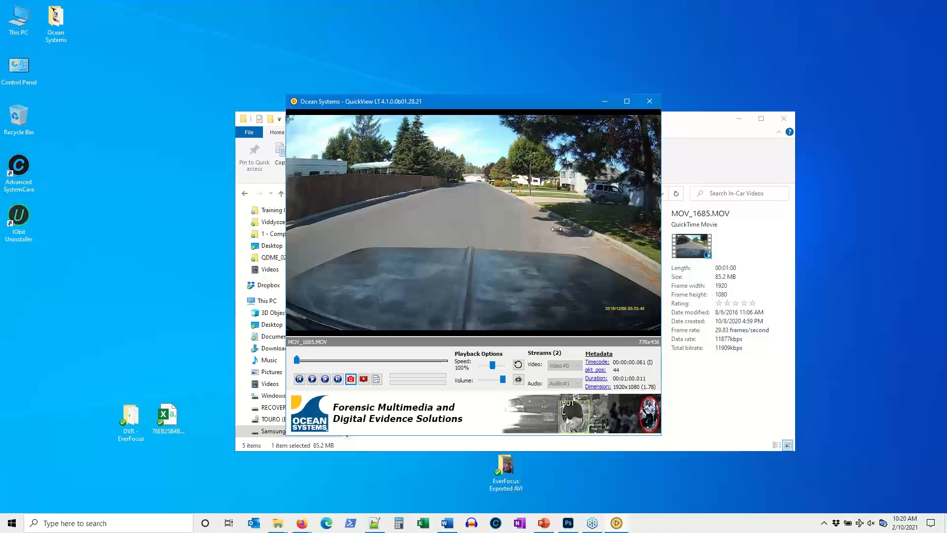
pyautogui.click(739, 119)
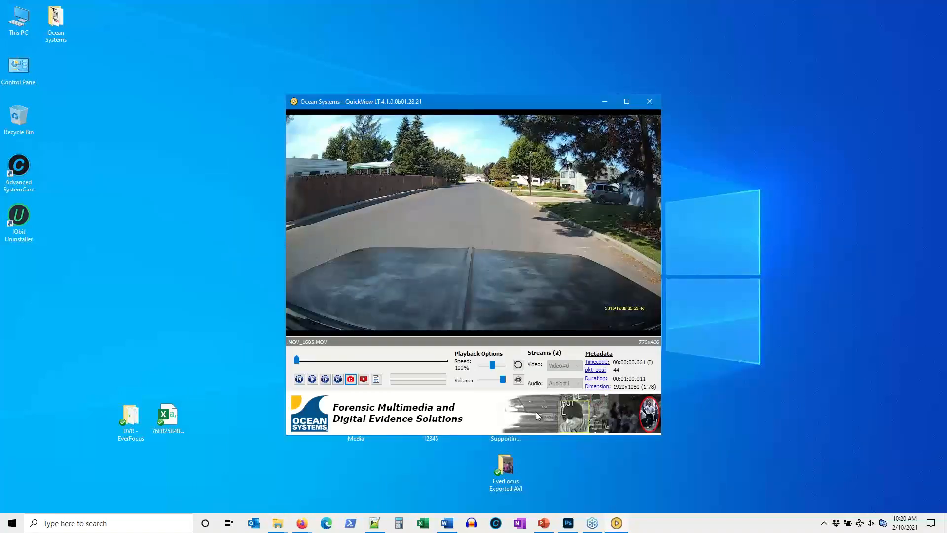
pyautogui.moveTo(502, 105); pyautogui.dragTo(499, 85)
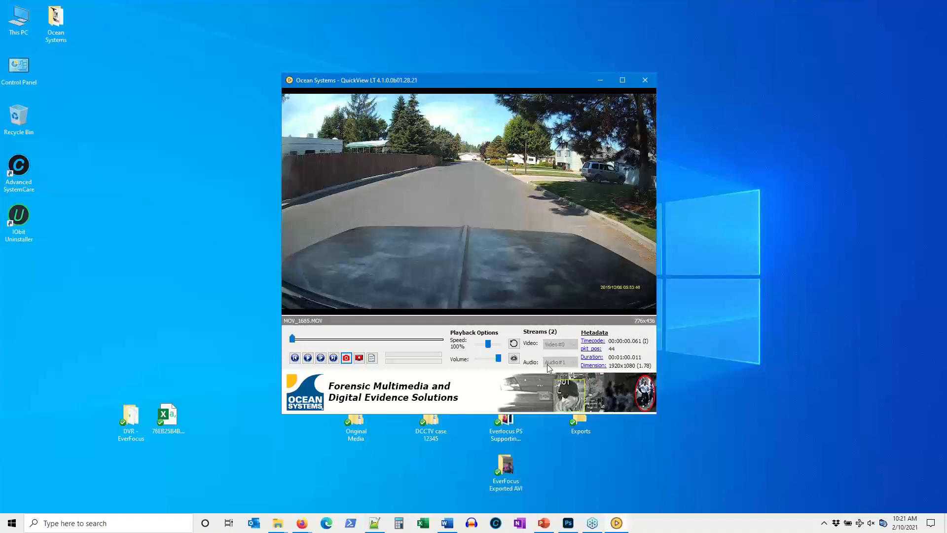
# Copy the video's metadata from QuickView LT and paste it into the blank Word document
pyautogui.rightClick(603, 337)
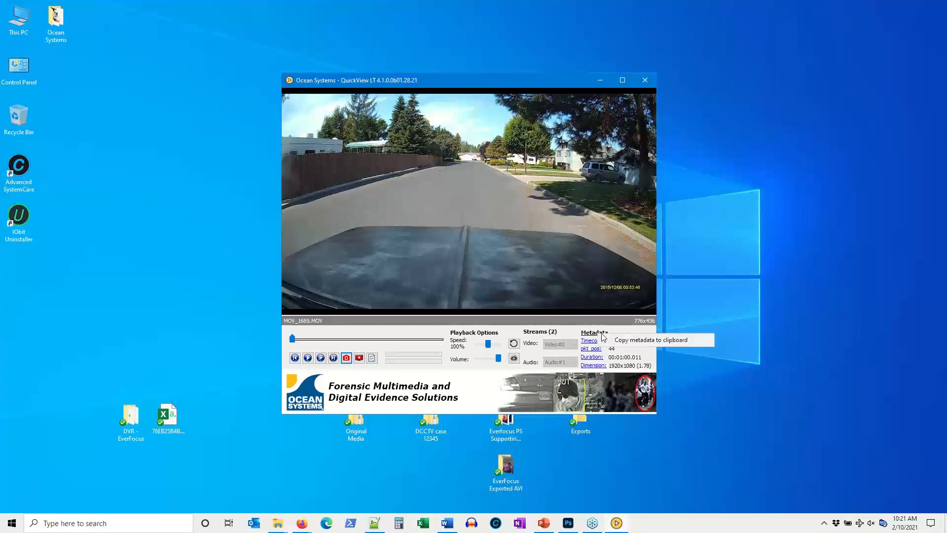
pyautogui.click(632, 345)
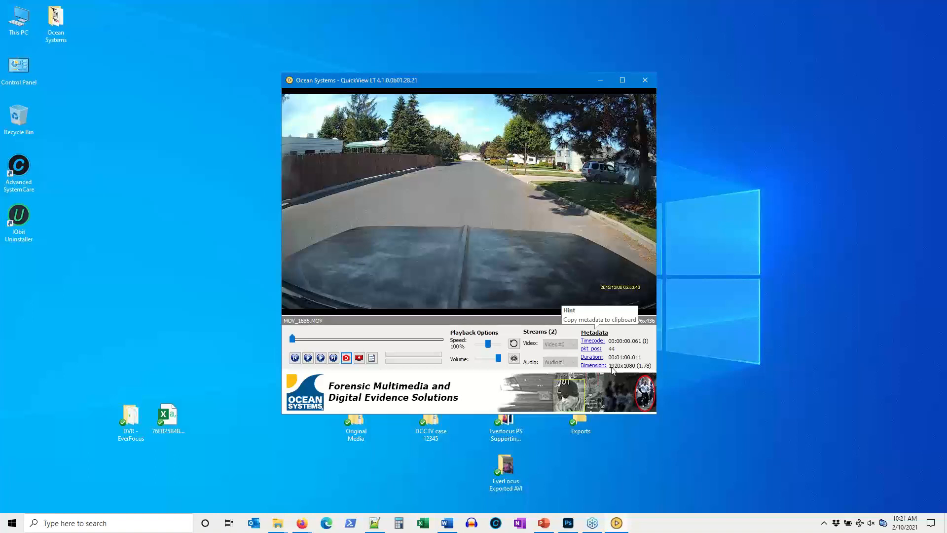
pyautogui.rightClick(597, 338)
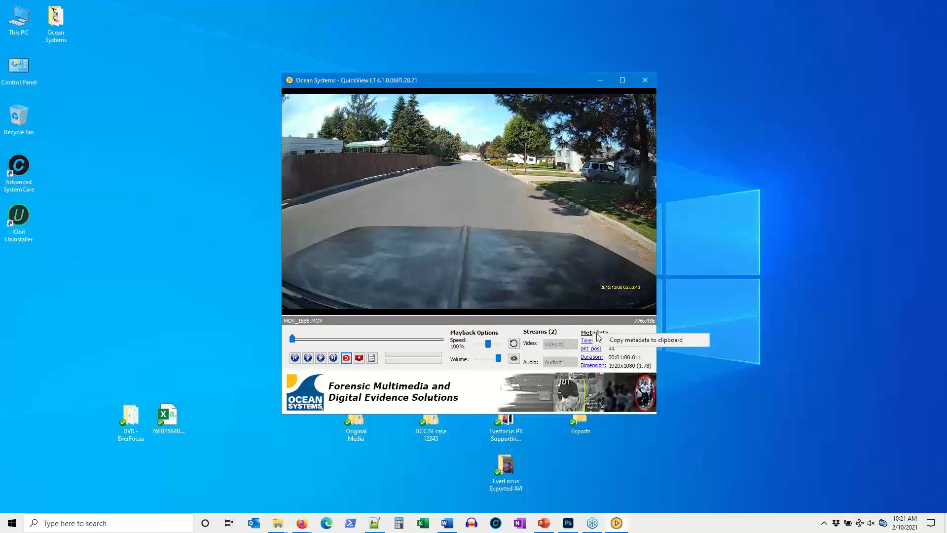
pyautogui.click(622, 339)
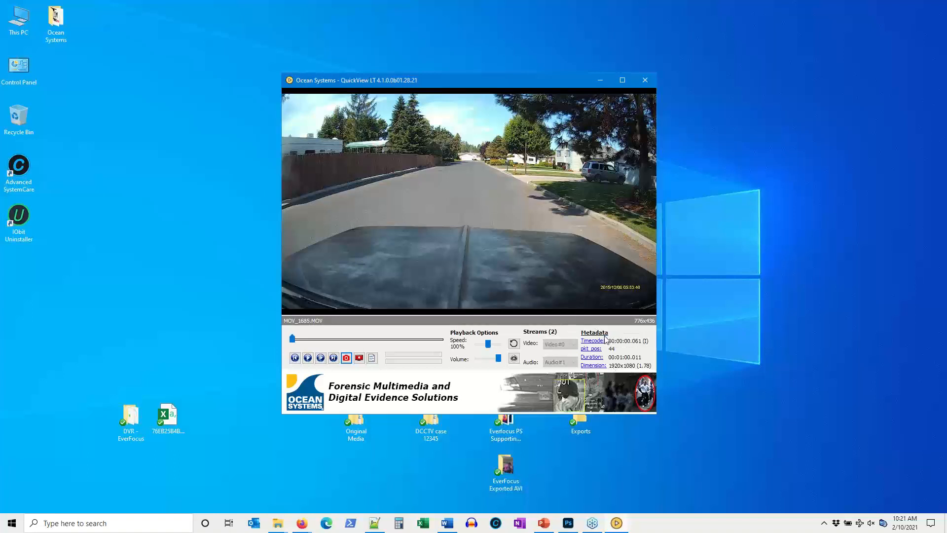
pyautogui.click(446, 524)
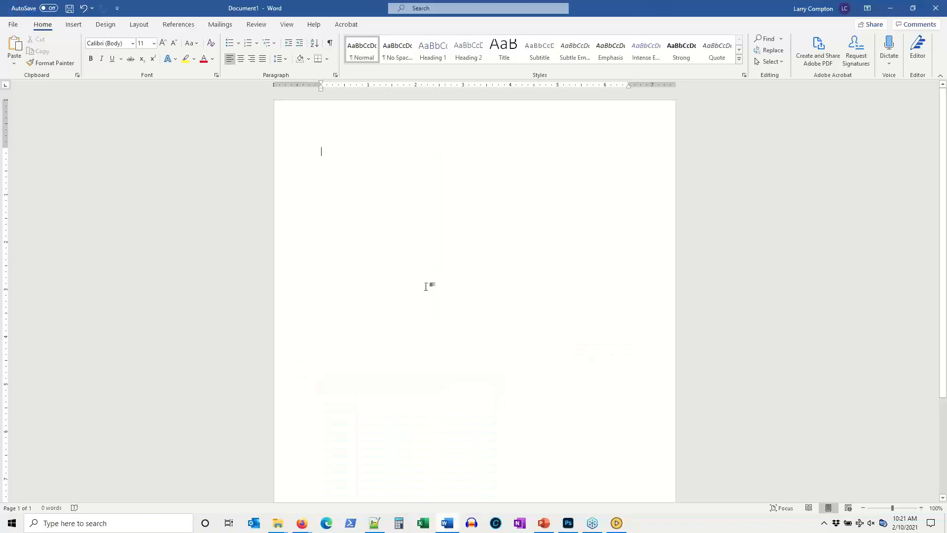
pyautogui.write('Time code: 00:00:00.061 (I) pkt_pos: 44 Duration: 00:01:00.011 Dimension: 1920x1080 (1.78)')
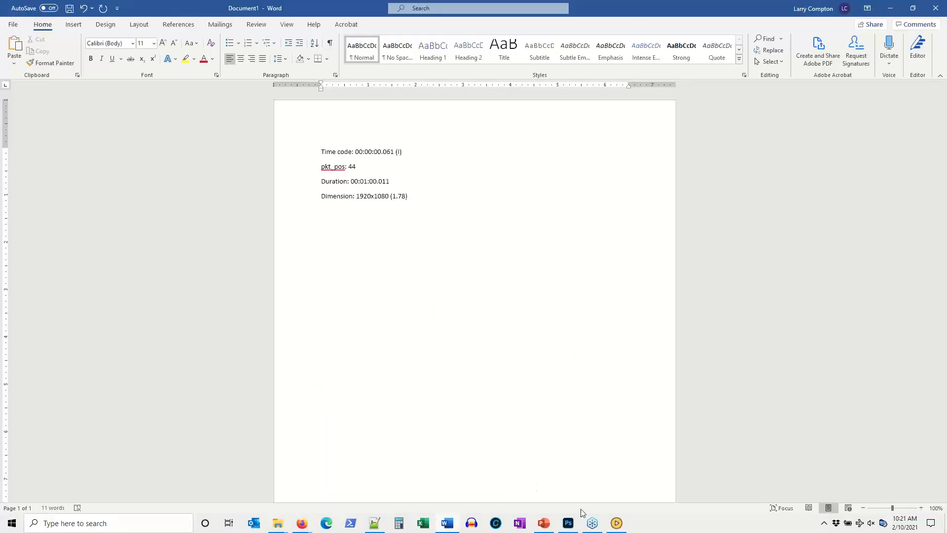
# Copy the current video frame from QuickView LT and paste it on a new line below the metadata in Word
pyautogui.click(616, 524)
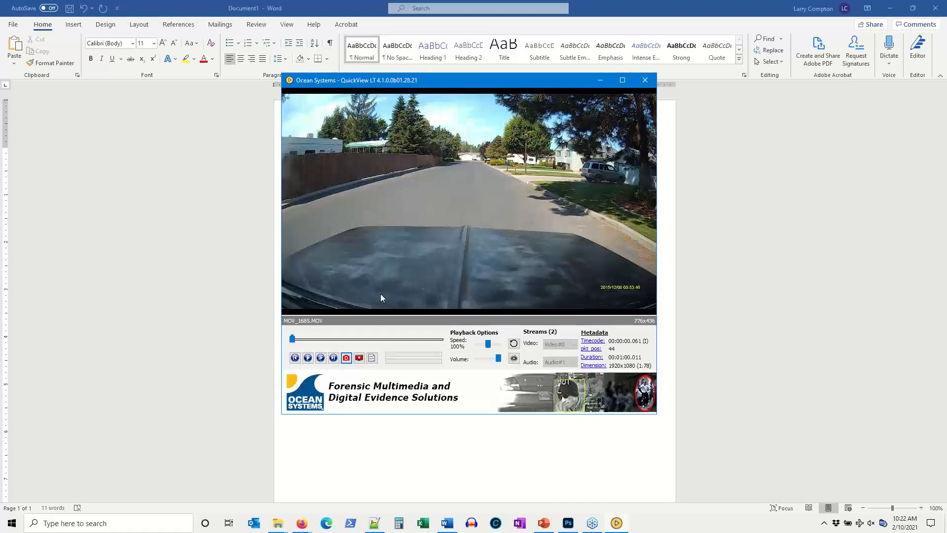
pyautogui.click(346, 359)
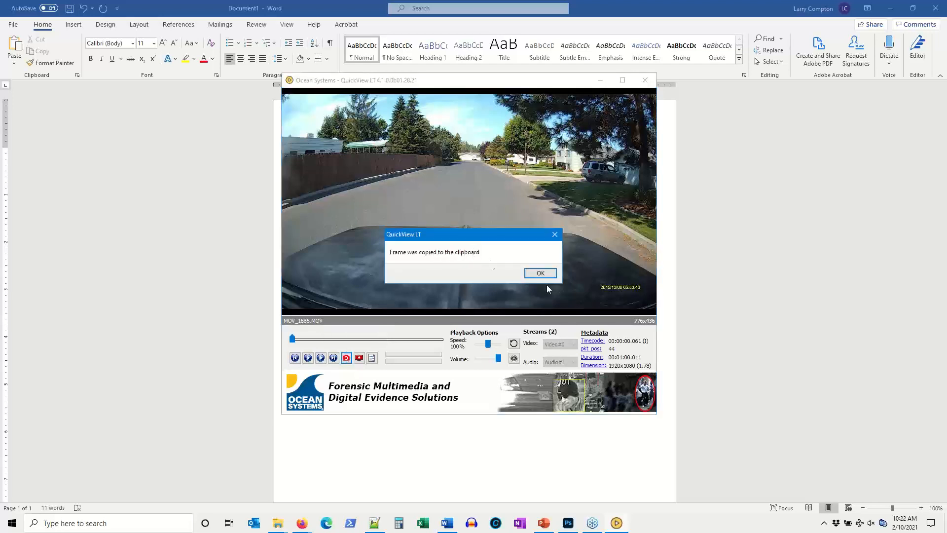
pyautogui.click(540, 273)
pyautogui.click(725, 230)
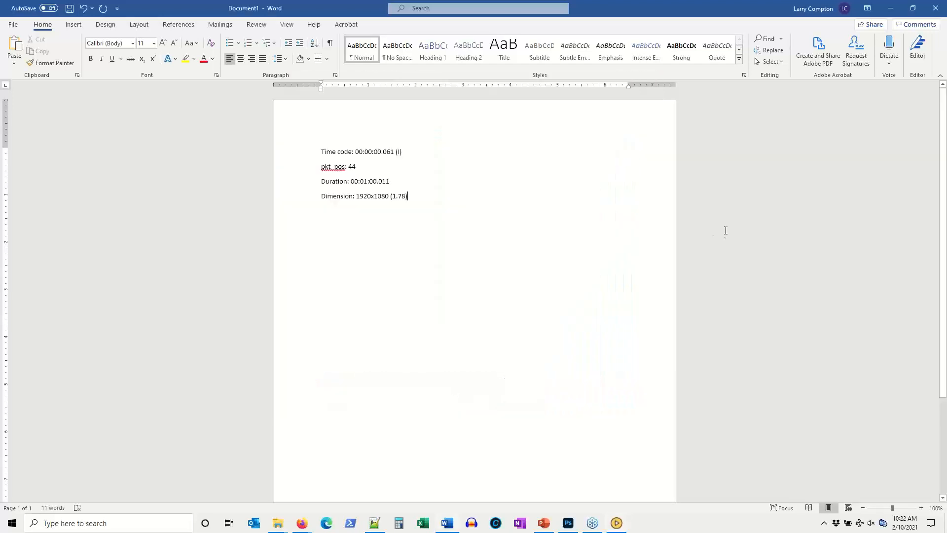
pyautogui.press('Return')
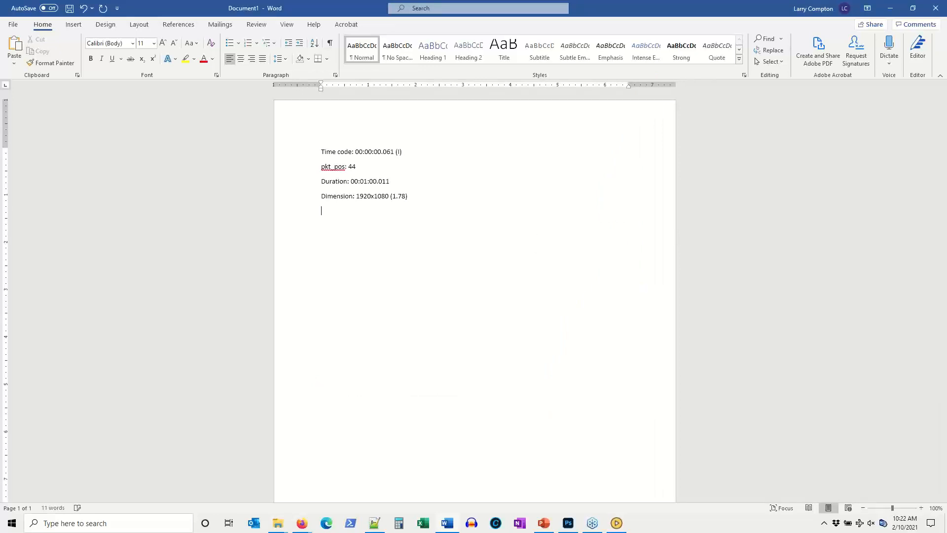
pyautogui.hotkey('ctrl', 'v')
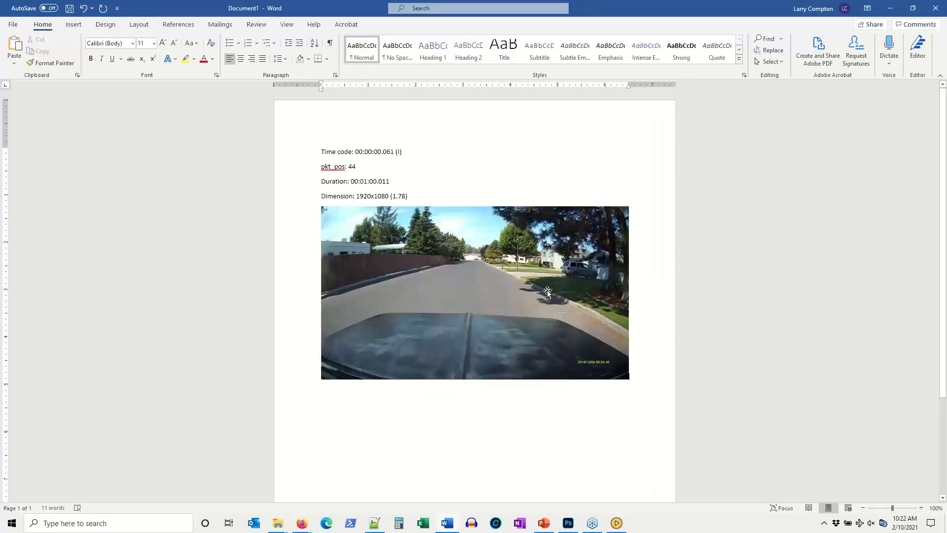
# Switch to Photoshop and paste the copied frame into a new 1920 x 1080 pixel document
pyautogui.click(572, 528)
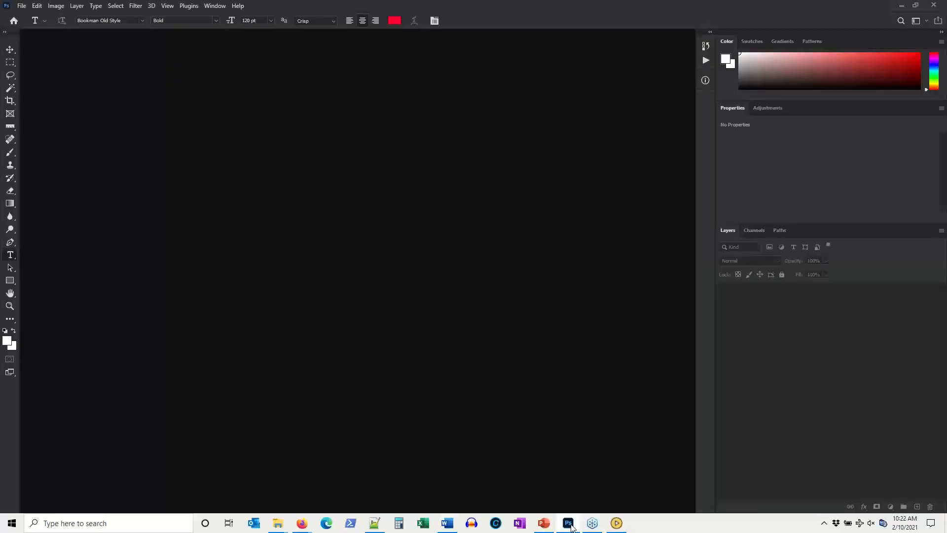
pyautogui.click(22, 6)
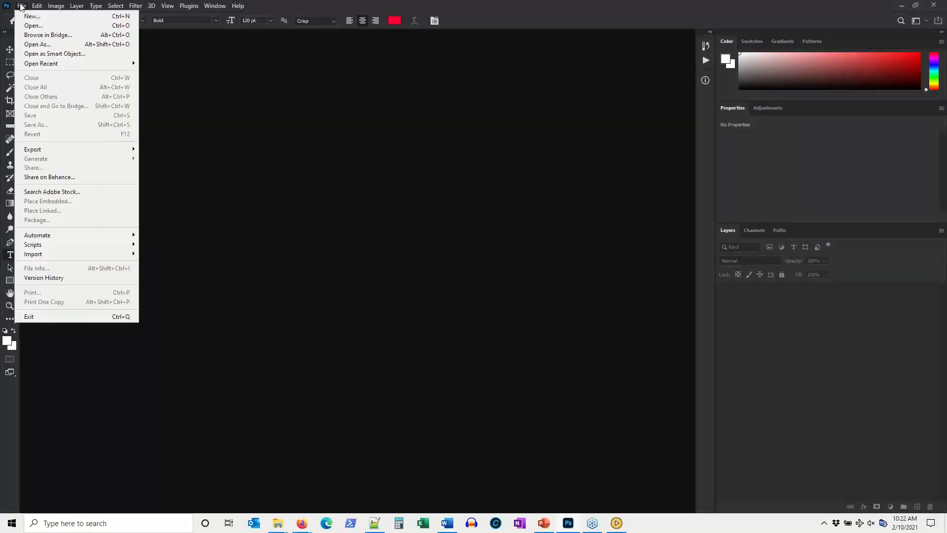
pyautogui.click(28, 17)
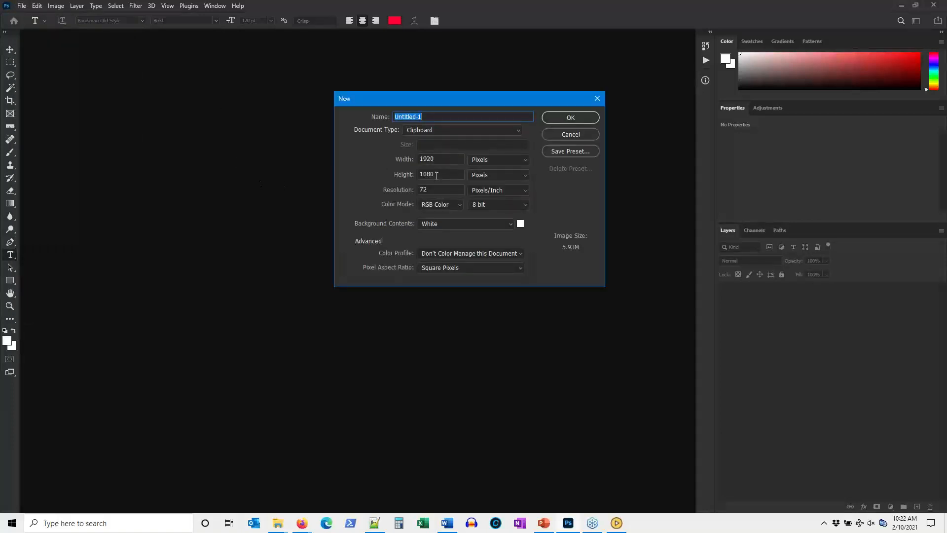
pyautogui.click(553, 120)
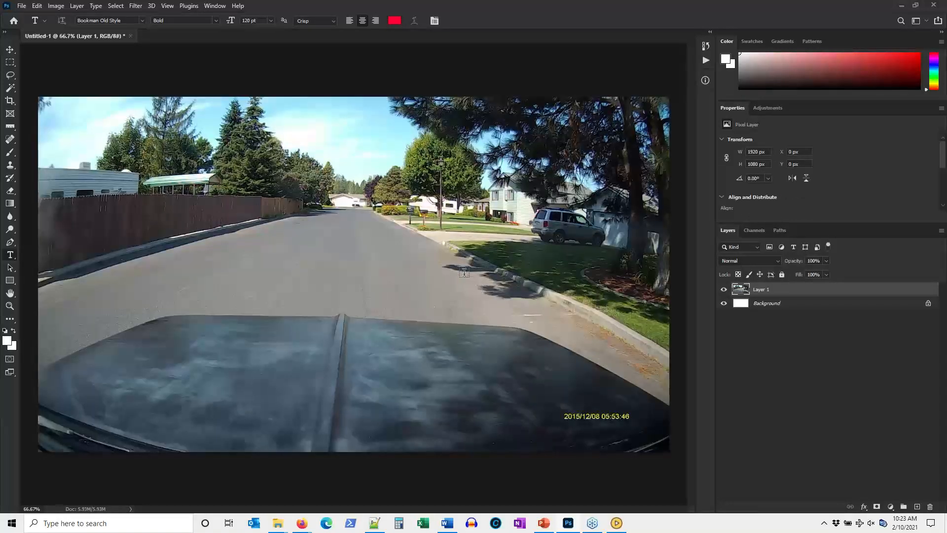
# View the ClearID report and export functions, cancel out of them, and minimize Photoshop and Word to return to QuickView LT
pyautogui.press('F2')
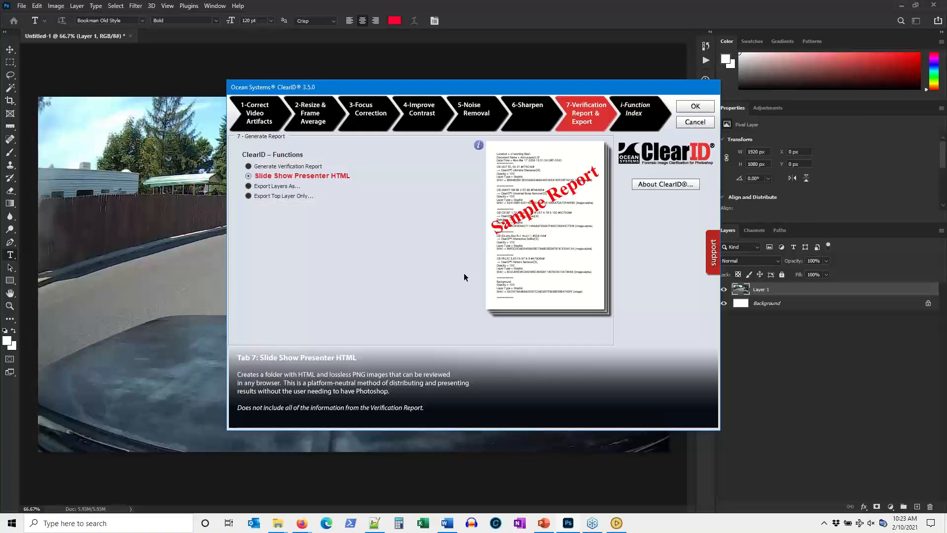
pyautogui.click(695, 123)
pyautogui.click(901, 4)
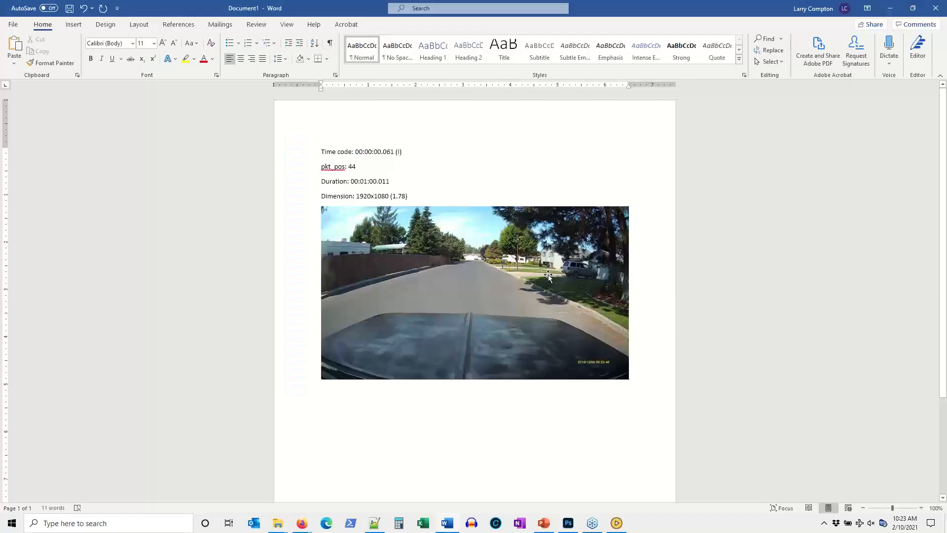
pyautogui.click(891, 8)
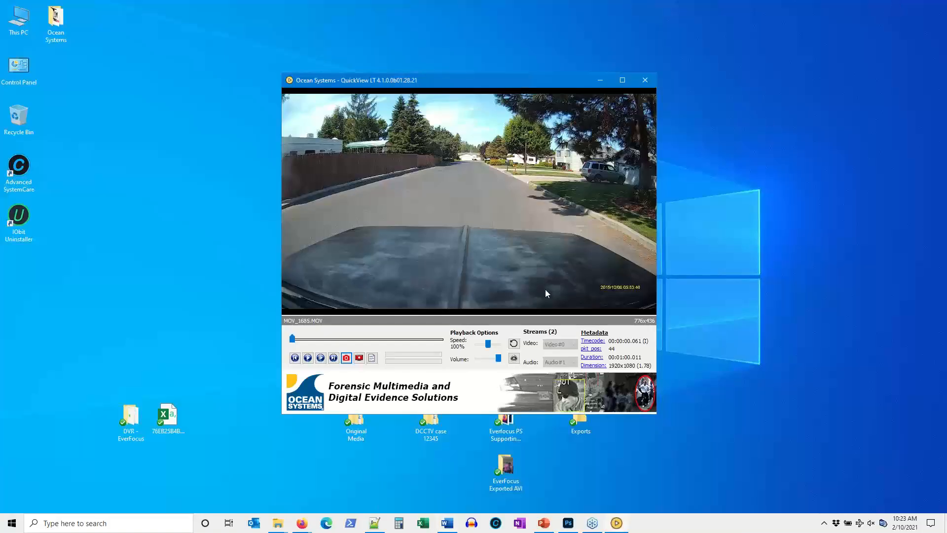
# Open the Metadata Viewer for the video and examine the ExifTool, MediaInfo, FFprobe and summary results
pyautogui.click(376, 361)
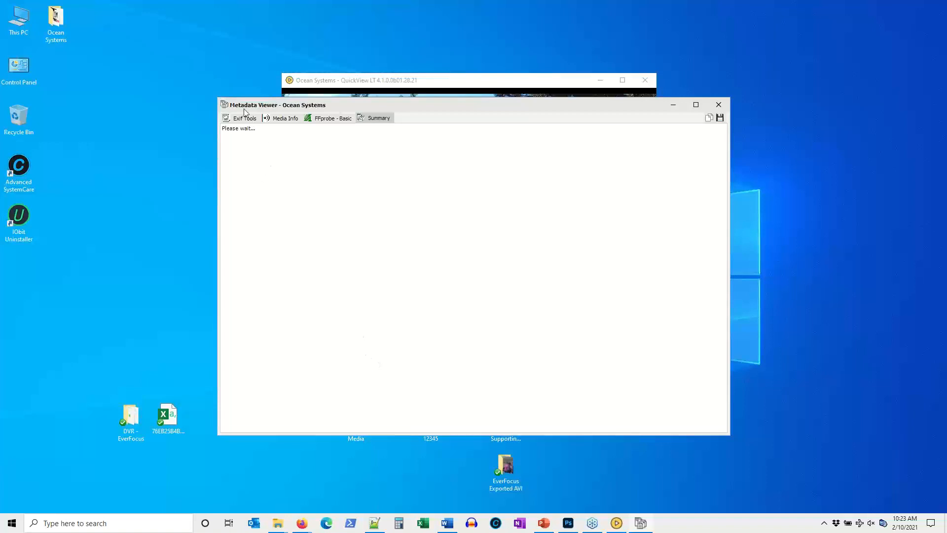
pyautogui.click(252, 123)
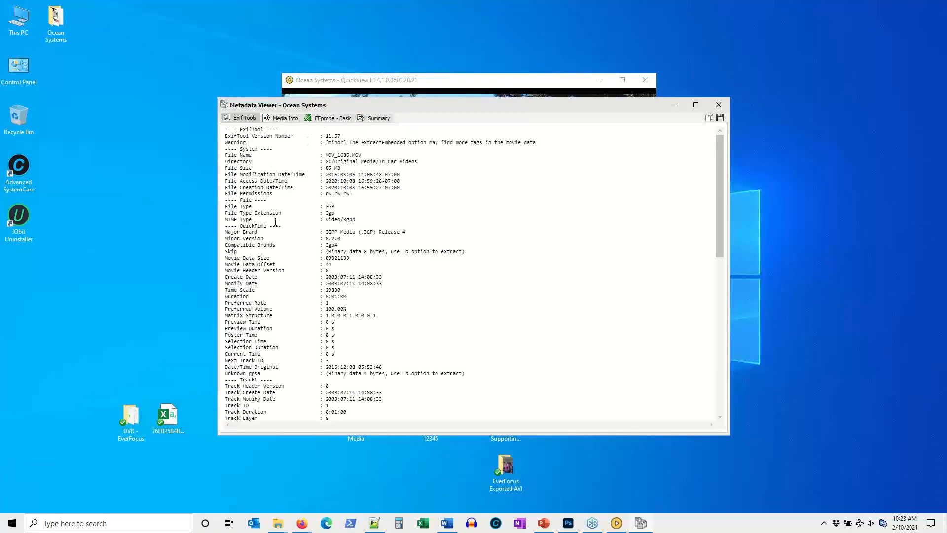
pyautogui.scroll(-10, 280, 420)
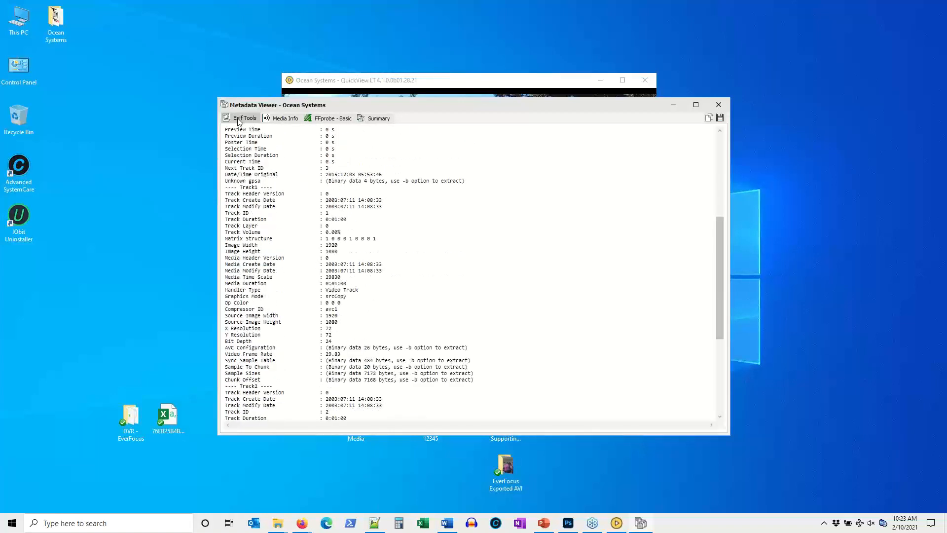
pyautogui.click(285, 118)
pyautogui.click(321, 117)
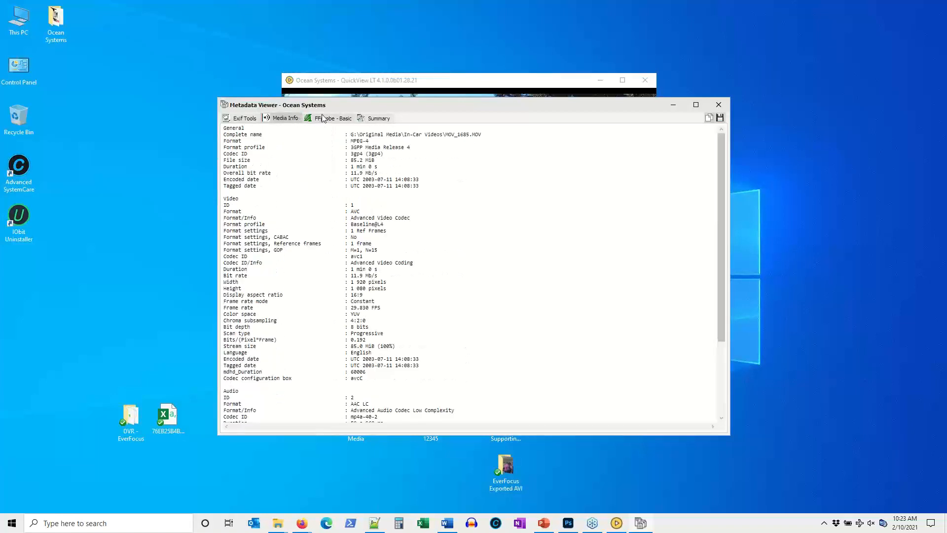
pyautogui.click(365, 118)
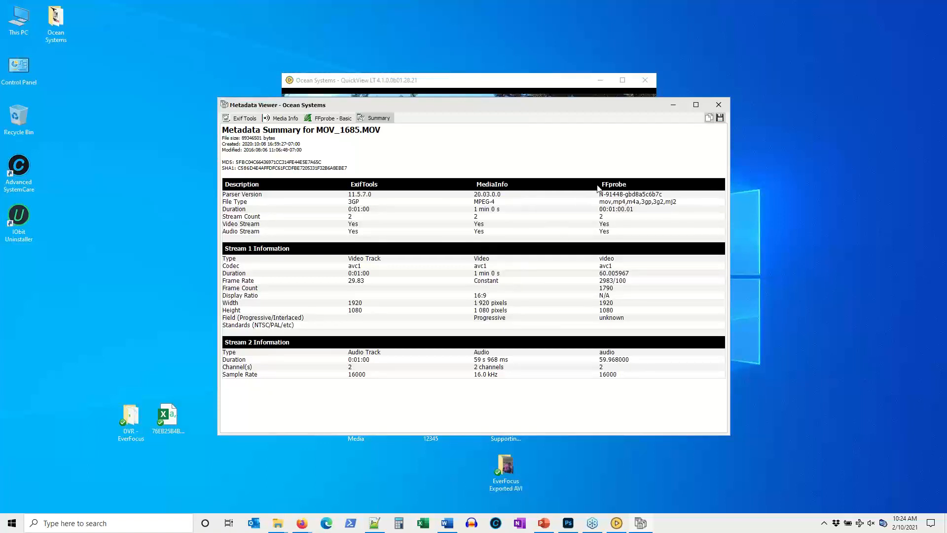
# Save a PDF report named "metadata report" in the Exports folder, including ExifTools, MediaInfo, FFprobe and Summary content with the file path obfuscated
pyautogui.click(720, 117)
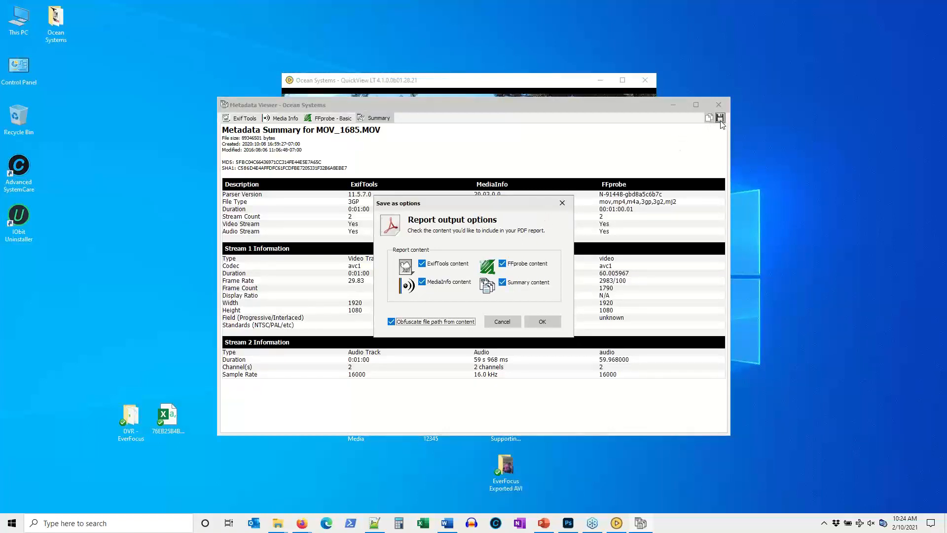
pyautogui.click(433, 267)
pyautogui.click(433, 267)
pyautogui.click(436, 282)
pyautogui.click(437, 282)
pyautogui.click(553, 322)
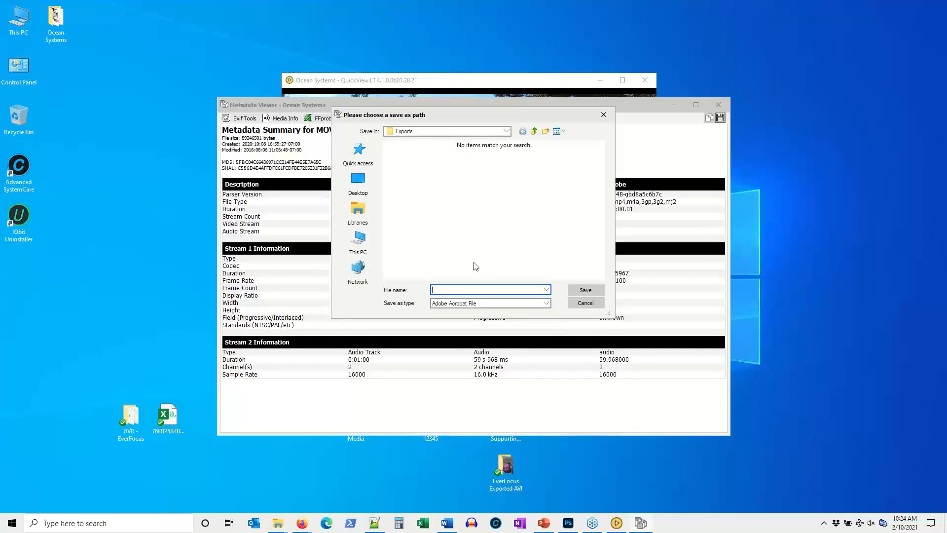
pyautogui.write('metadata report')
pyautogui.click(586, 291)
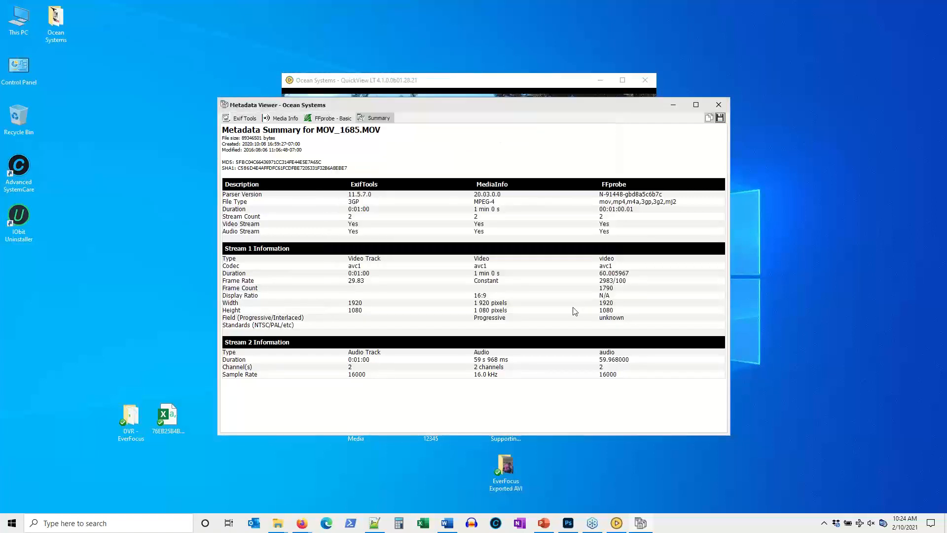
# Review the ExifTool, MediaInfo and FFprobe results again, and return to the metadata summary
pyautogui.click(243, 118)
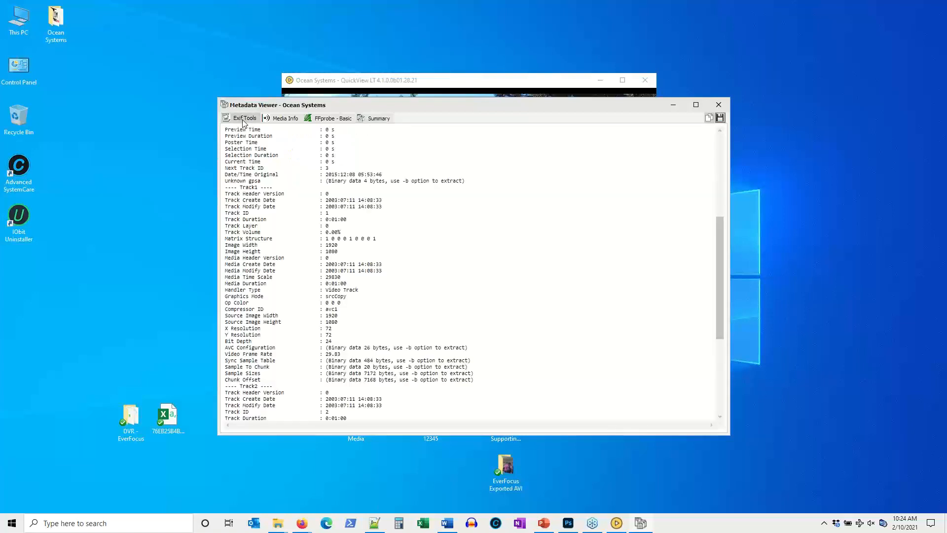
pyautogui.click(295, 119)
pyautogui.click(320, 119)
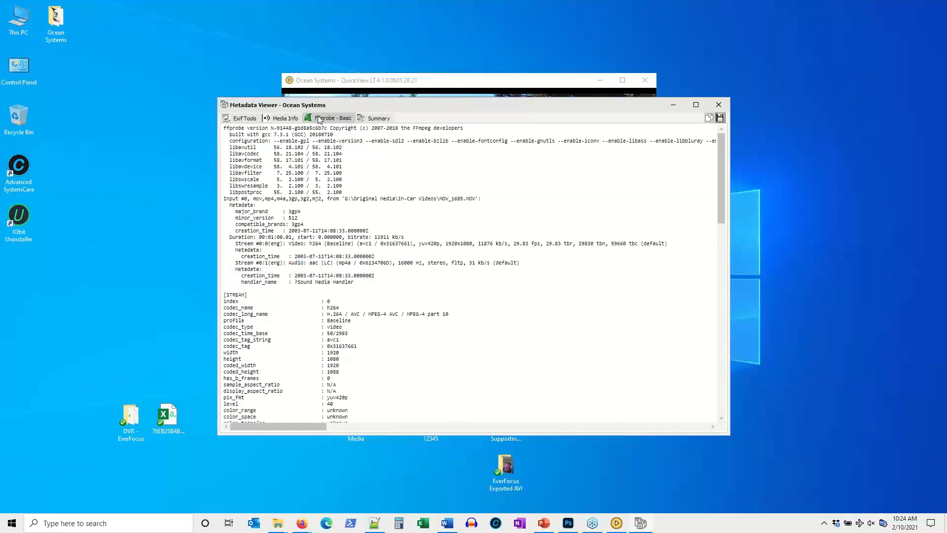
pyautogui.click(388, 120)
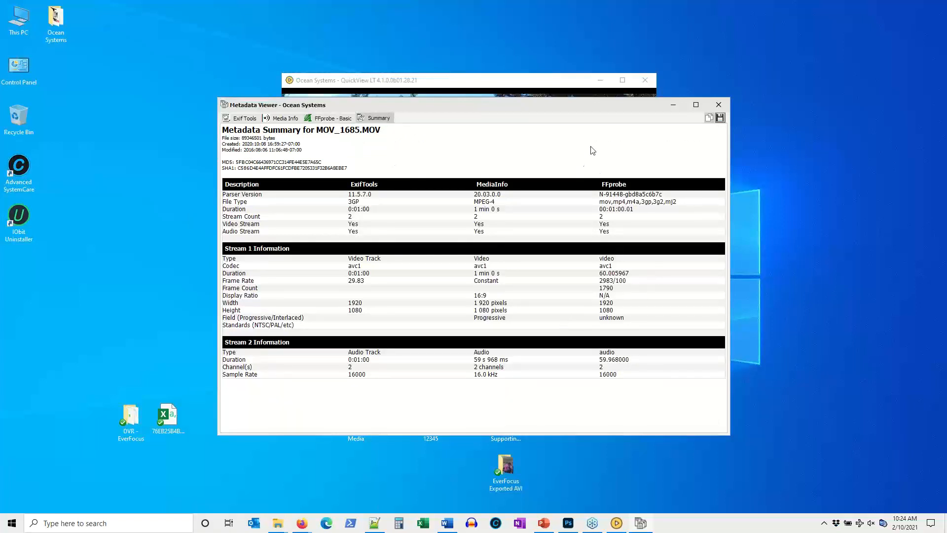
# Copy the metadata summary and paste it on a new line below the video frame in the Word document
pyautogui.moveTo(578, 102); pyautogui.dragTo(591, 73)
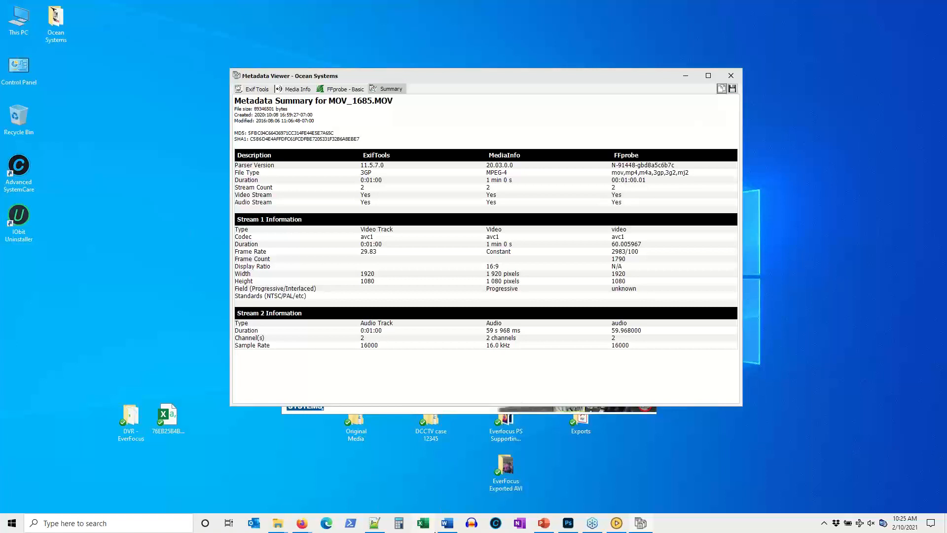
pyautogui.click(447, 523)
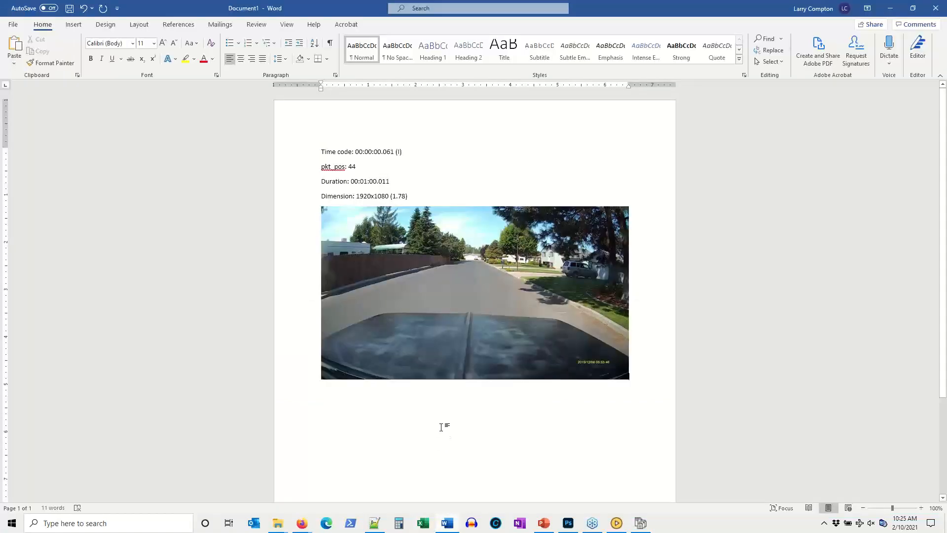
pyautogui.click(638, 383)
pyautogui.press('Return')
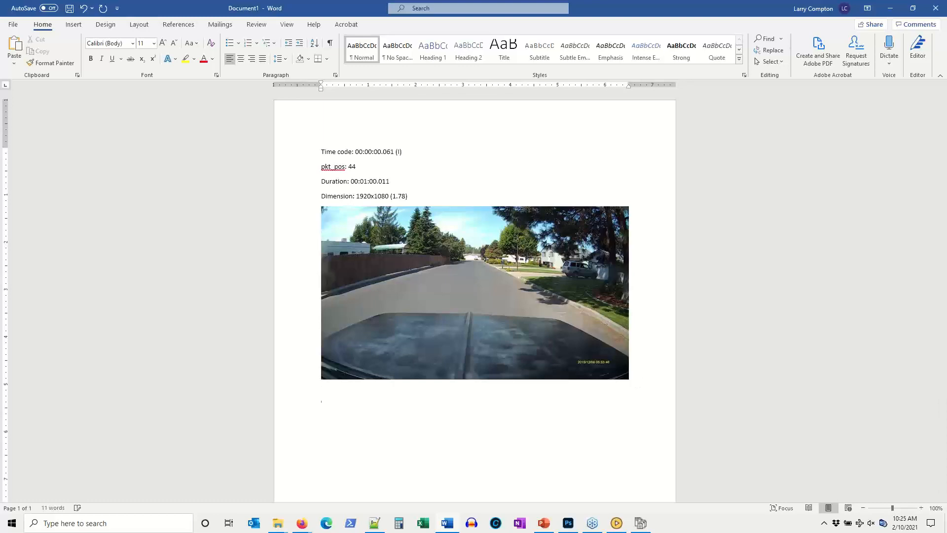
pyautogui.hotkey('ctrl', 'v')
pyautogui.scroll(-3, 270, 276)
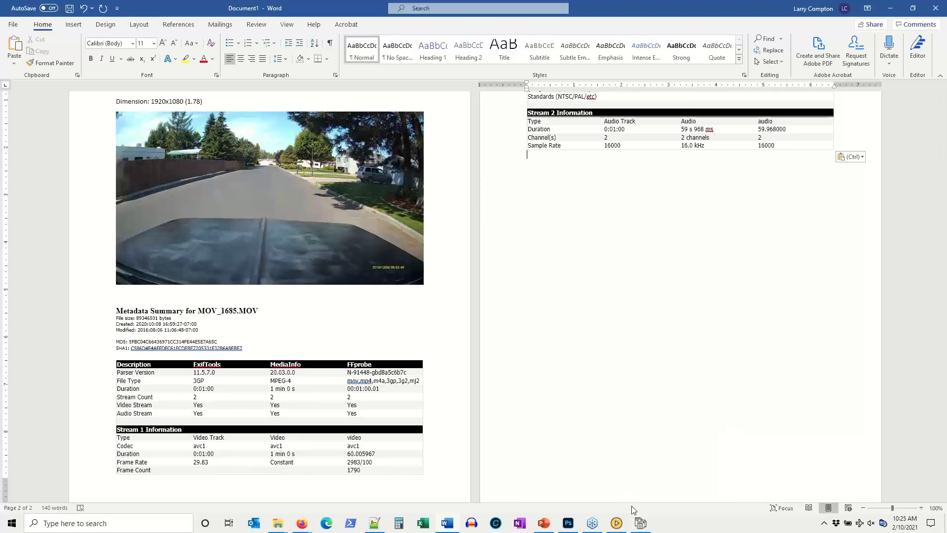
pyautogui.scroll(3, 353, 260)
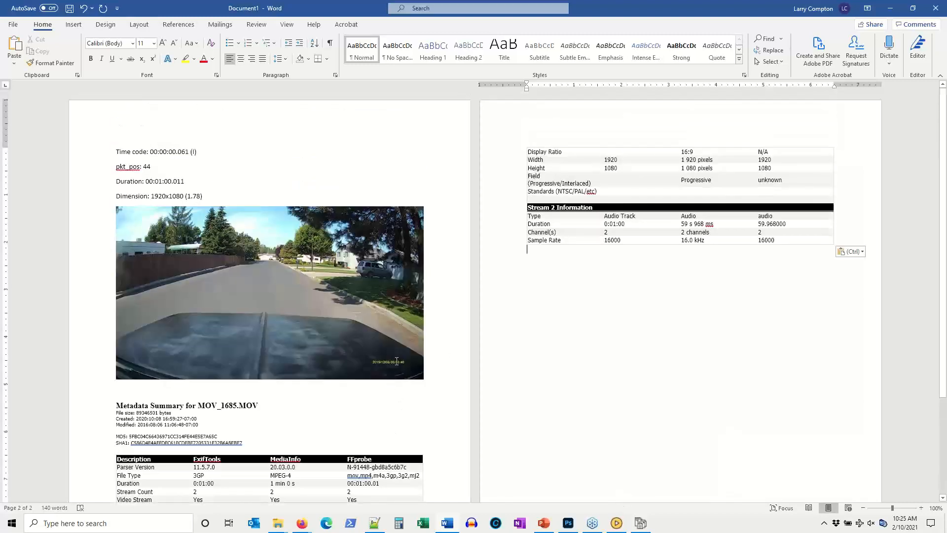
# Close the Word document without saving and close the Metadata Viewer
pyautogui.click(942, 7)
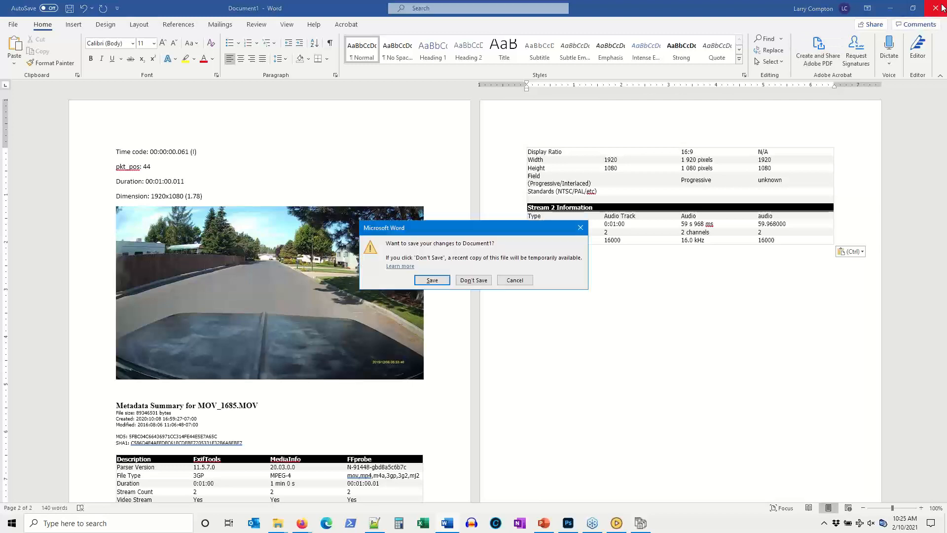
pyautogui.click(490, 282)
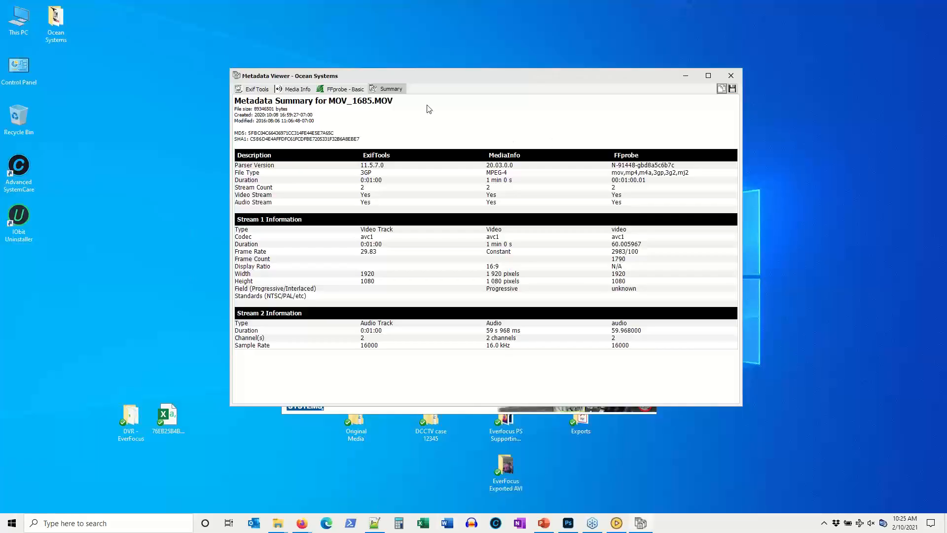
pyautogui.click(739, 74)
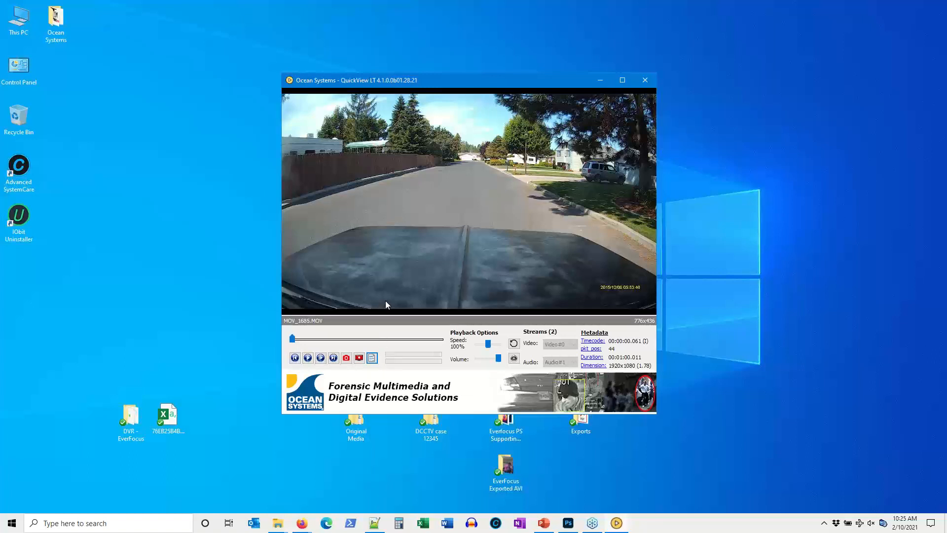
# Open FFmpeg Convert from QuickView LT, play the video preview in full screen, and exit back to the conversion options
pyautogui.click(359, 359)
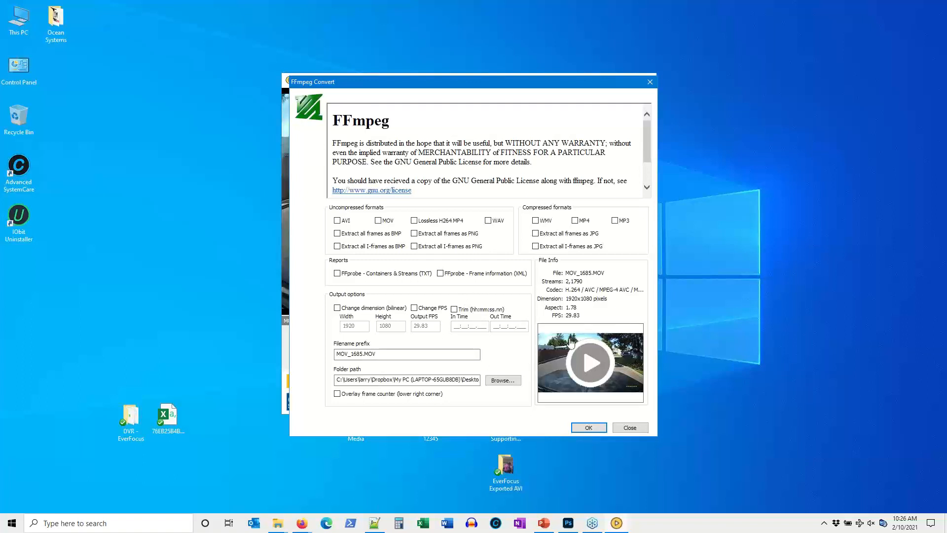
pyautogui.click(587, 369)
pyautogui.doubleClick(442, 68)
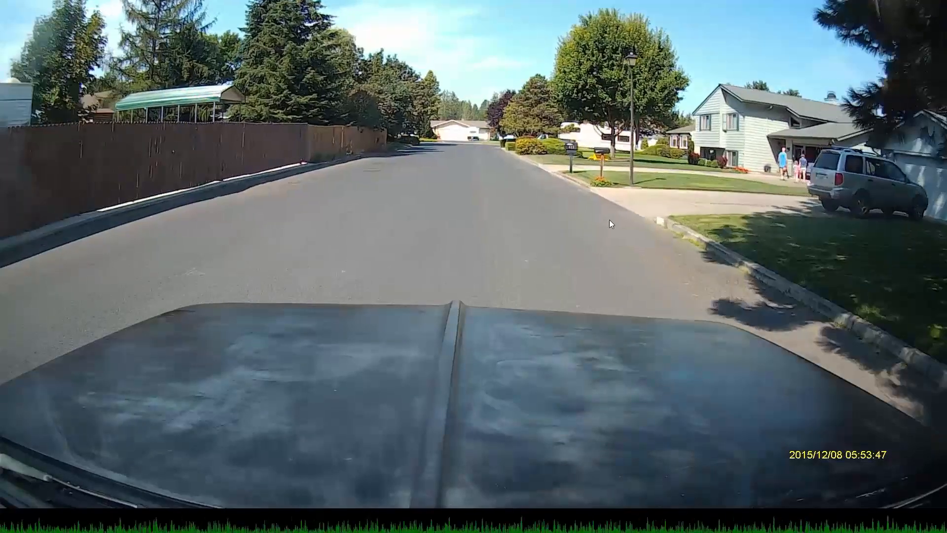
pyautogui.press('Escape')
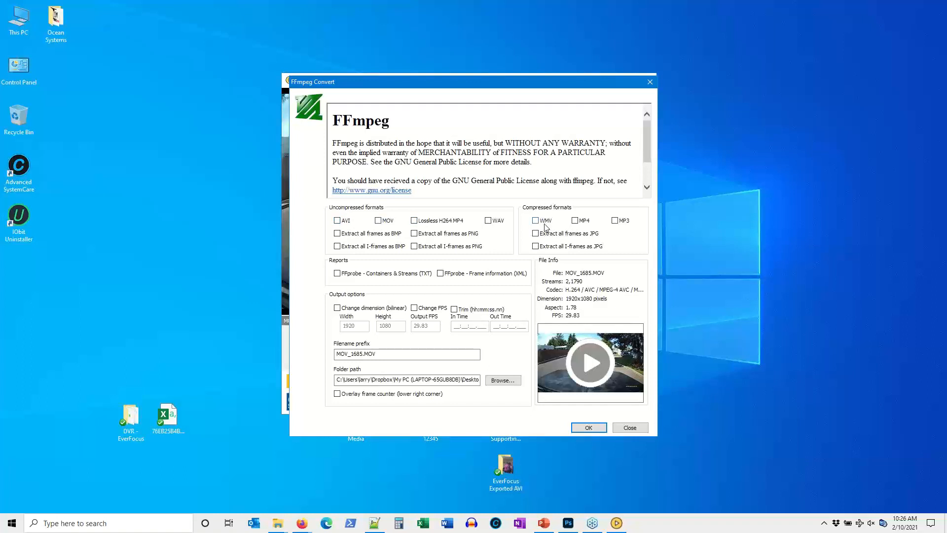
pyautogui.click(413, 275)
pyautogui.click(415, 275)
pyautogui.click(415, 275)
pyautogui.click(388, 223)
pyautogui.click(352, 223)
pyautogui.click(380, 221)
pyautogui.click(357, 274)
# Generate the FFprobe frame information (XML) report for MOV_1685.MOV, keeping the filename prefix and the Exports output folder
pyautogui.click(440, 274)
pyautogui.click(385, 354)
pyautogui.click(503, 380)
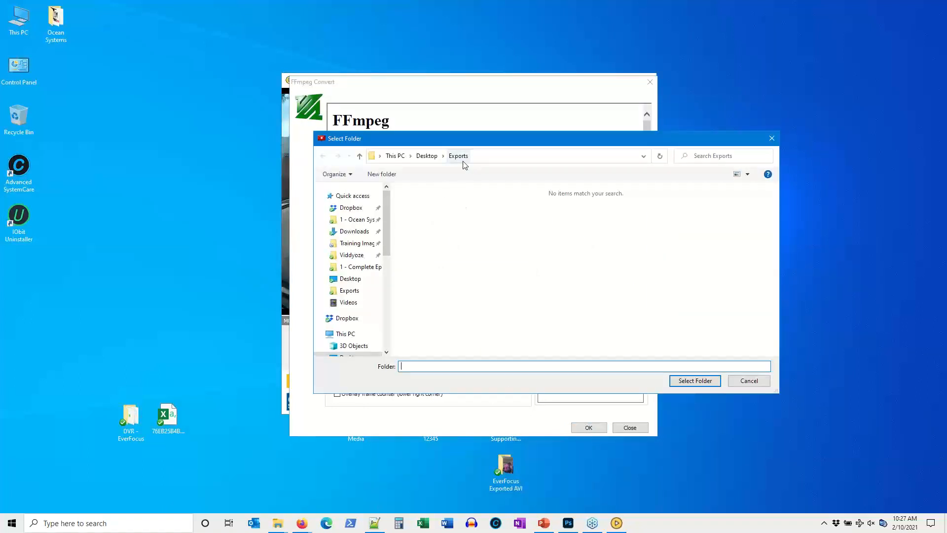
pyautogui.click(750, 382)
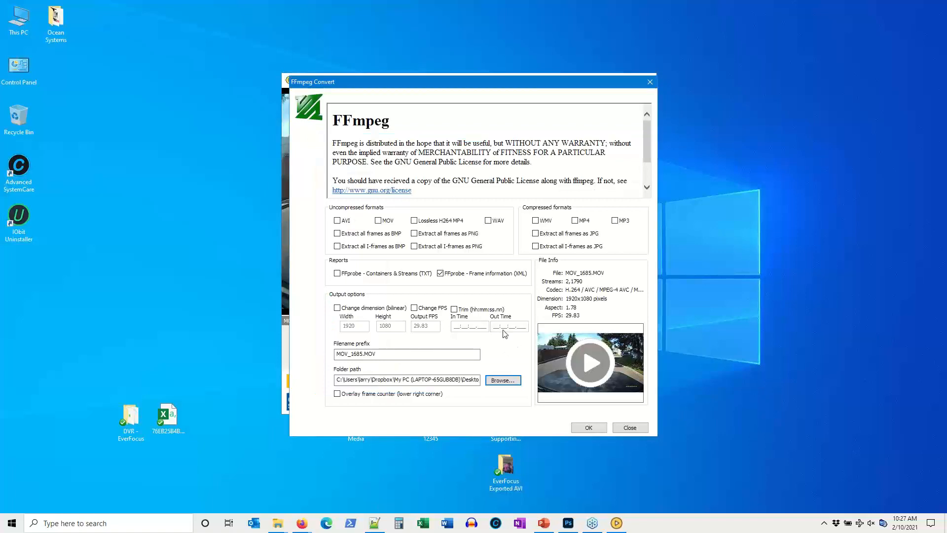
pyautogui.click(589, 427)
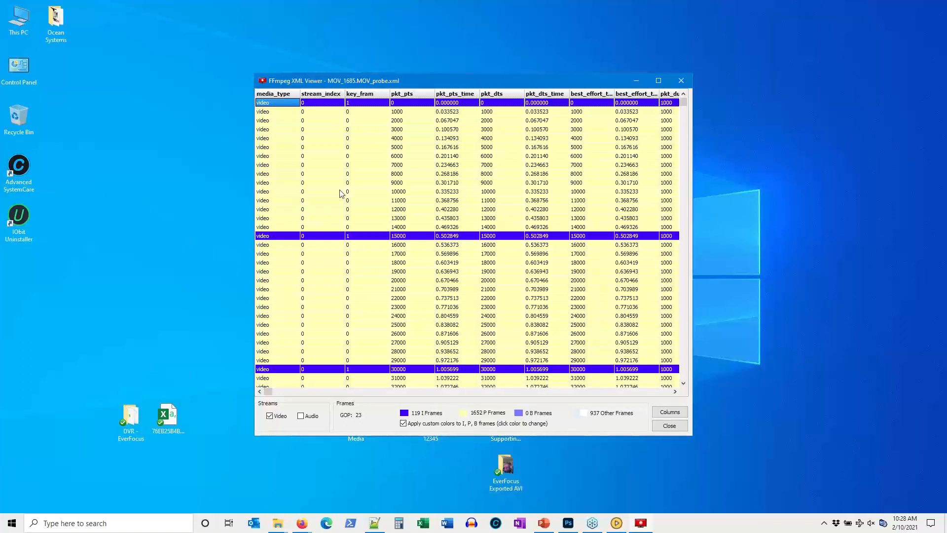
# Show and hide the audio stream in the frame table, and turn off the custom colors for I, P and B frames
pyautogui.click(301, 415)
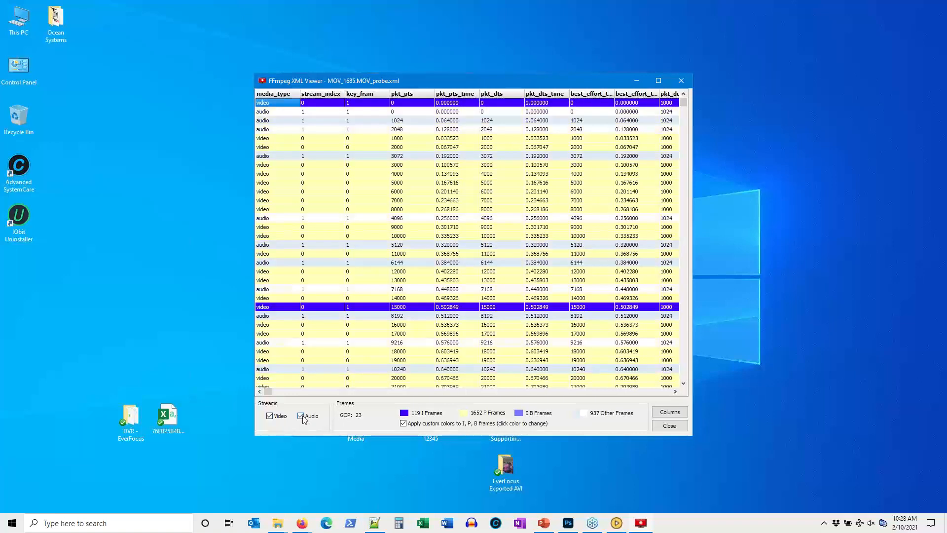
pyautogui.click(302, 417)
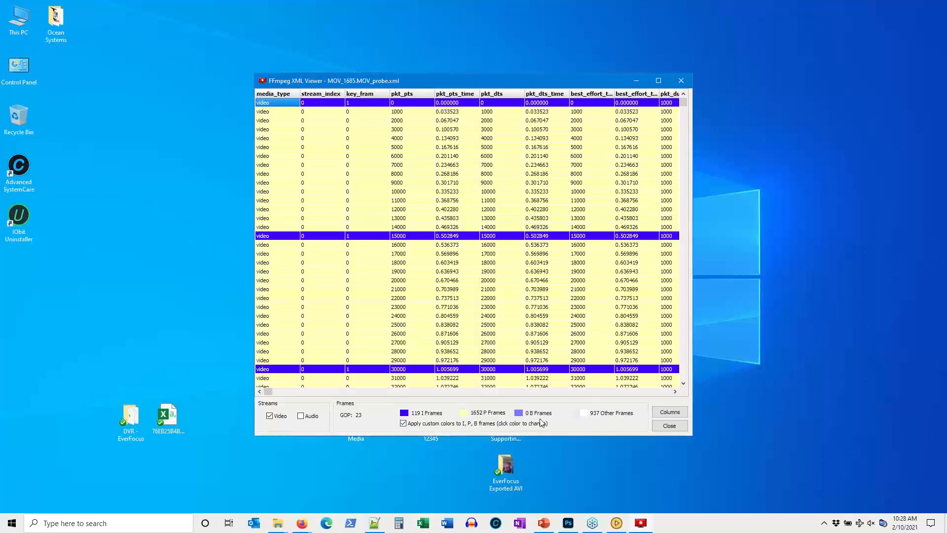
pyautogui.click(423, 424)
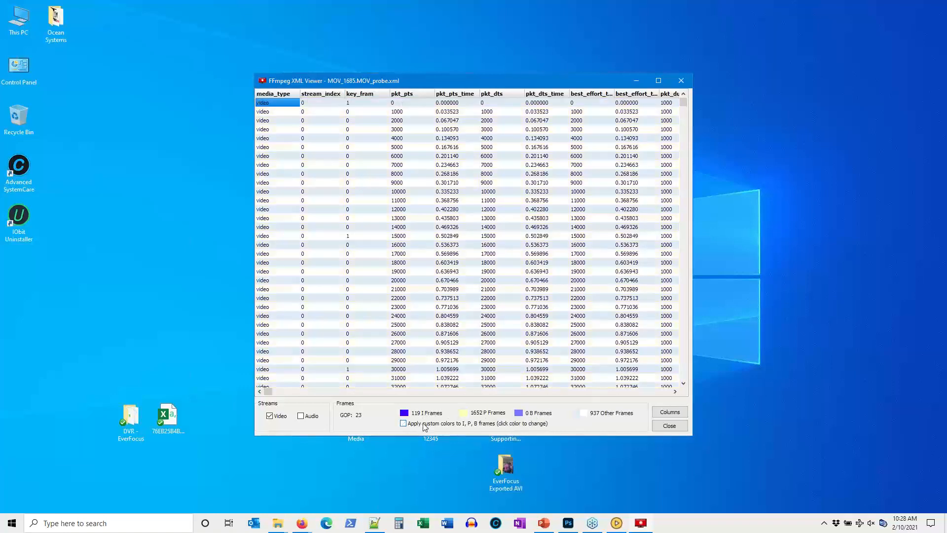
# Turn the custom colors for I, P and B frames back on, and review the column choices before closing the XML viewer
pyautogui.click(423, 424)
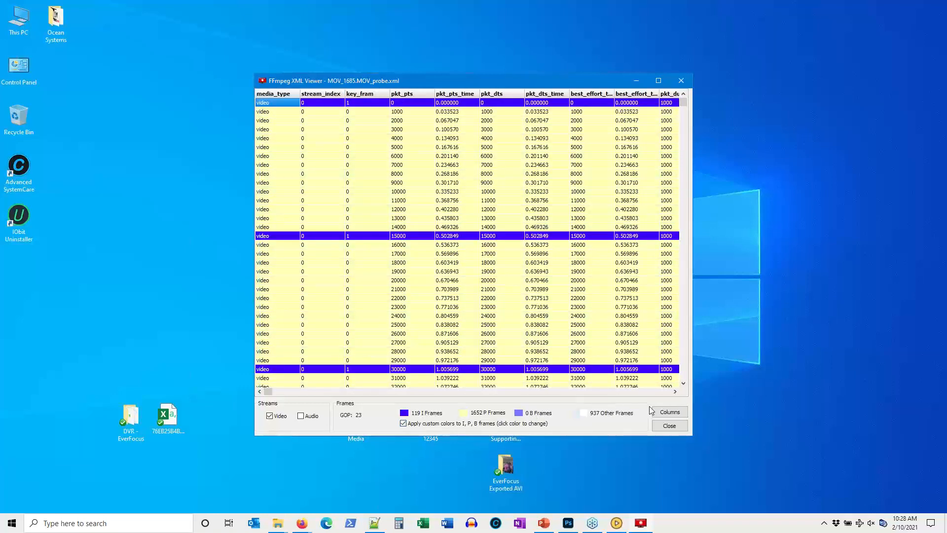
pyautogui.click(665, 412)
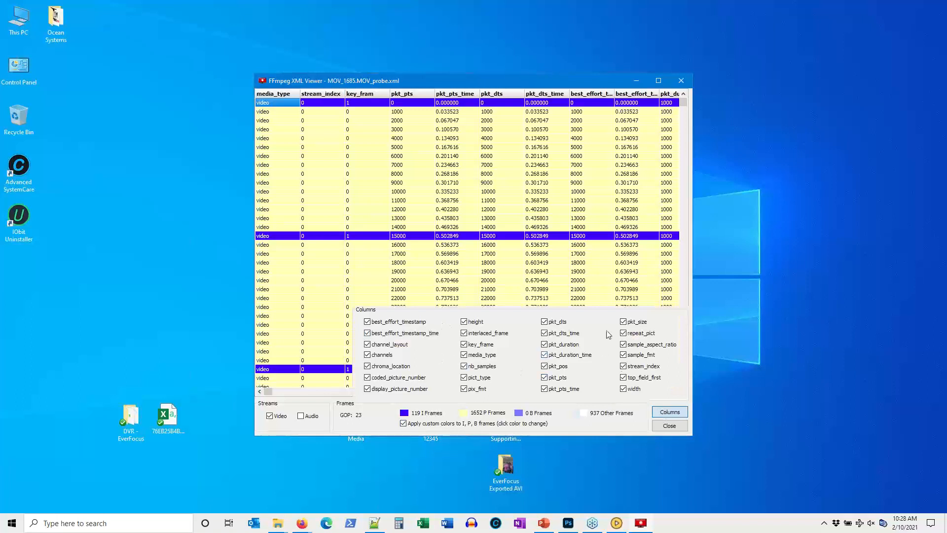
pyautogui.click(659, 412)
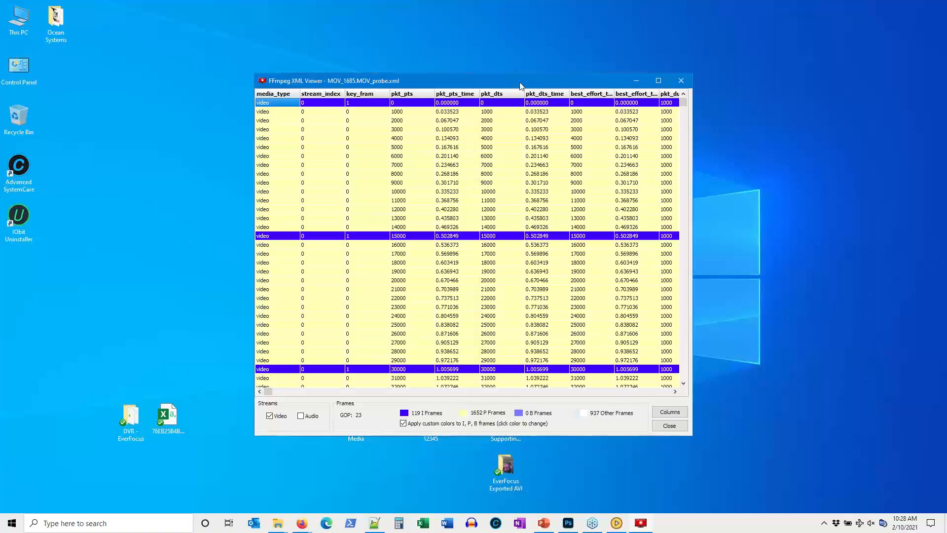
pyautogui.moveTo(521, 85)
pyautogui.mouseDown()
pyautogui.moveTo(509, 84)
pyautogui.moveTo(523, 82)
pyautogui.mouseUp()
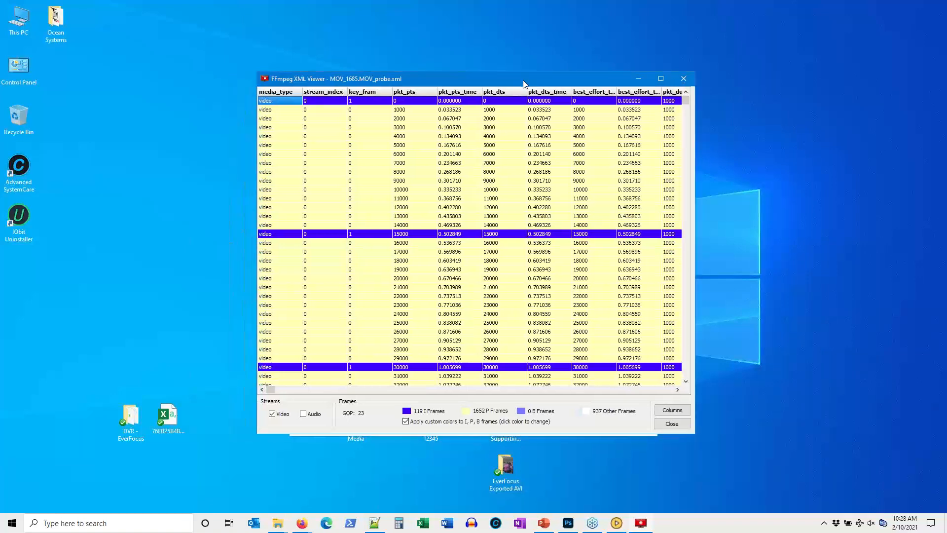
pyautogui.click(684, 81)
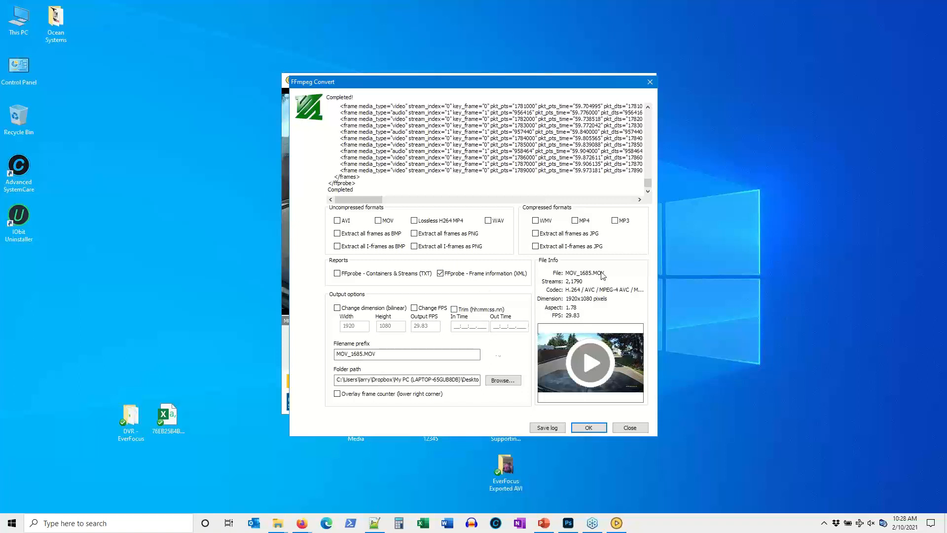
# Save the FFmpeg Convert log in the Exports folder as the text file "FFmpeg Convert XML log.txt"
pyautogui.click(545, 428)
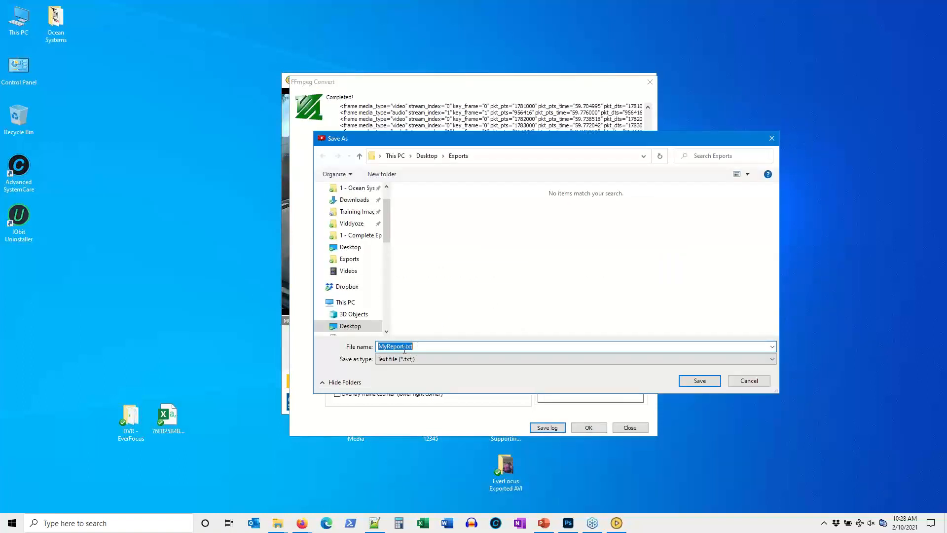
pyautogui.moveTo(404, 346); pyautogui.dragTo(350, 353)
pyautogui.write('FFmpeg Convert XML log')
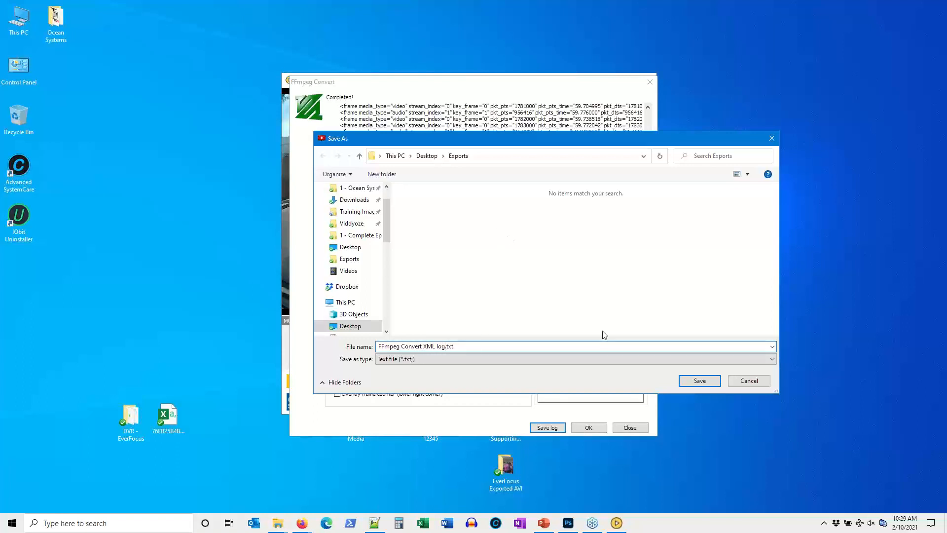
pyautogui.click(711, 383)
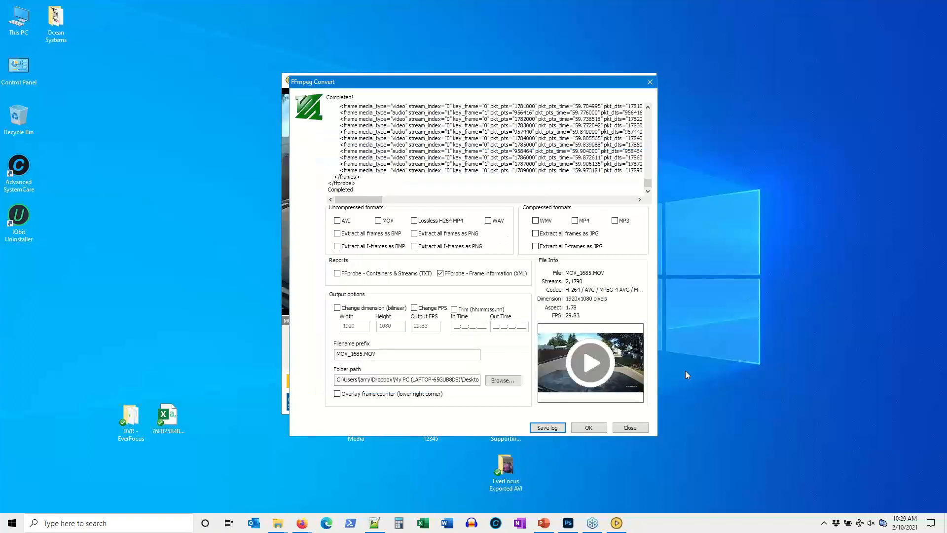
# Close FFmpeg Convert and exit QuickView LT
pyautogui.click(639, 429)
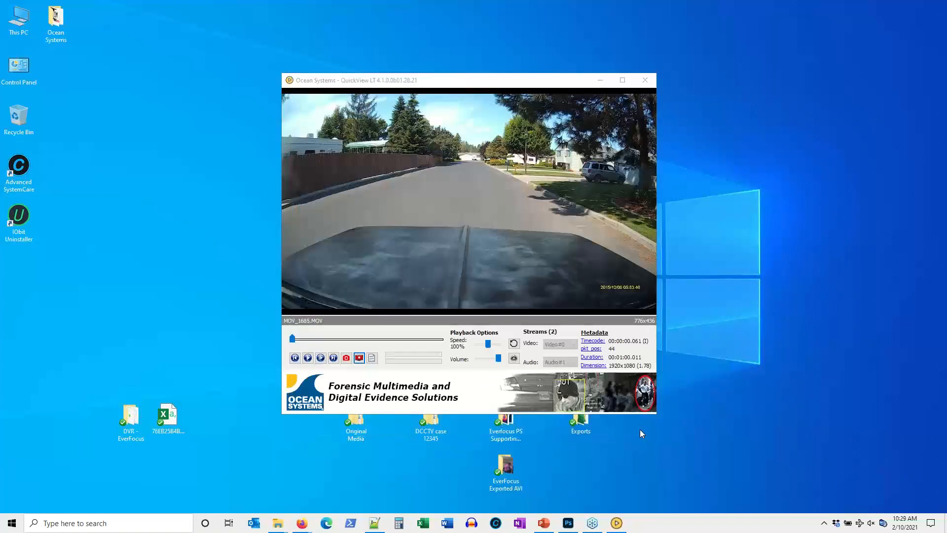
pyautogui.click(609, 139)
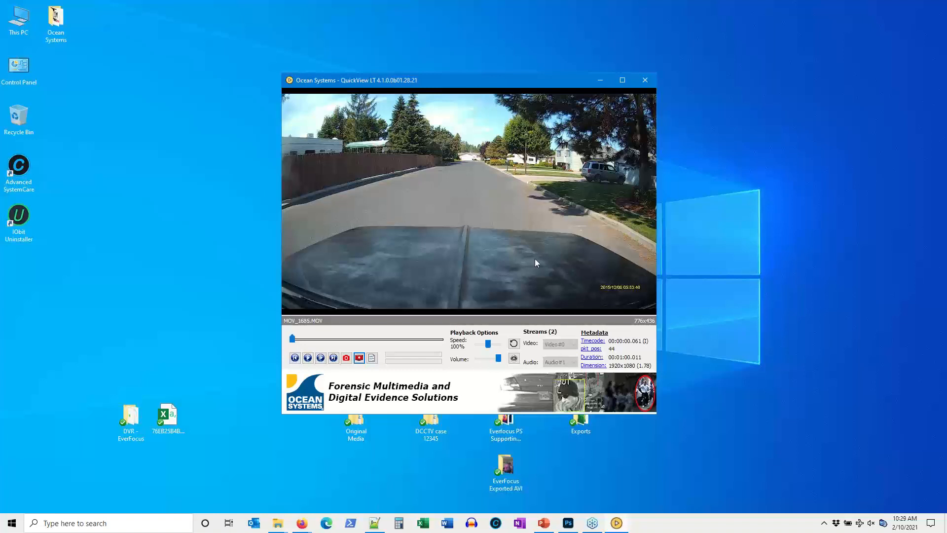
pyautogui.click(649, 82)
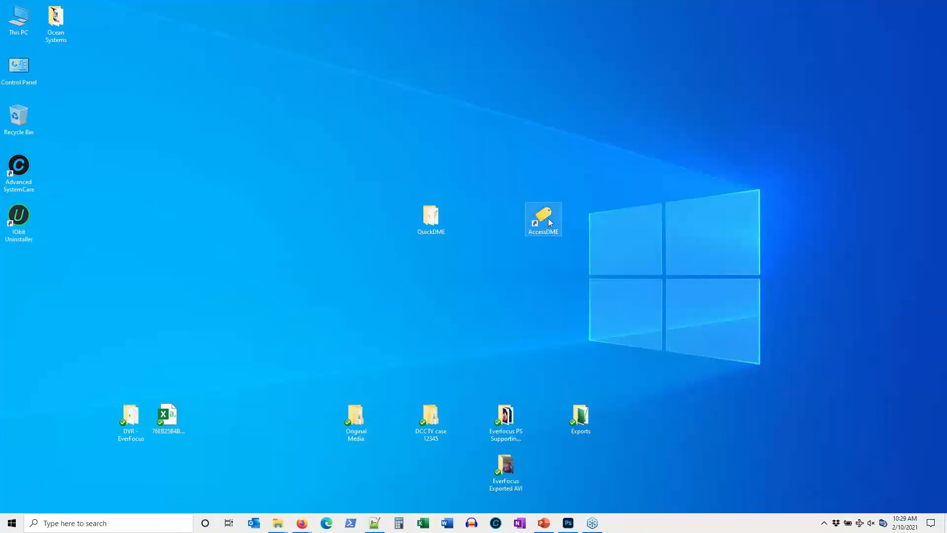
# Move the AccessDME shortcut closer to the QuickDME folder on the desktop, and view the QuickDownloader options for launching AccessDME
pyautogui.moveTo(548, 218); pyautogui.dragTo(511, 220)
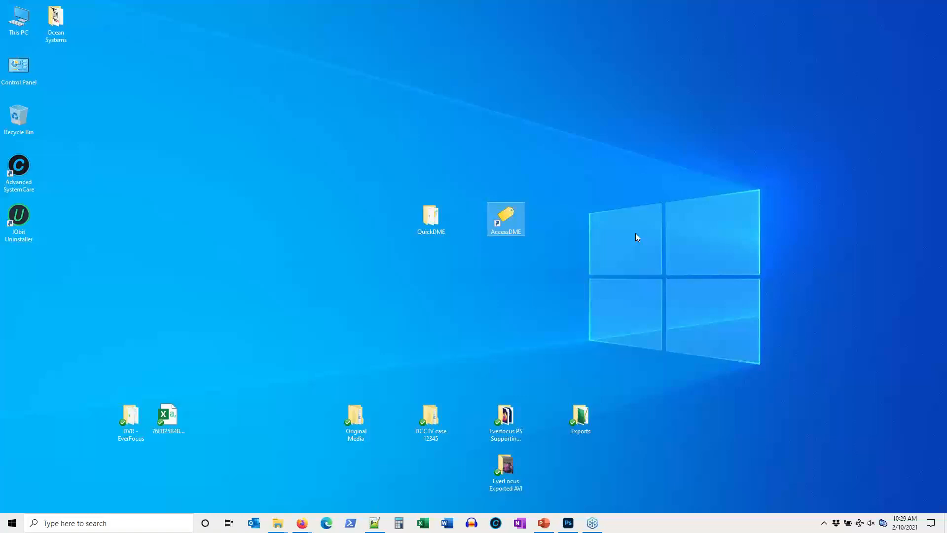
pyautogui.rightClick(885, 525)
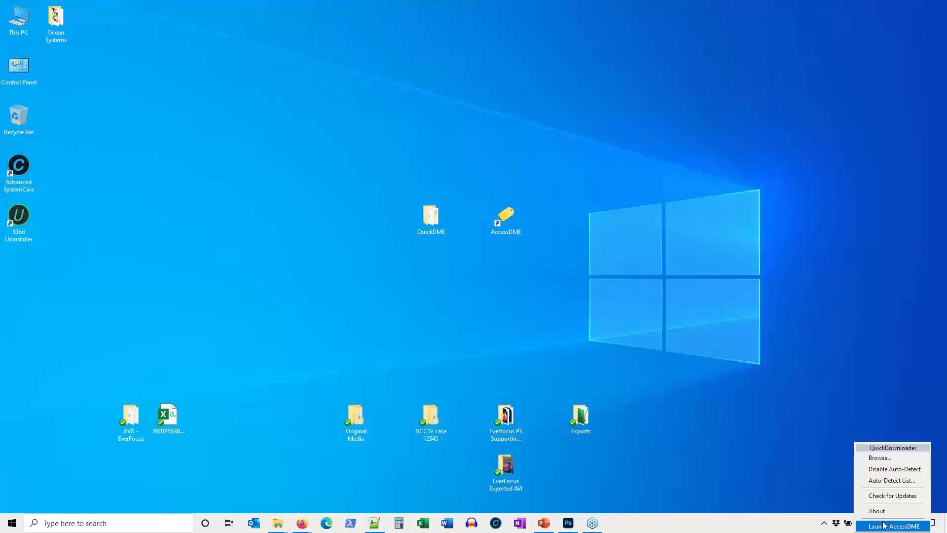
pyautogui.click(691, 321)
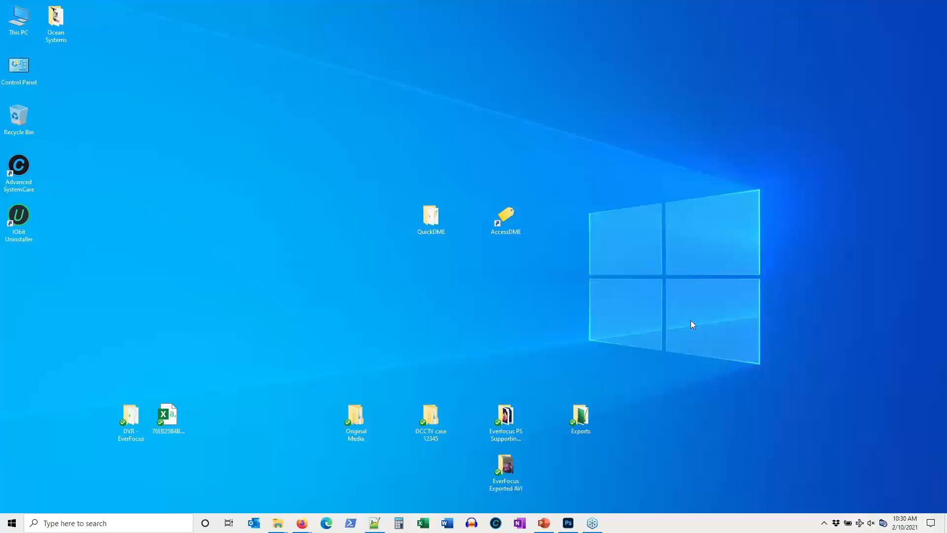
# Launch AccessDME from its desktop shortcut and log in with the prefilled credentials
pyautogui.click(510, 221)
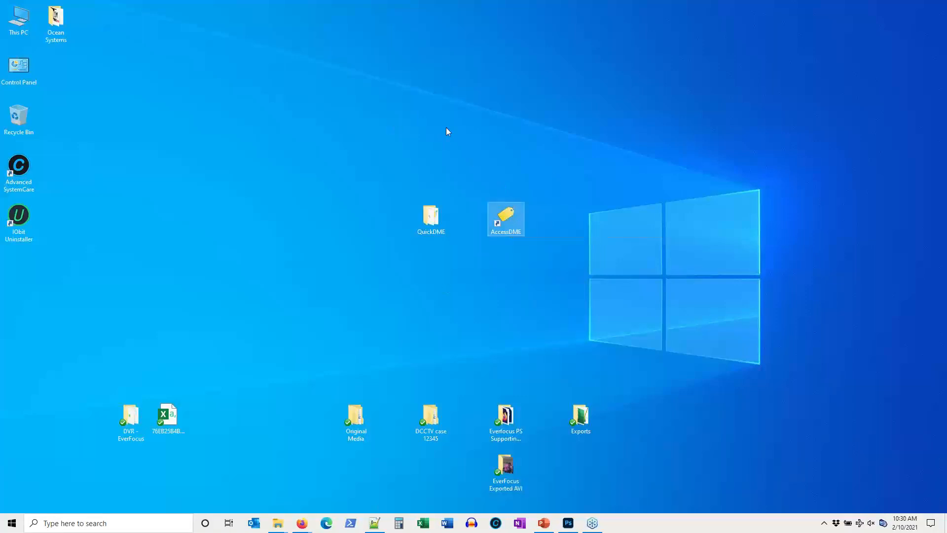
pyautogui.doubleClick(511, 216)
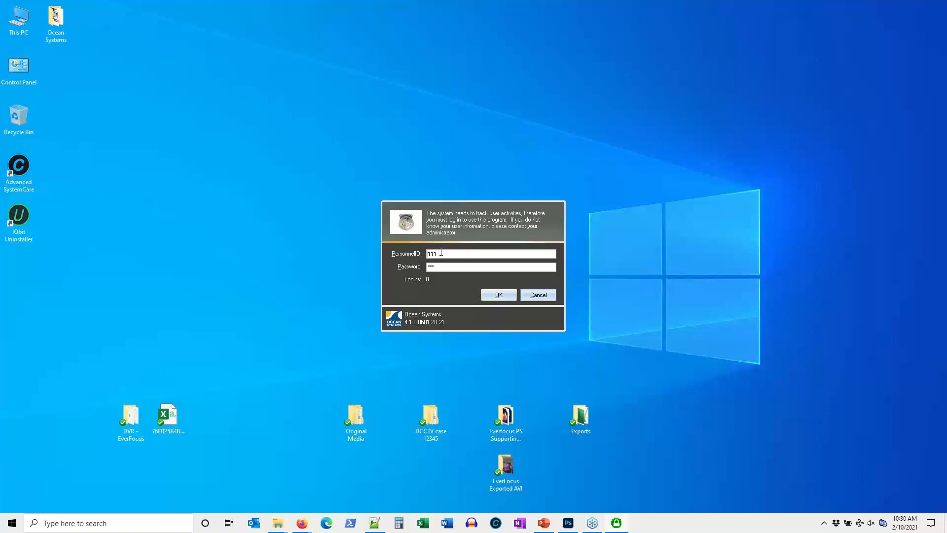
pyautogui.click(506, 297)
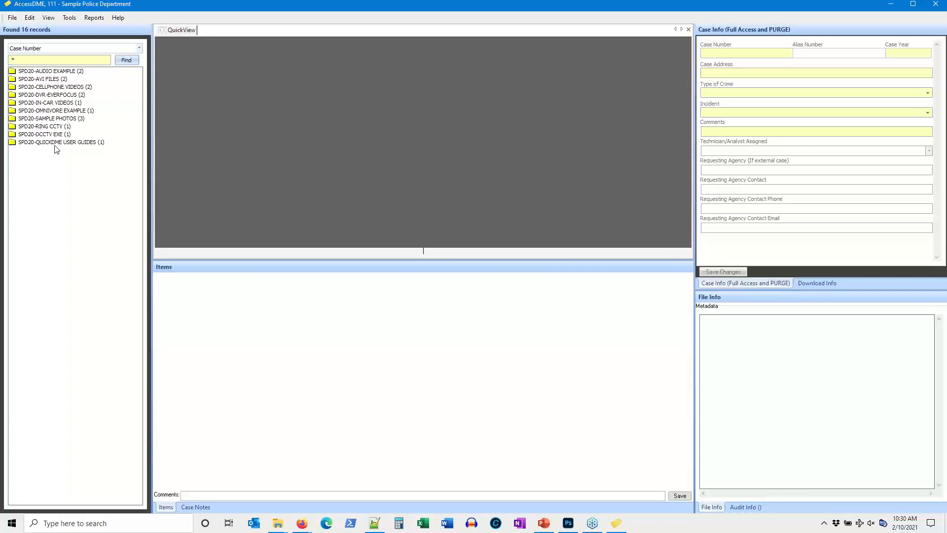
# Examine the fields that cases can be searched by, keeping Case Number with the * wildcard
pyautogui.click(15, 60)
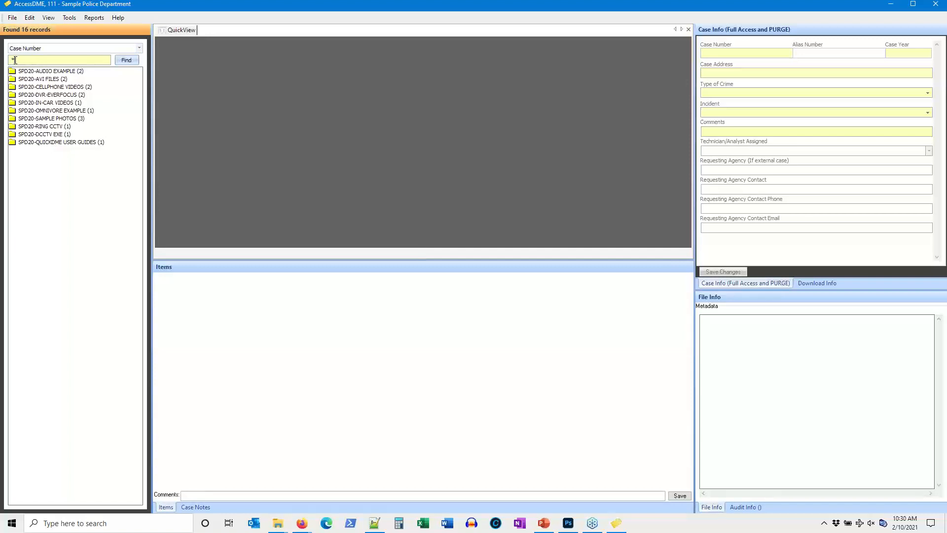
pyautogui.click(37, 49)
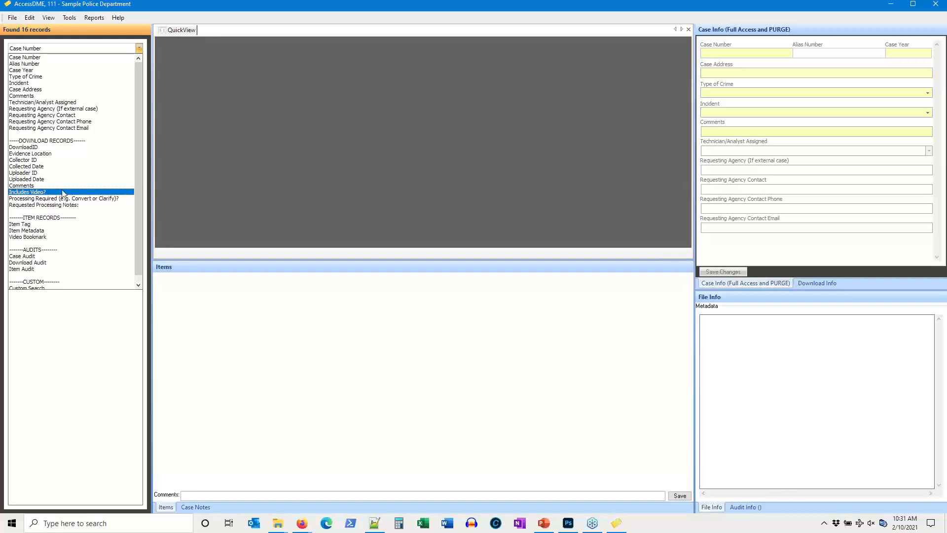
pyautogui.click(75, 332)
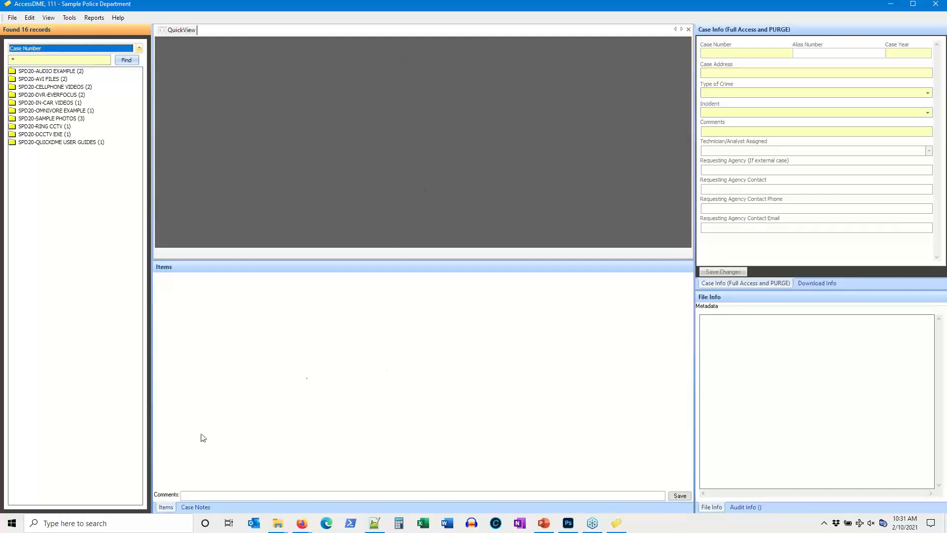
# Look through the empty Items, Case Notes, Download Info, File Info and Audit Info views
pyautogui.click(201, 506)
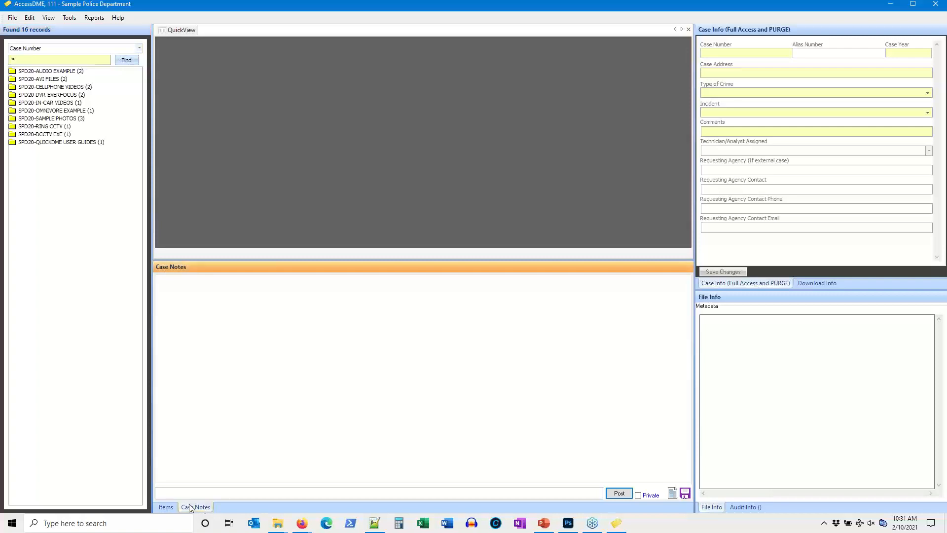
pyautogui.click(166, 507)
pyautogui.click(192, 508)
pyautogui.click(168, 507)
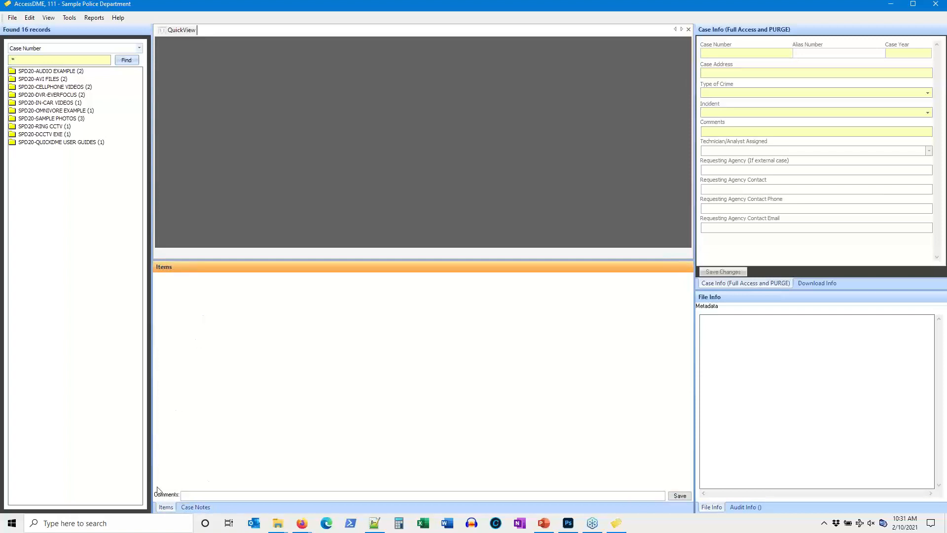
pyautogui.click(199, 508)
pyautogui.click(168, 508)
pyautogui.click(802, 284)
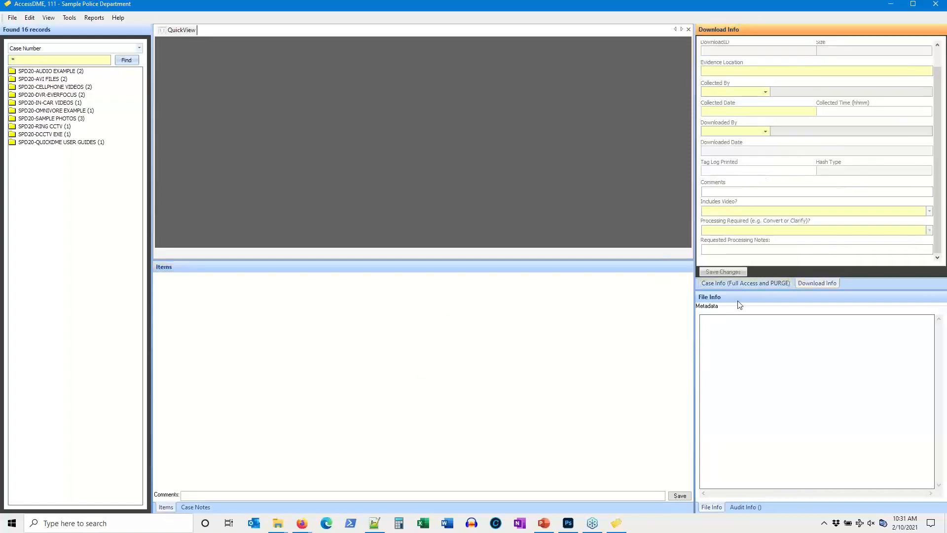
pyautogui.click(712, 507)
pyautogui.click(746, 507)
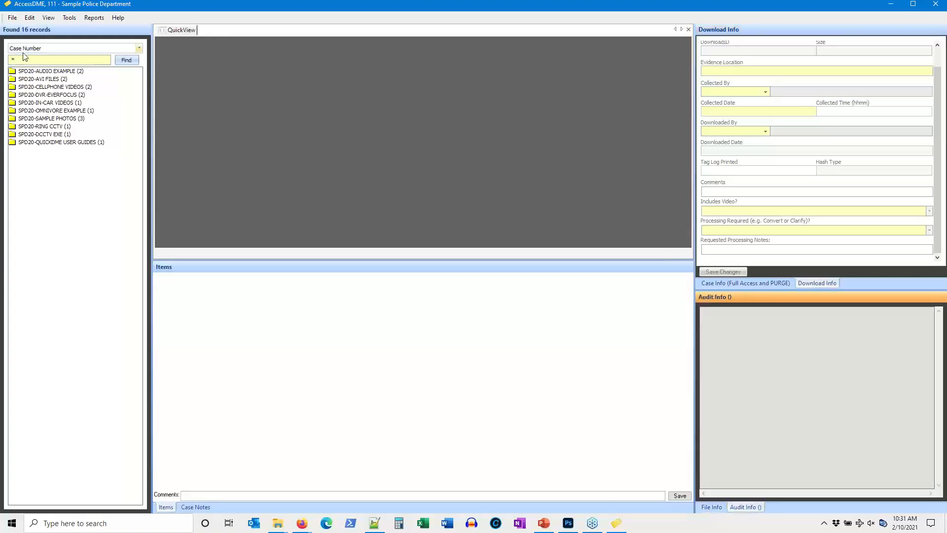
# View the SPD20-AUDIO EXAMPLE, SPD20-AVI FILES and SPD20-CELLPHONE VIDEOS cases with their notes, and return to the audio case
pyautogui.click(45, 72)
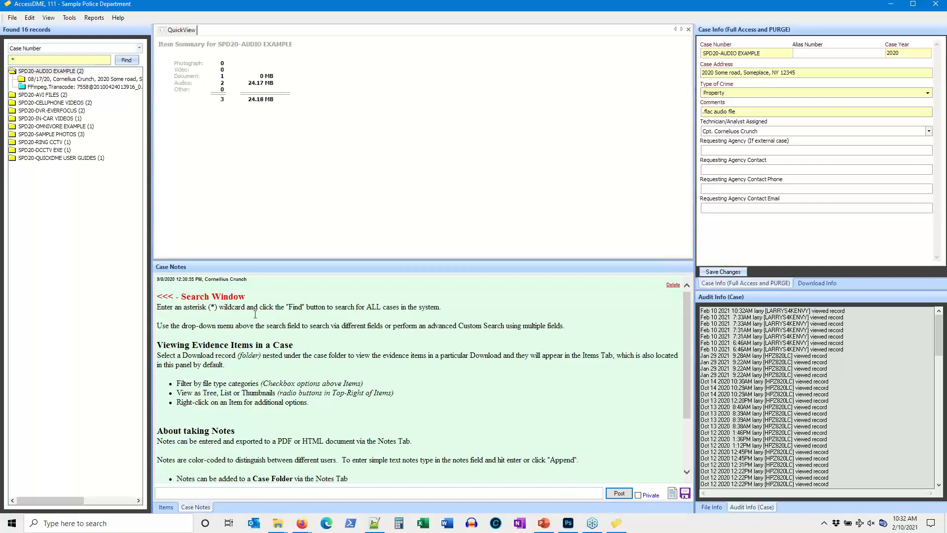
pyautogui.click(43, 95)
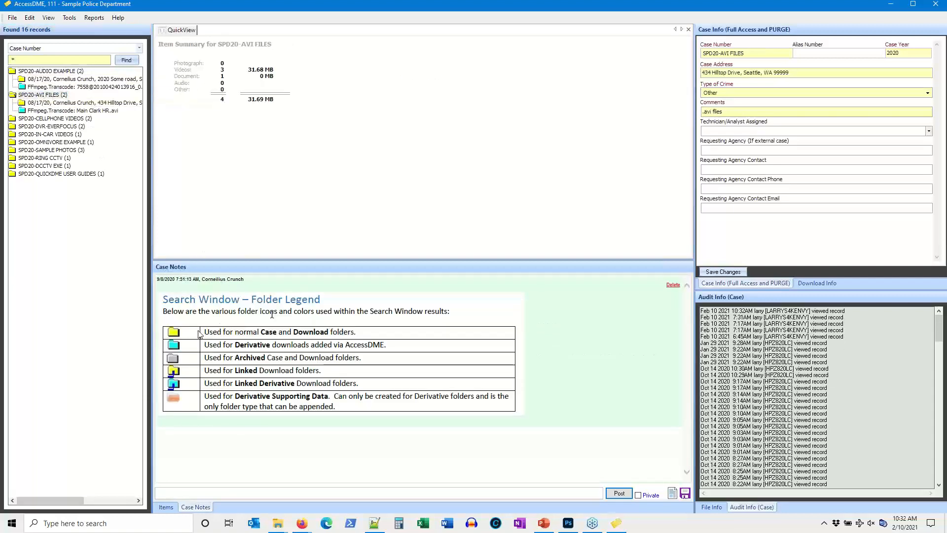
pyautogui.click(68, 120)
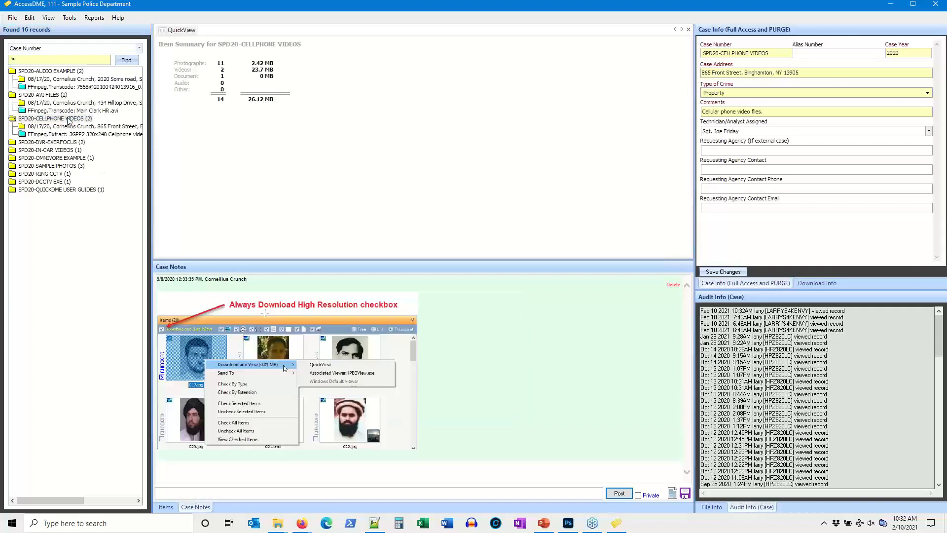
pyautogui.click(69, 72)
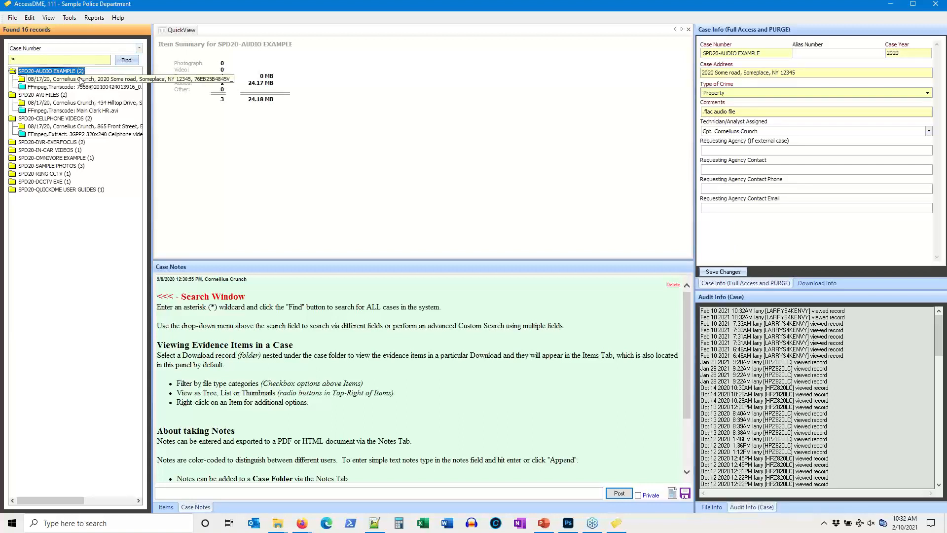
# Open the original download record in SPD20-AUDIO EXAMPLE, review its download information, and view the metadata of its .flac file
pyautogui.click(28, 80)
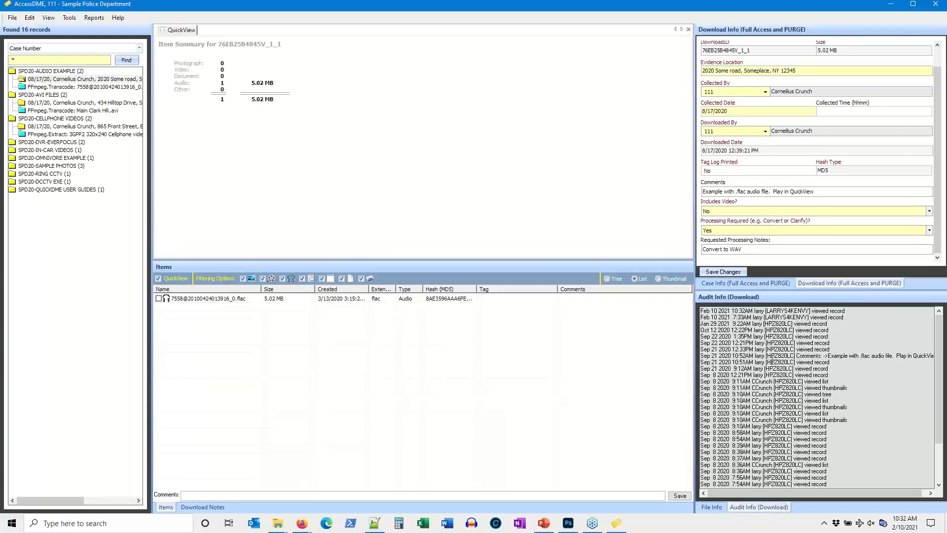
pyautogui.scroll(-3, 772, 361)
pyautogui.scroll(3, 772, 365)
pyautogui.click(226, 299)
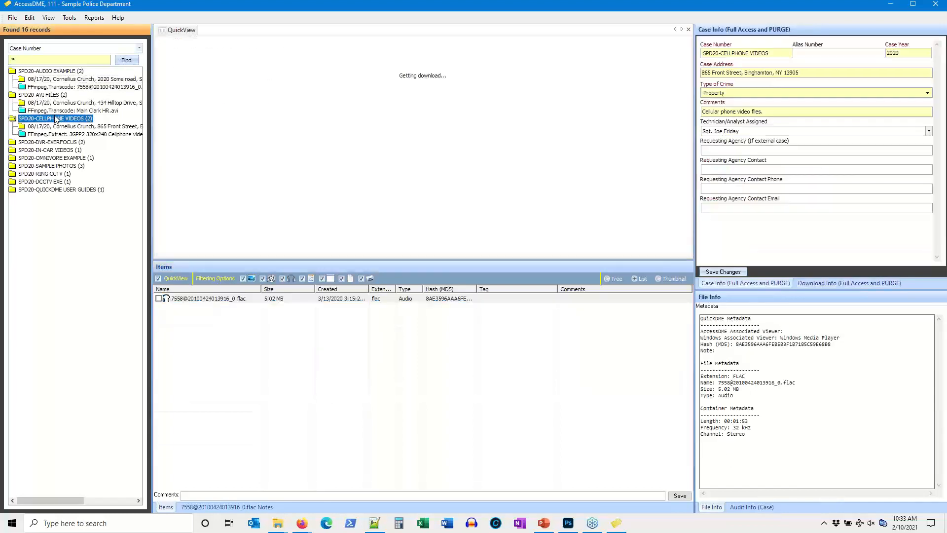
# Open the SPD20-CELLPHONE VIDEOS case, undock its Case Info pane, and enlarge the floating window until all fields show, placing it over the QuickView area
pyautogui.click(55, 119)
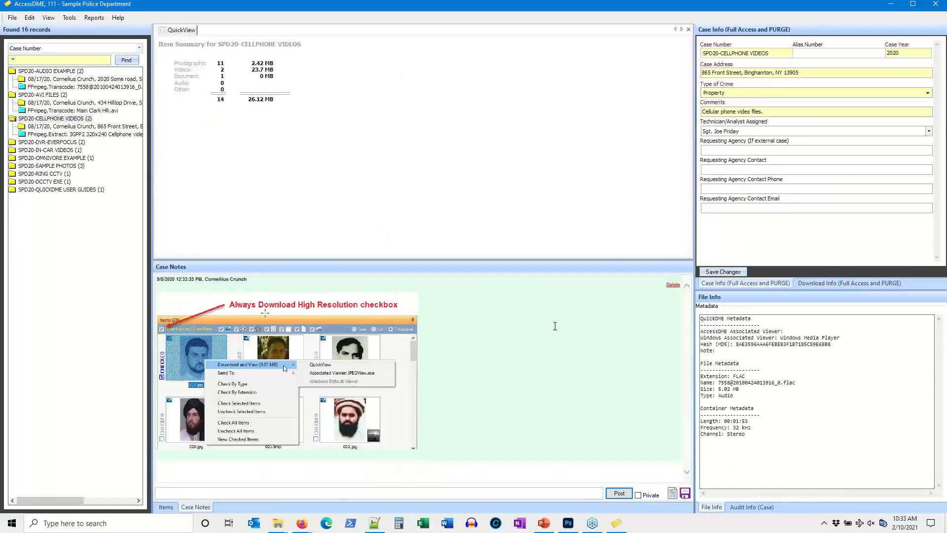
pyautogui.click(789, 31)
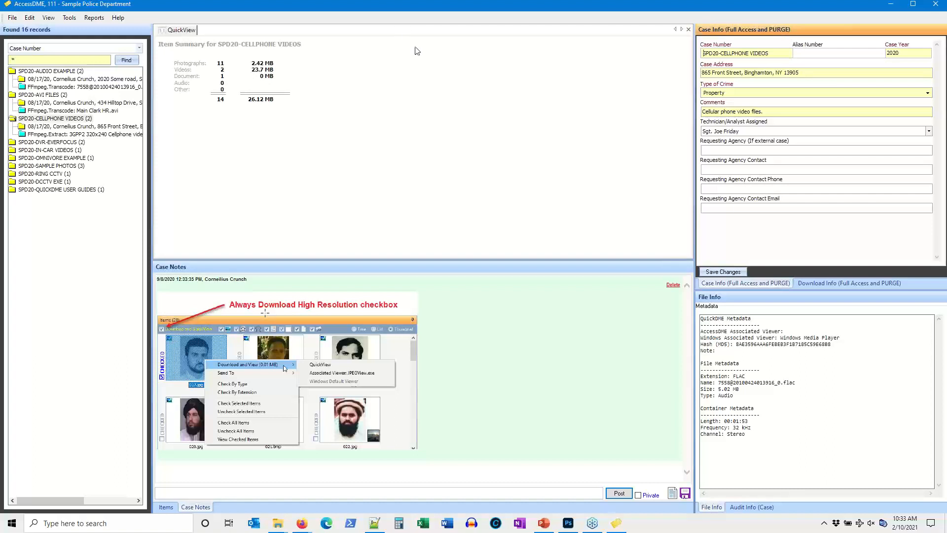
pyautogui.moveTo(460, 136); pyautogui.dragTo(460, 138)
pyautogui.click(501, 293)
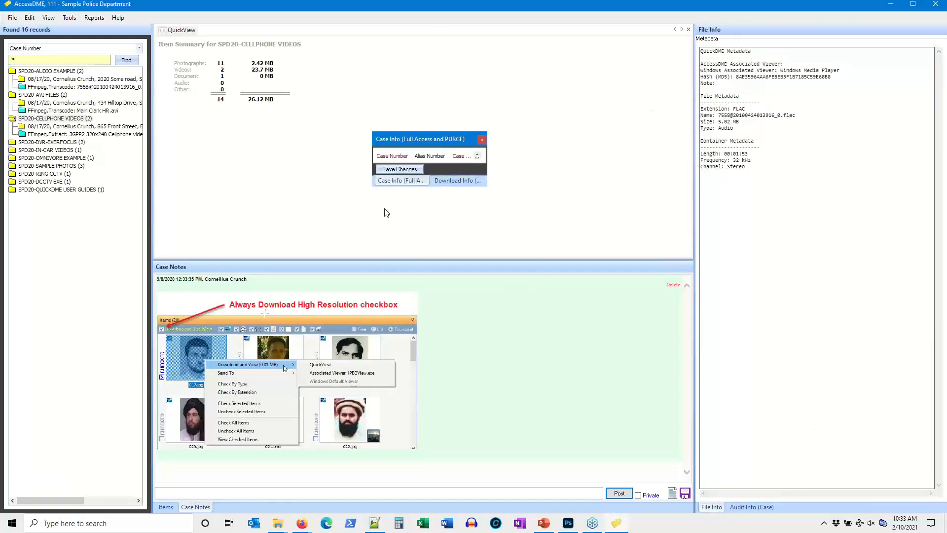
pyautogui.moveTo(461, 186); pyautogui.dragTo(464, 416)
pyautogui.moveTo(487, 261); pyautogui.dragTo(612, 249)
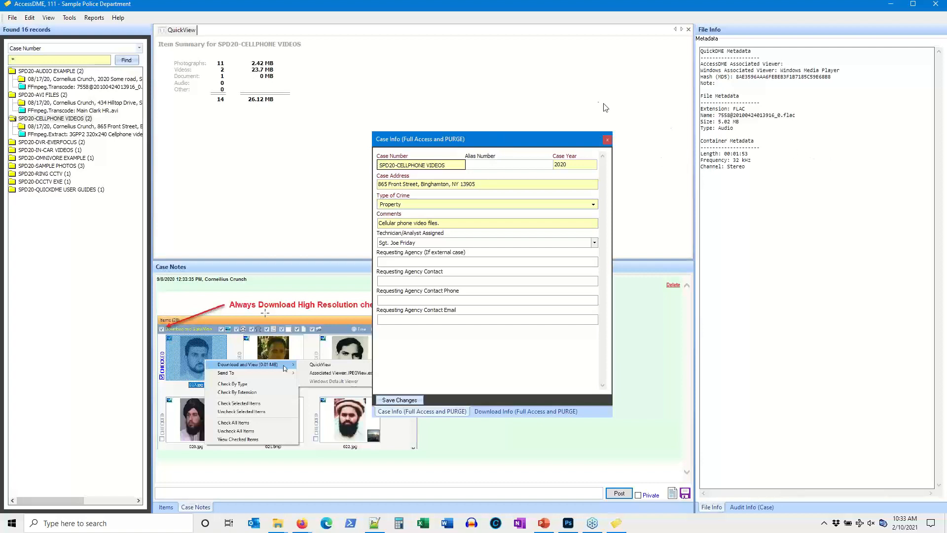
pyautogui.moveTo(495, 139); pyautogui.dragTo(507, 67)
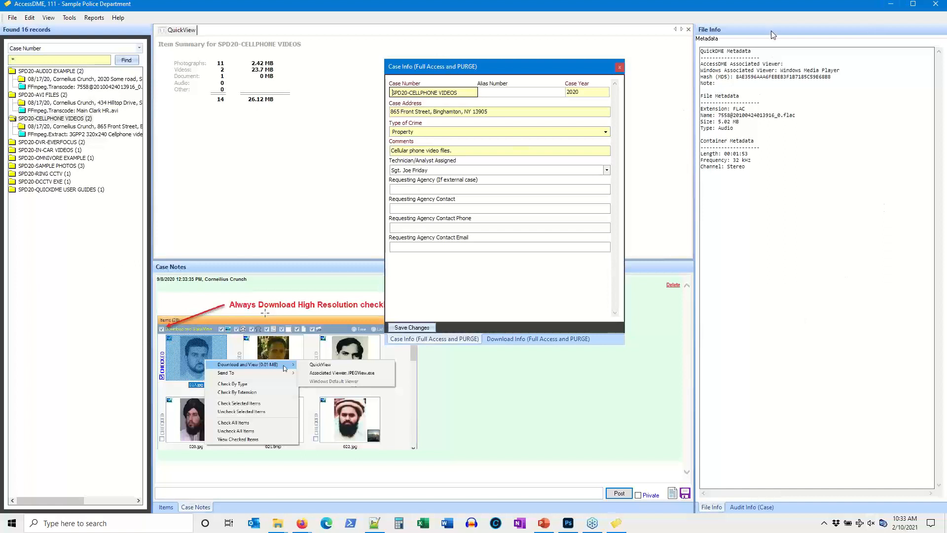
# Dock the floating Case Info window above File Info, and separate Download Info into its own pane docked above Case Info
pyautogui.moveTo(773, 35); pyautogui.dragTo(772, 45)
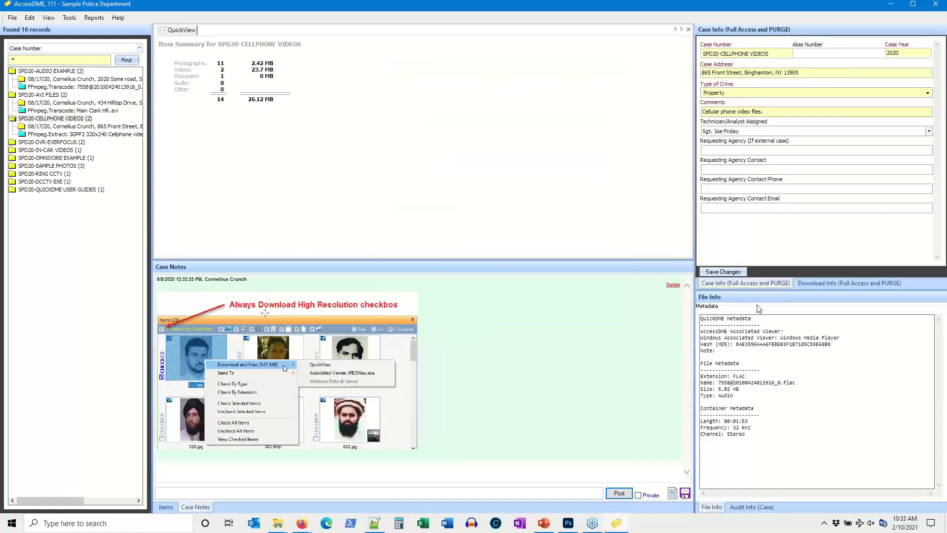
pyautogui.click(819, 282)
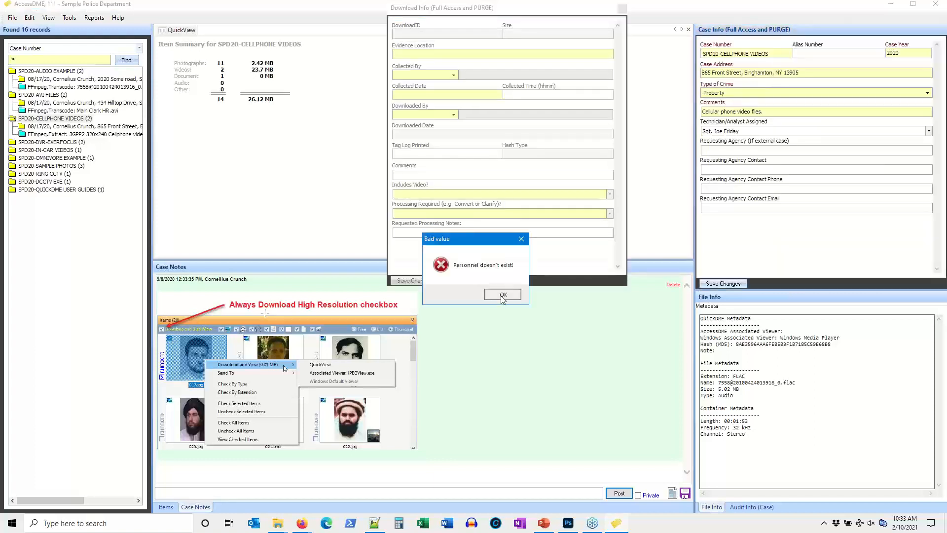
pyautogui.click(502, 294)
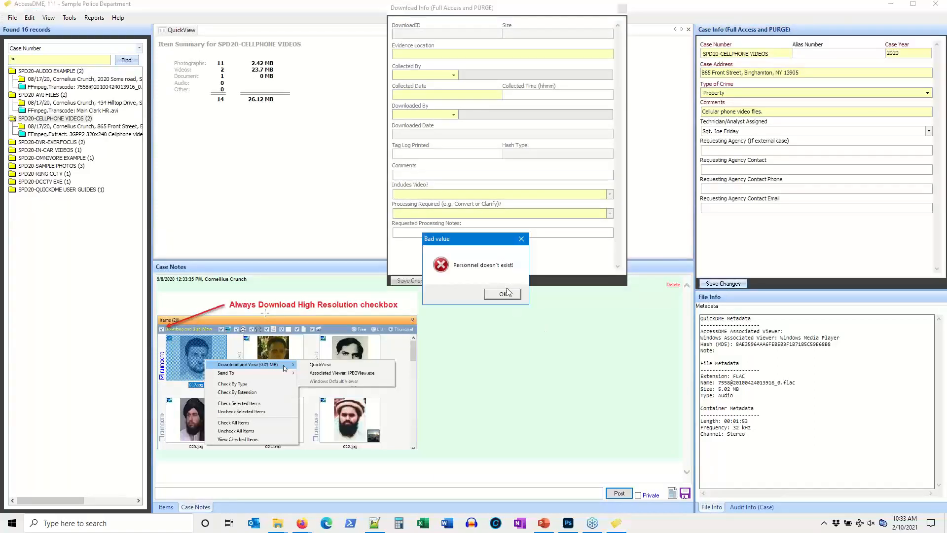
pyautogui.click(516, 298)
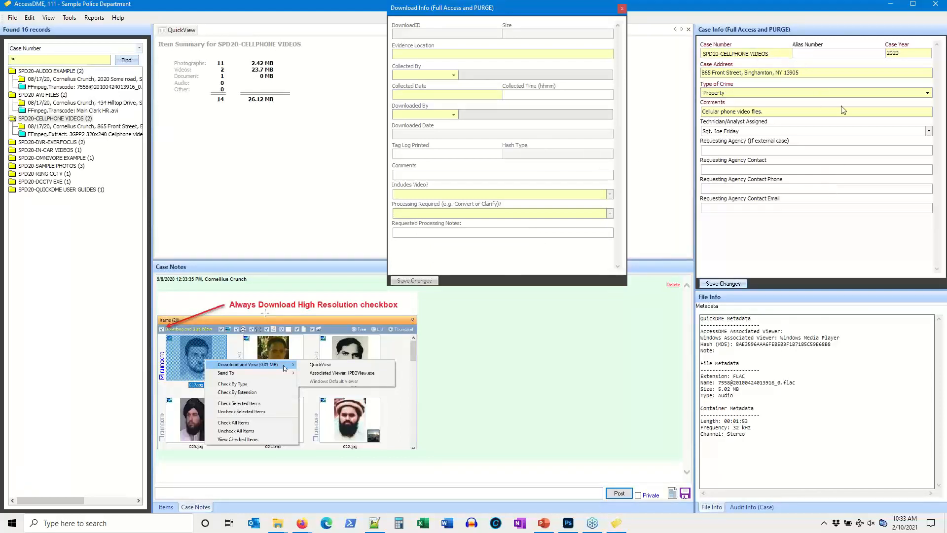
pyautogui.moveTo(831, 40); pyautogui.dragTo(830, 40)
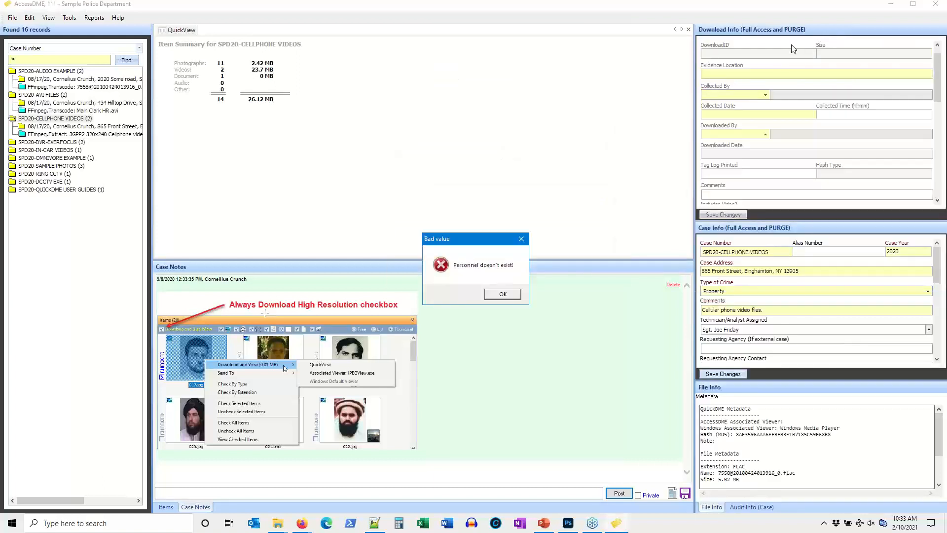
pyautogui.click(510, 298)
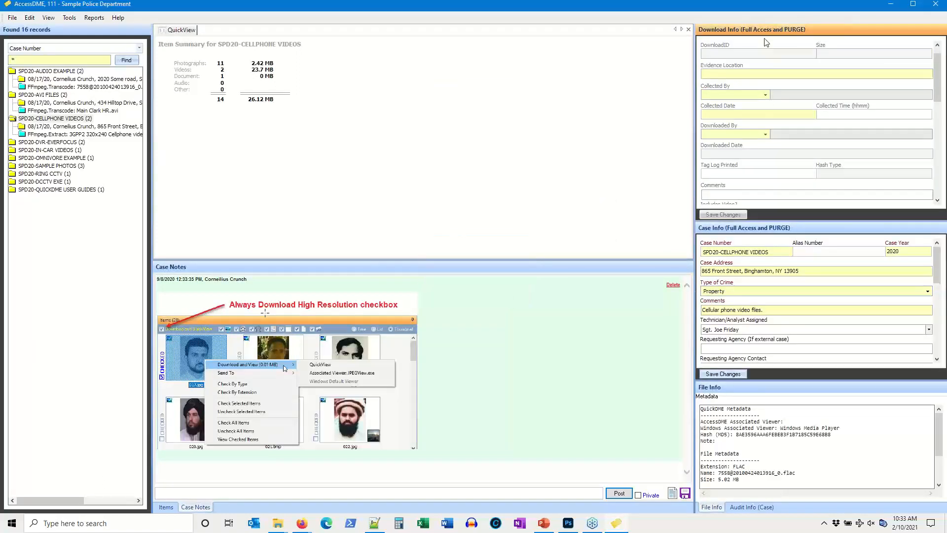
# Restack the Case Info pane above Download Info, and return Download Info to the position above Case Info
pyautogui.click(732, 231)
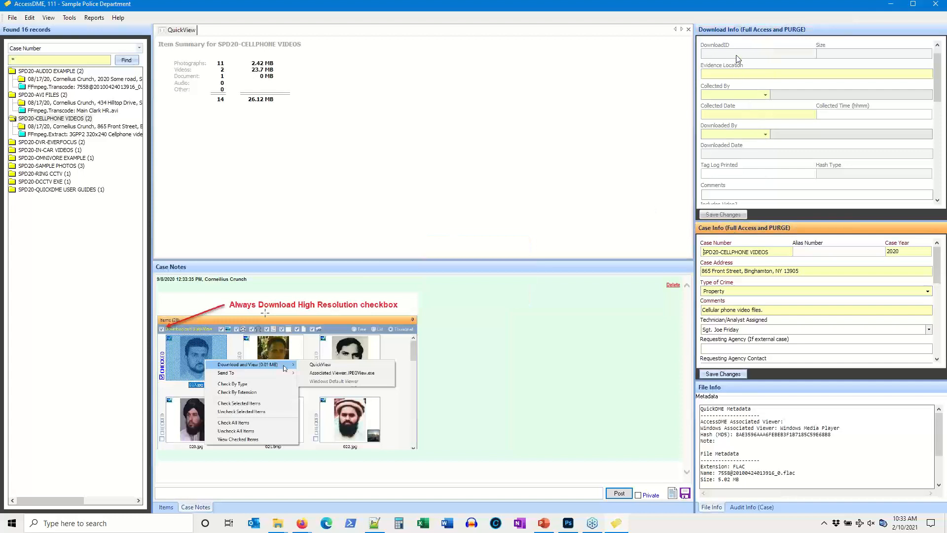
pyautogui.moveTo(736, 42); pyautogui.dragTo(733, 42)
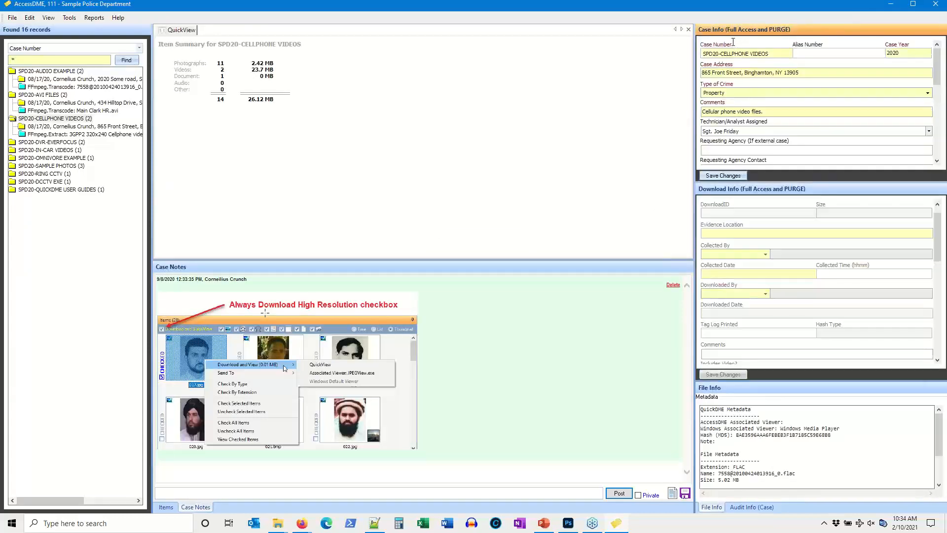
pyautogui.click(735, 192)
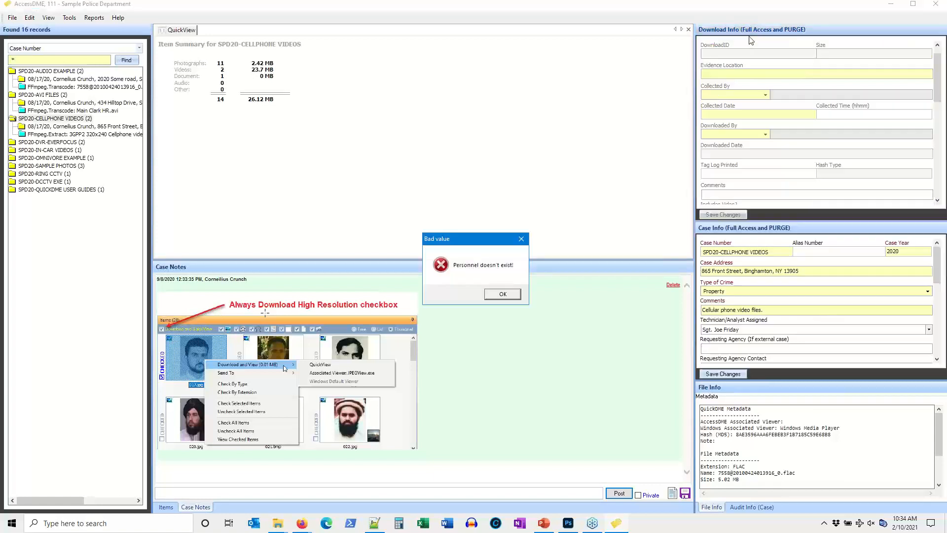
pyautogui.click(502, 296)
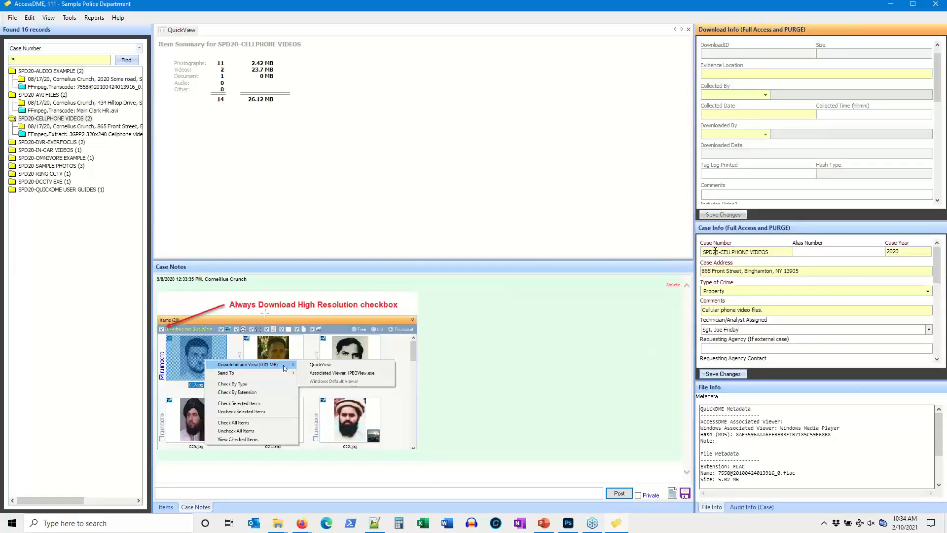
# Recombine the Case Info and Download Info panes into one tabbed group docked above File Info
pyautogui.click(729, 231)
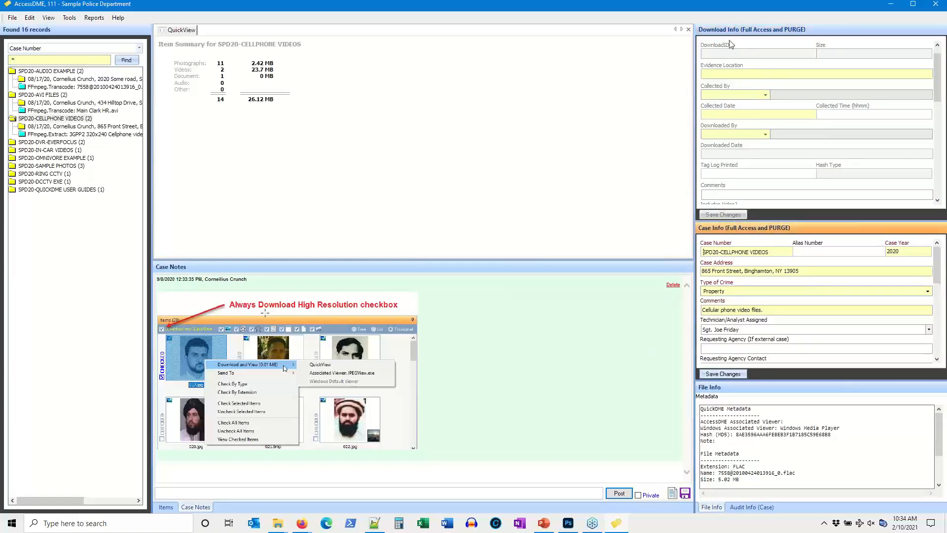
pyautogui.moveTo(738, 234); pyautogui.dragTo(759, 32)
pyautogui.click(740, 191)
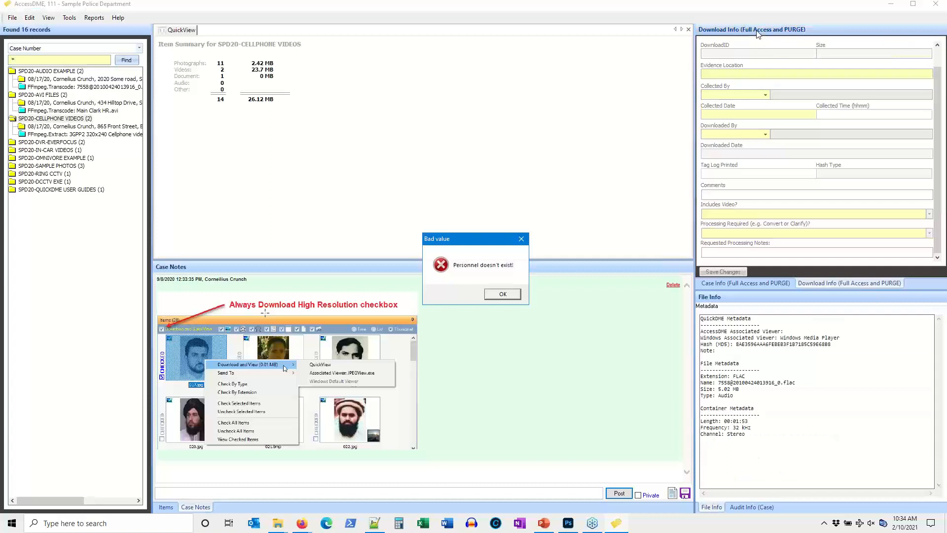
pyautogui.click(495, 298)
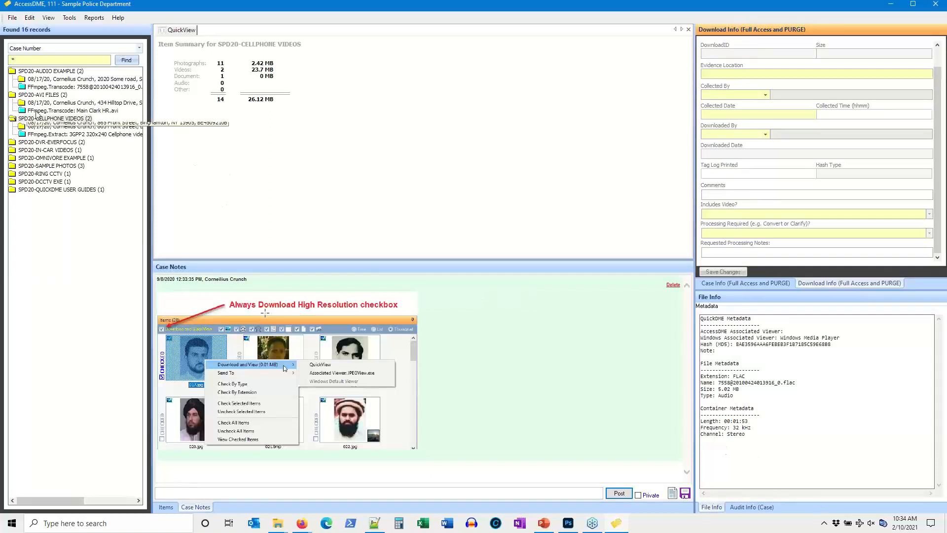
# Open the original 08/17/20 download record in the SPD20-CELLPHONE VIDEOS case and load h264 1080p Cellphone video.mp4 in QuickView
pyautogui.click(50, 127)
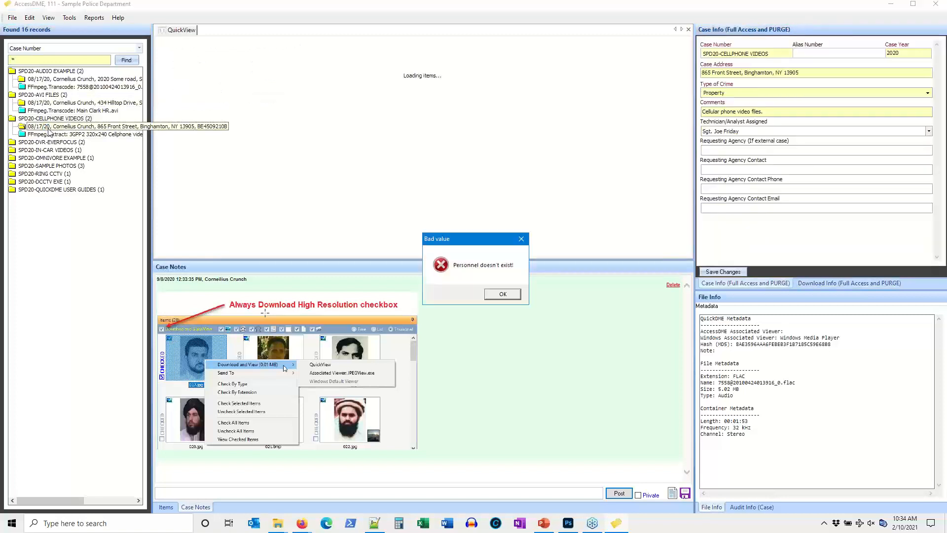
pyautogui.click(507, 298)
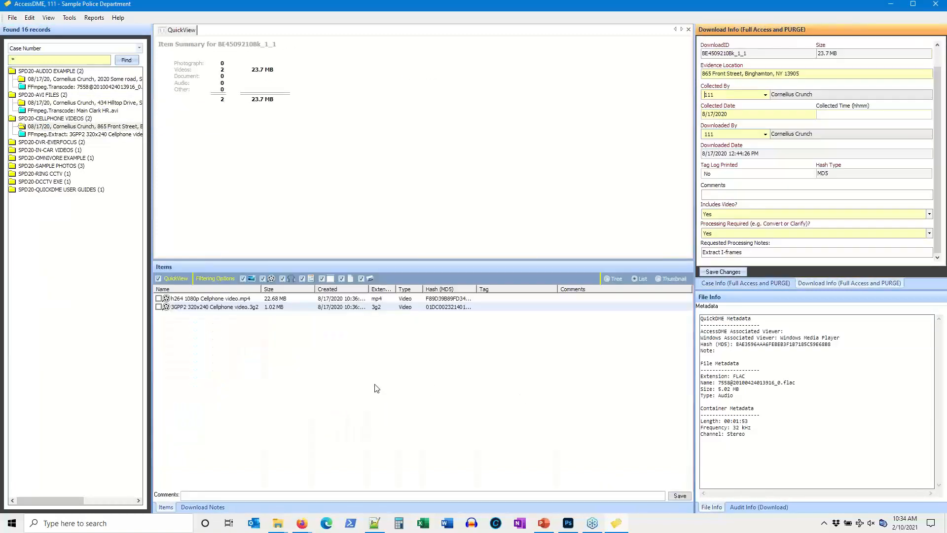
pyautogui.click(72, 129)
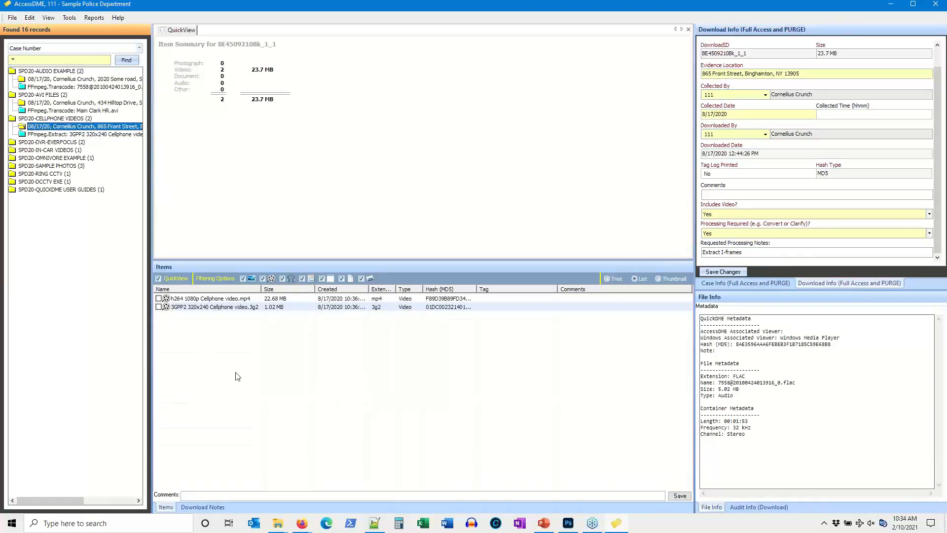
pyautogui.click(197, 301)
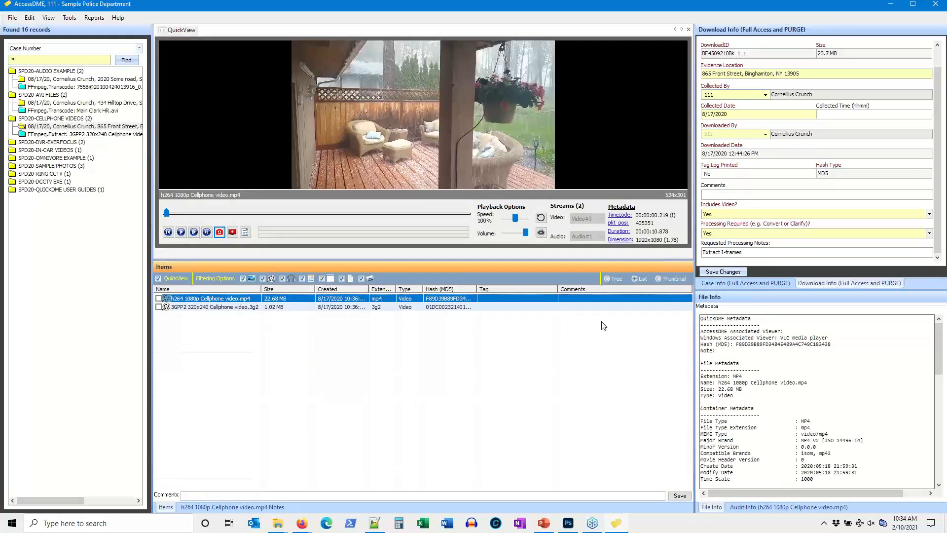
# Compare the Thumbnail, List and Tree views of the download's items, and return to the List view
pyautogui.click(659, 279)
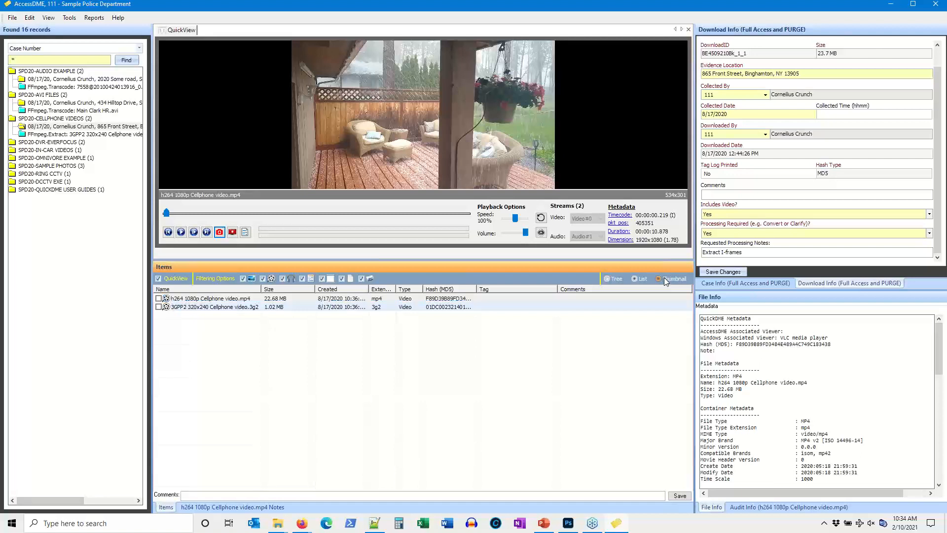
pyautogui.click(636, 279)
pyautogui.click(619, 280)
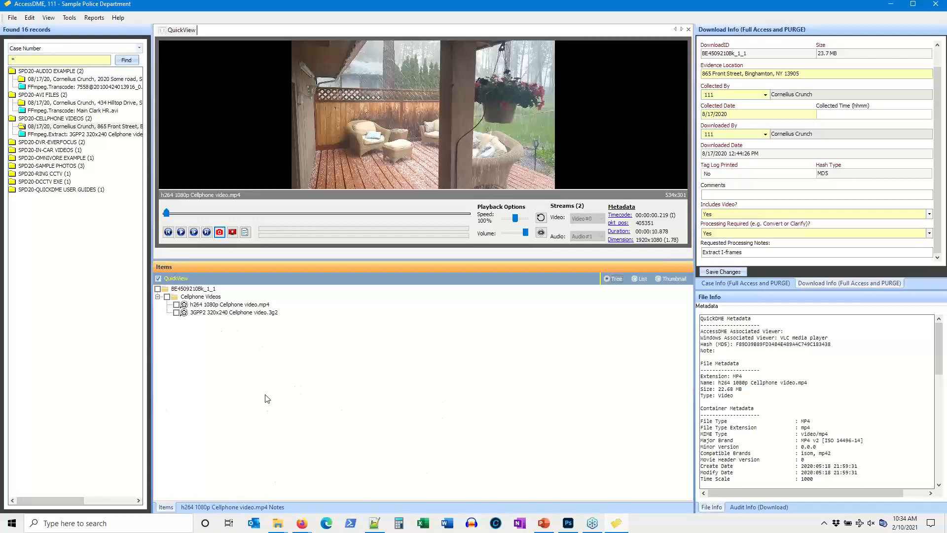
pyautogui.click(636, 279)
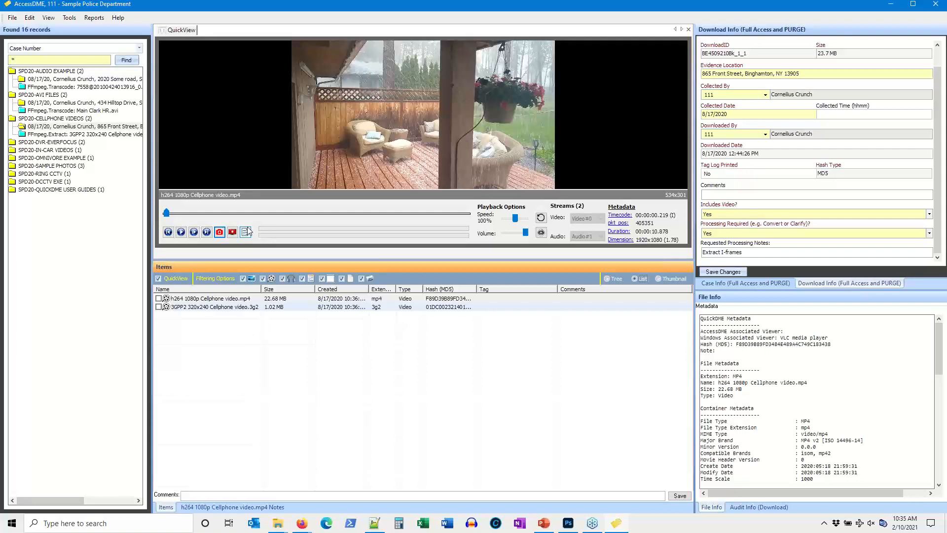
# View the file actions available for the h264 1080p video, and load 3GPP2 320x240 Cellphone video.3g2 in QuickView
pyautogui.click(226, 301)
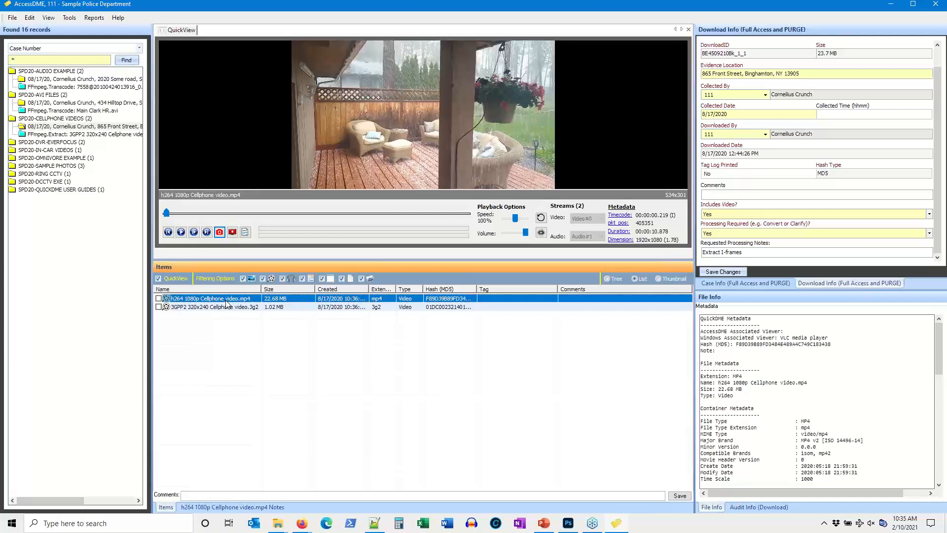
pyautogui.rightClick(228, 303)
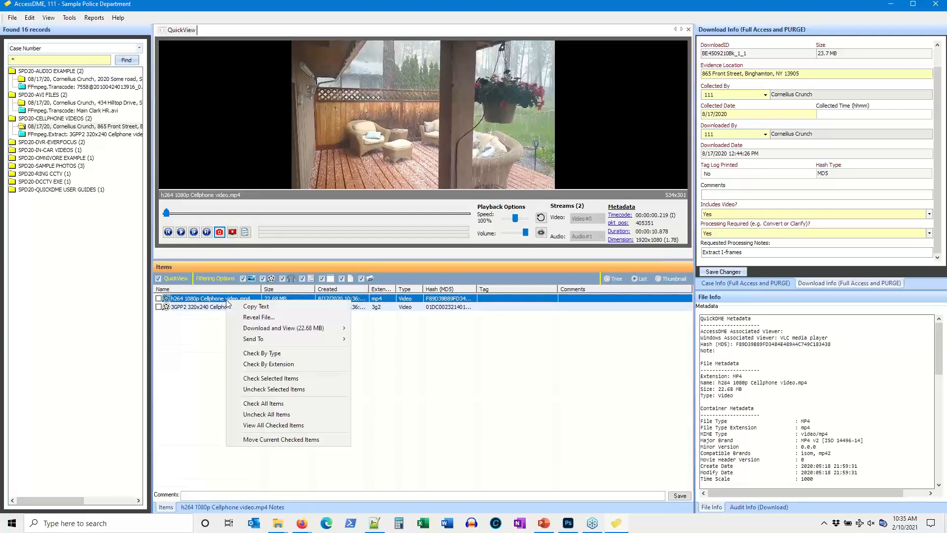
pyautogui.click(193, 307)
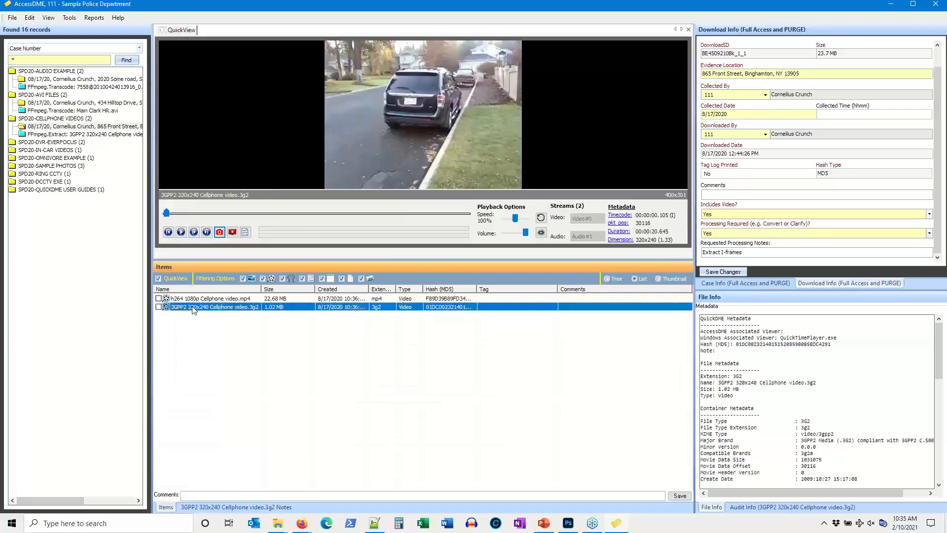
# Preview the 3GPP2 video in QuickDME with macroblock types and all P and B motion vectors overlaid, and close the player
pyautogui.rightClick(193, 308)
pyautogui.moveTo(228, 347)
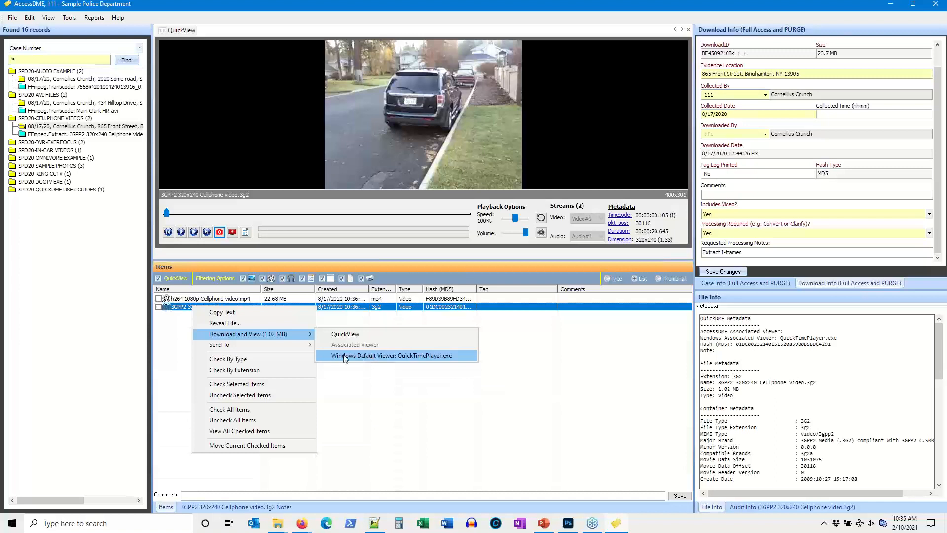
pyautogui.moveTo(305, 348)
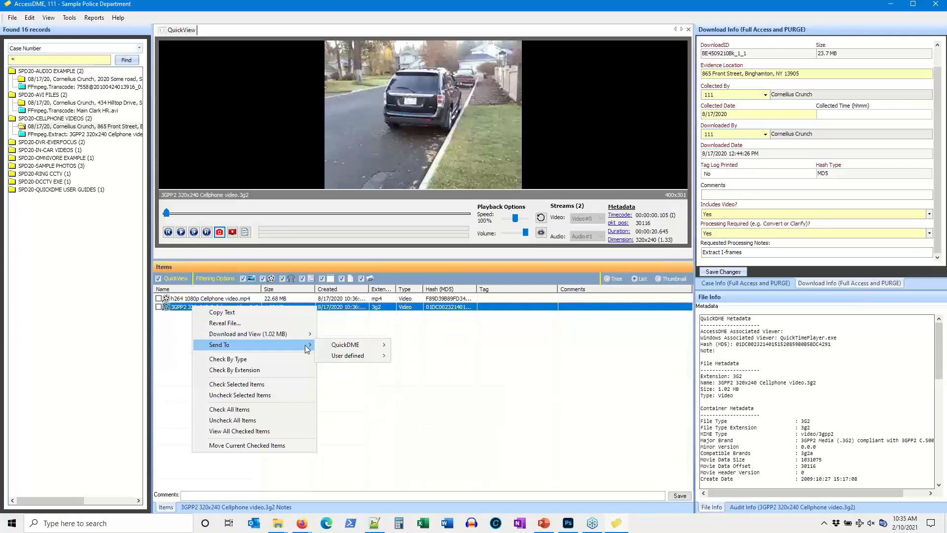
pyautogui.moveTo(346, 349)
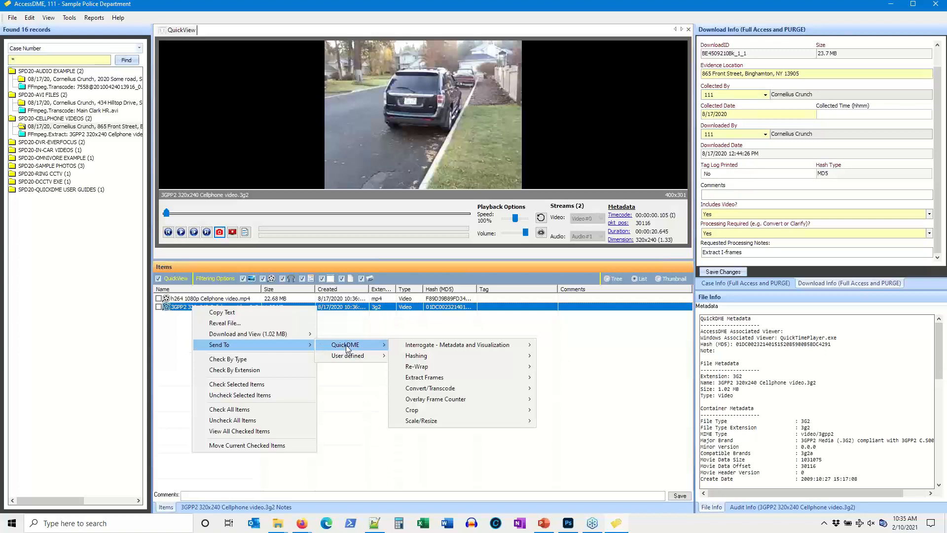
pyautogui.moveTo(420, 348)
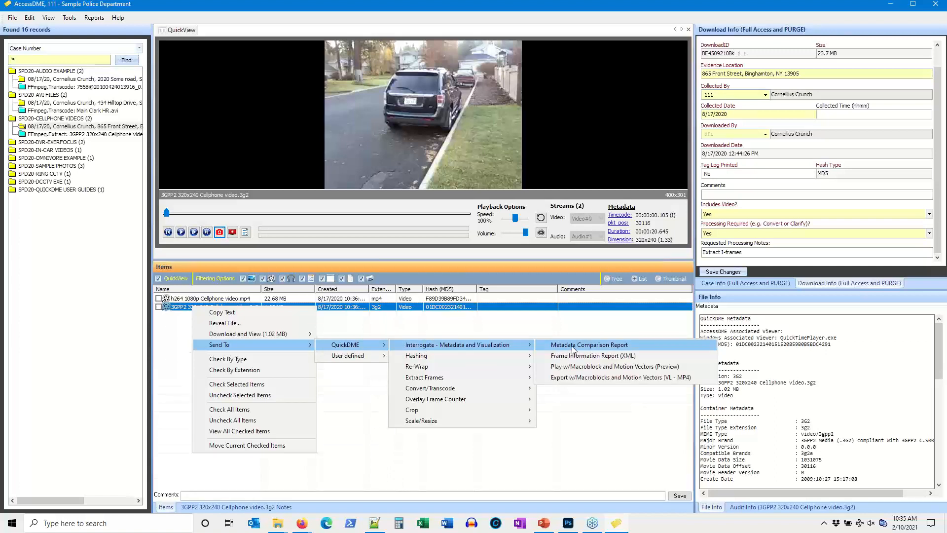
pyautogui.click(586, 369)
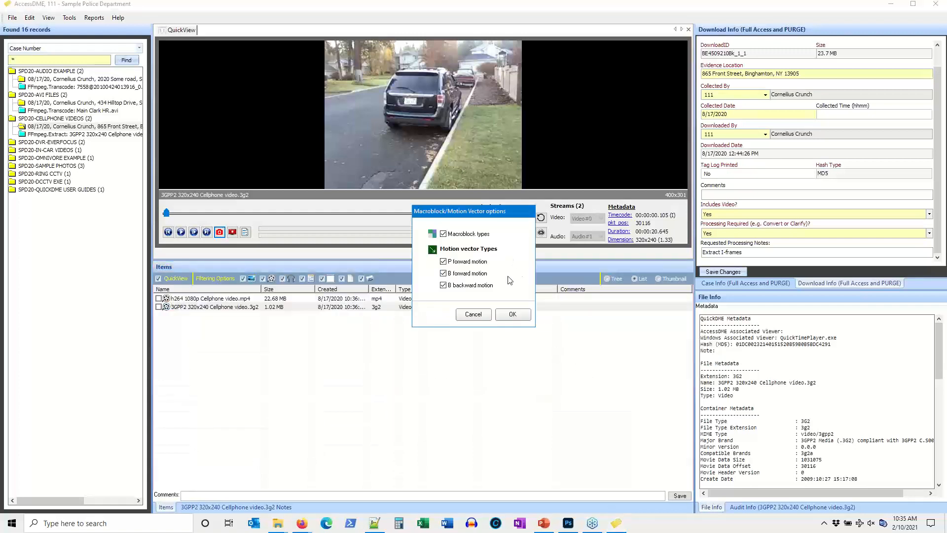
pyautogui.click(513, 315)
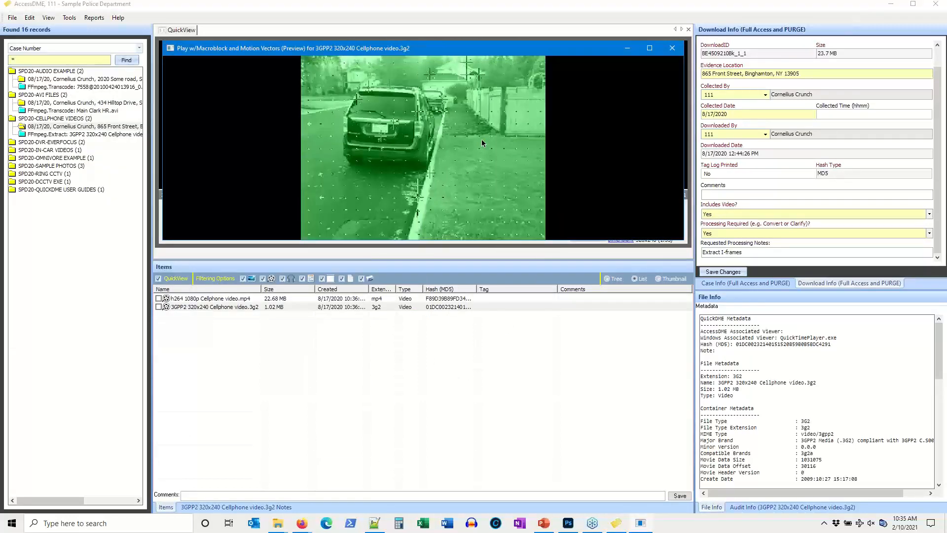
pyautogui.click(672, 50)
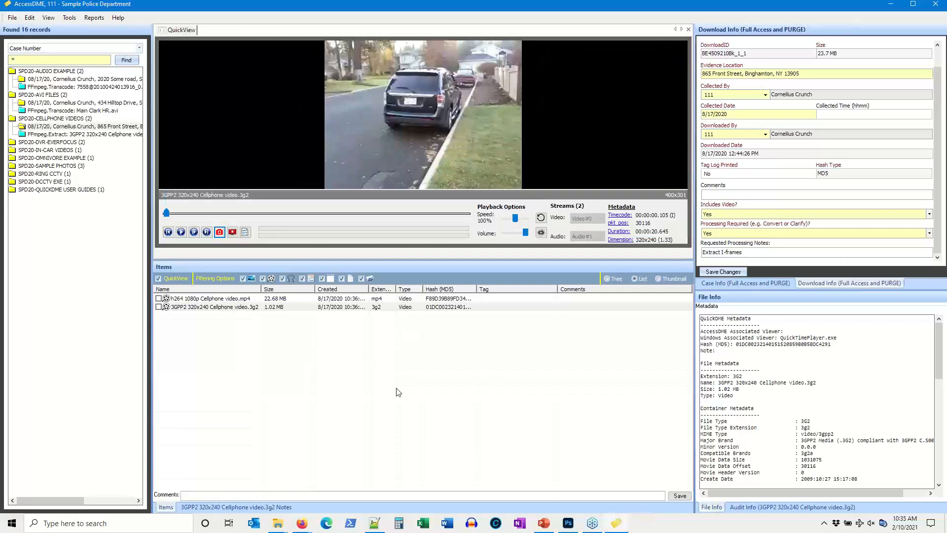
# Send the 3GPP2 video to QuickDME for visually lossless MP4 export with macroblock types and all P and B motion vectors
pyautogui.rightClick(206, 306)
pyautogui.moveTo(259, 341)
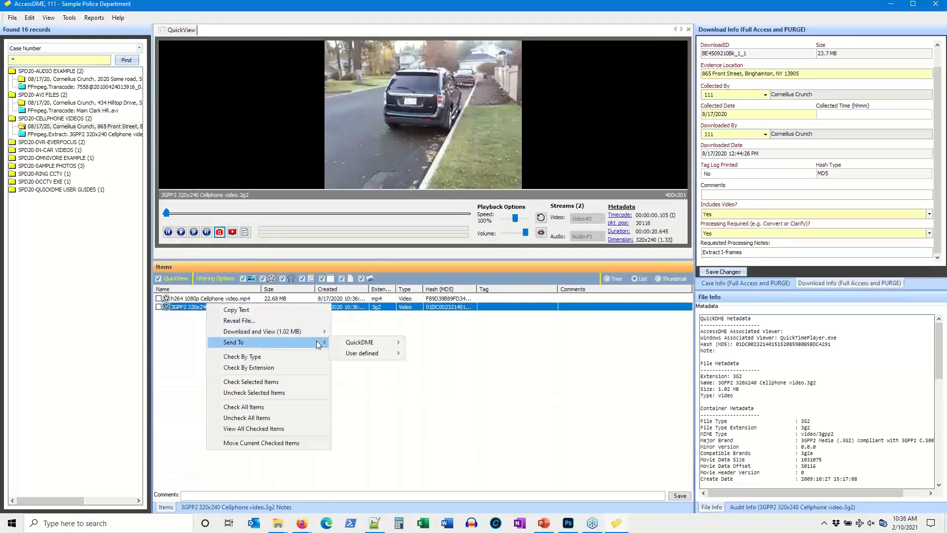
pyautogui.moveTo(540, 352)
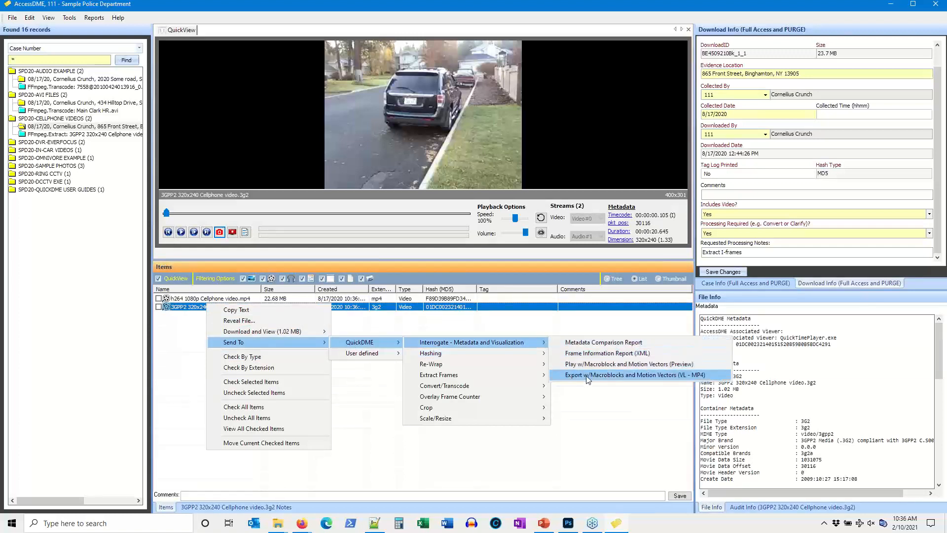
pyautogui.moveTo(501, 351)
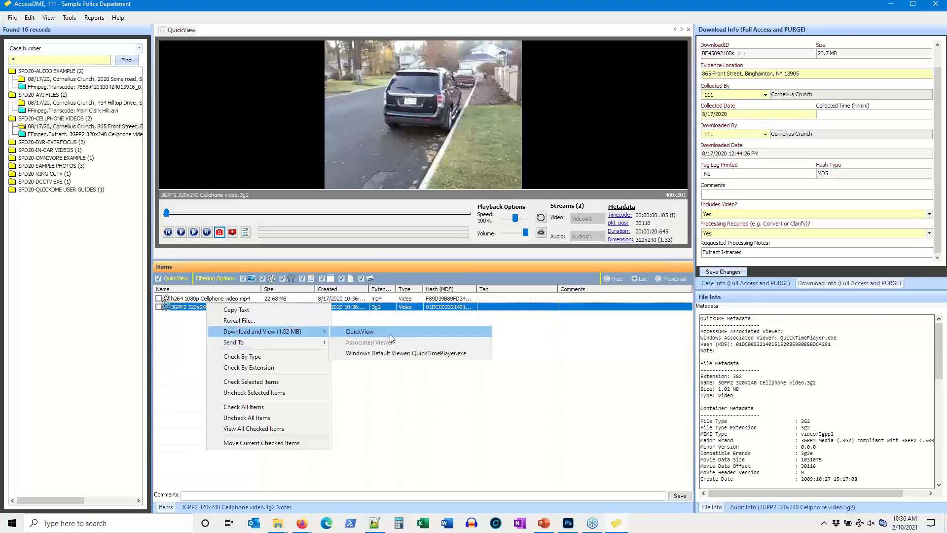
pyautogui.moveTo(313, 345)
pyautogui.moveTo(389, 346)
pyautogui.moveTo(446, 345)
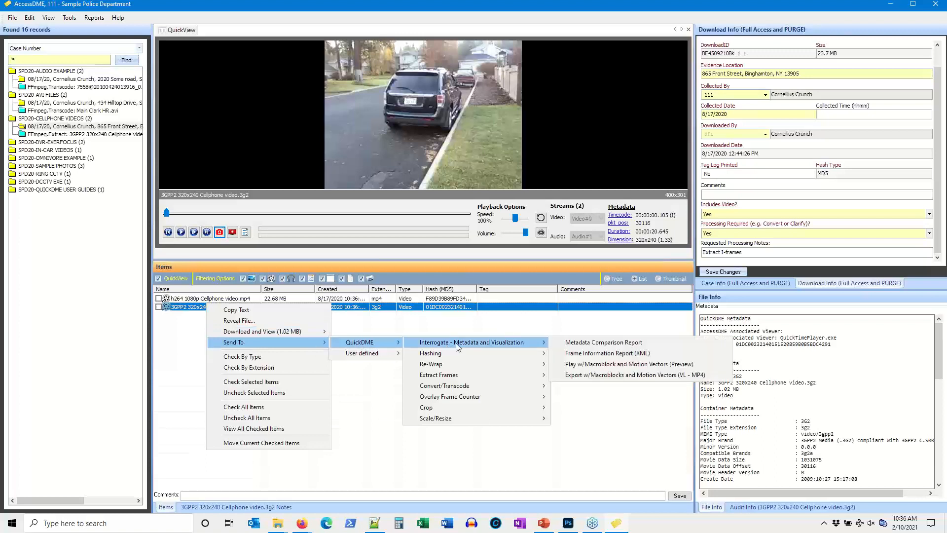
pyautogui.click(620, 378)
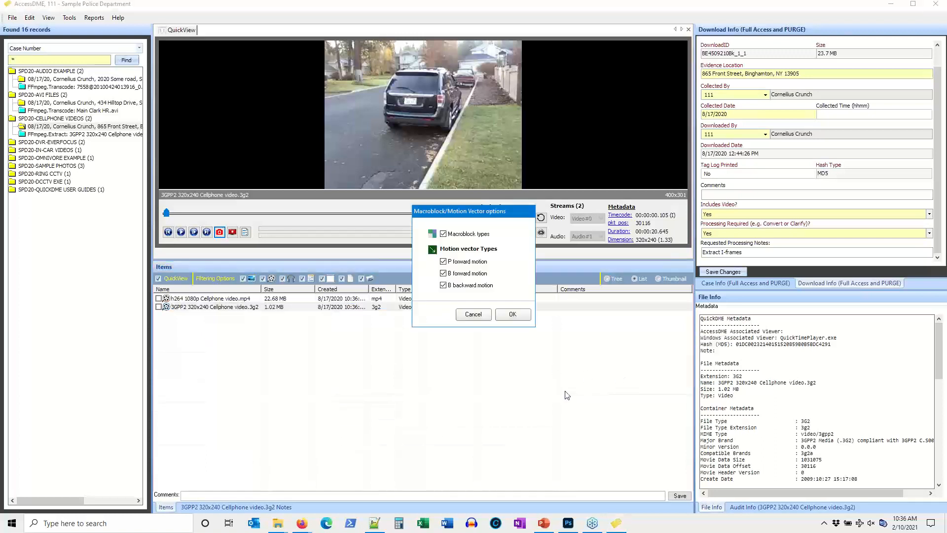
pyautogui.click(513, 318)
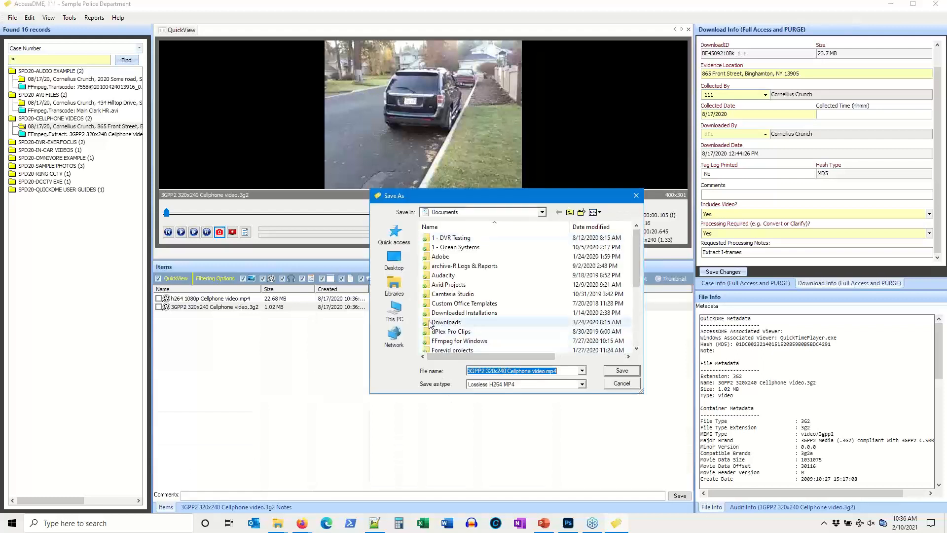
# Export 3GPP2 320x240 Cellphone video.mp4 to the Desktop's Exports folder, and re-ingest the output as a derivative with its log included
pyautogui.click(394, 259)
pyautogui.scroll(-10, 473, 266)
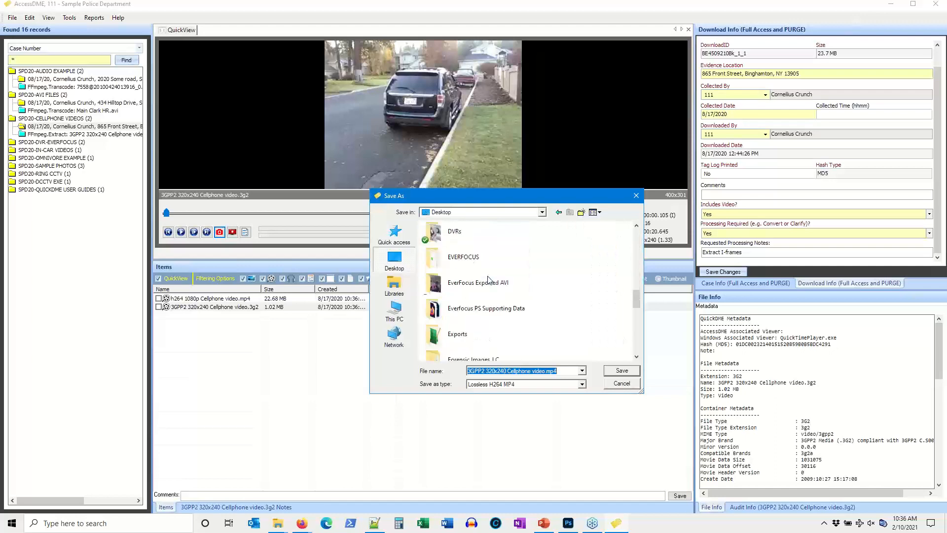
pyautogui.doubleClick(465, 335)
pyautogui.click(622, 371)
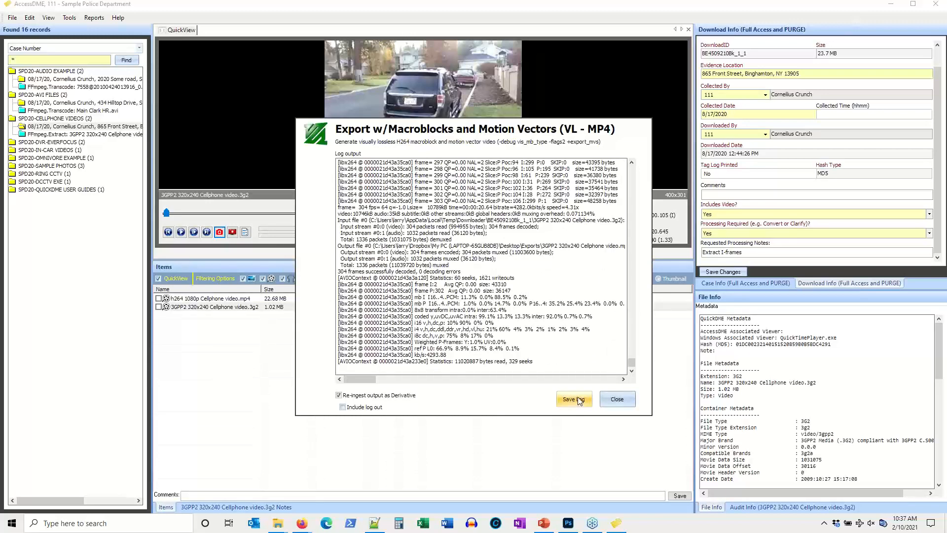
pyautogui.click(358, 408)
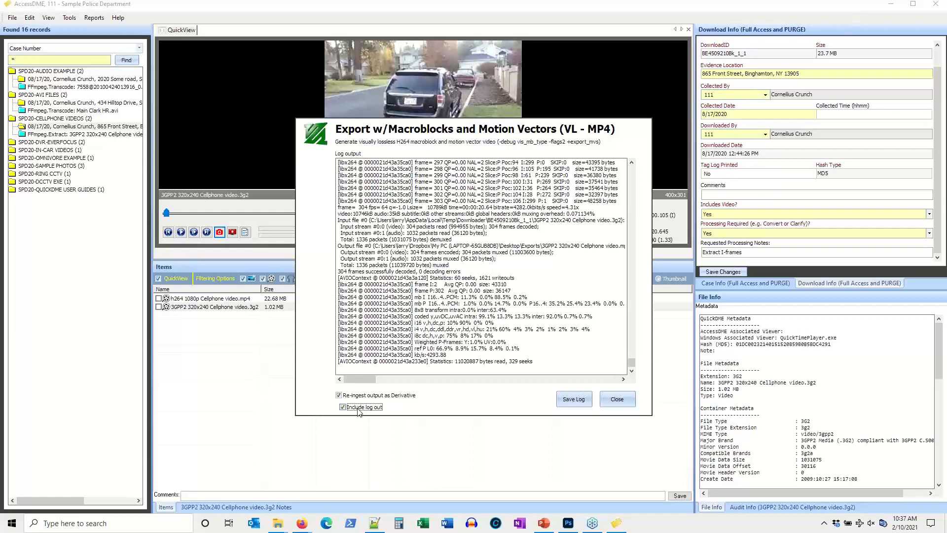
pyautogui.click(624, 398)
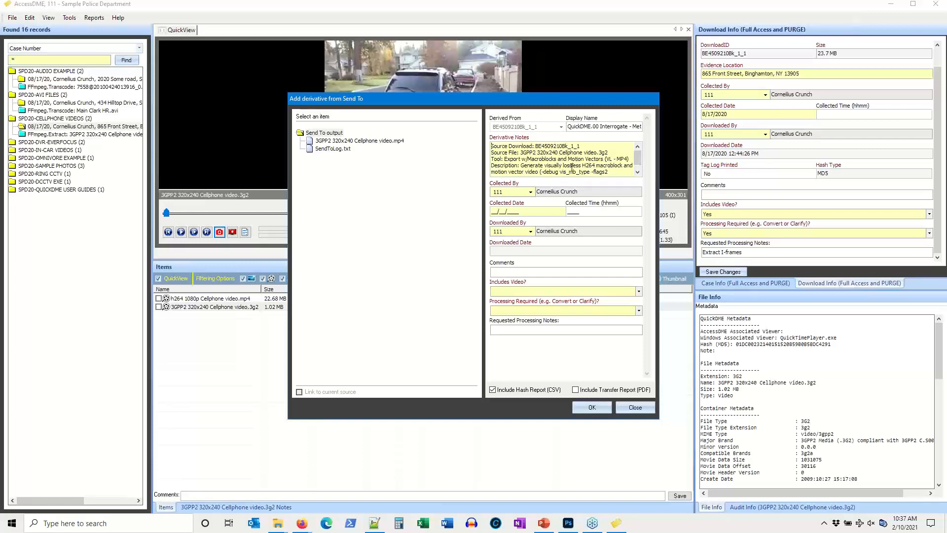
# Add the derivative with collected date 2/10/2021, comment "Macroblock", Includes Video set to Yes and Processing Required set to No
pyautogui.moveTo(527, 168); pyautogui.dragTo(619, 168)
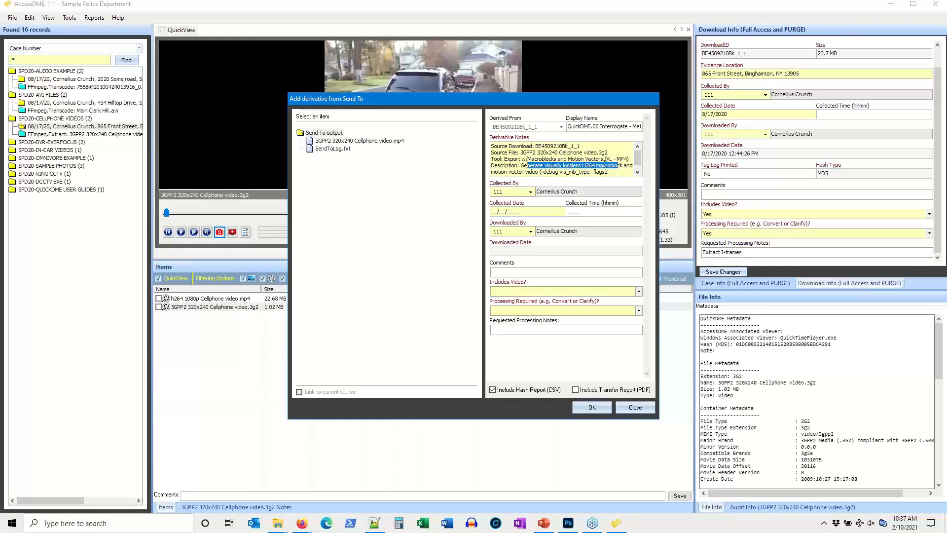
pyautogui.press('Tab')
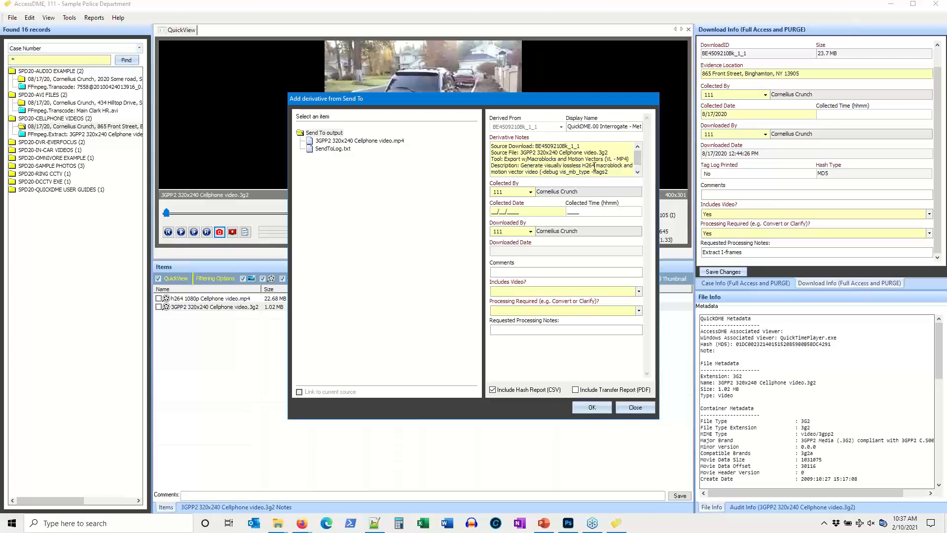
pyautogui.press('Tab')
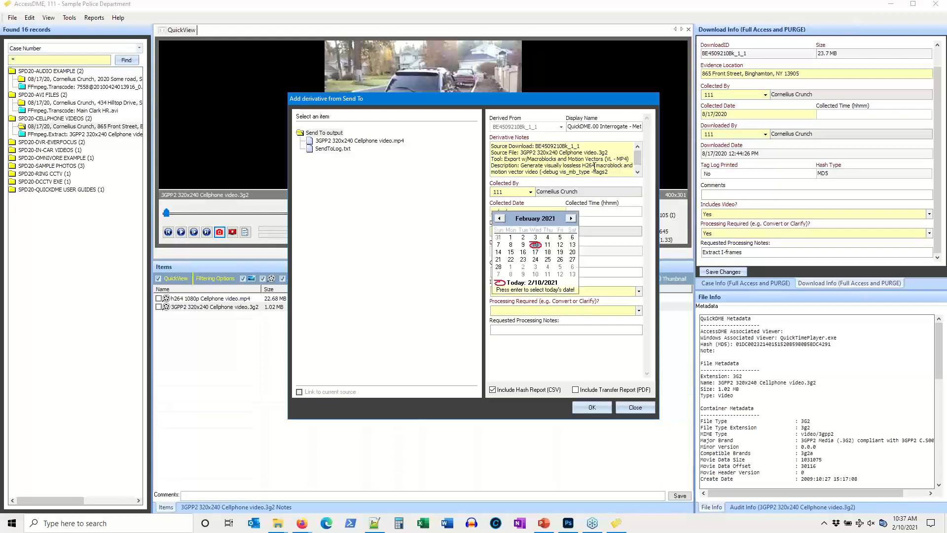
pyautogui.press('Return')
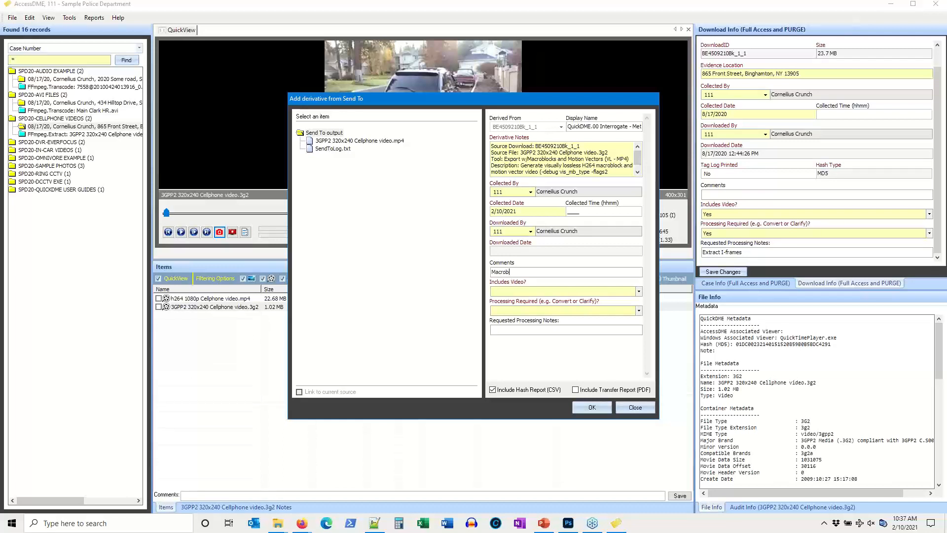
pyautogui.press('Tab')
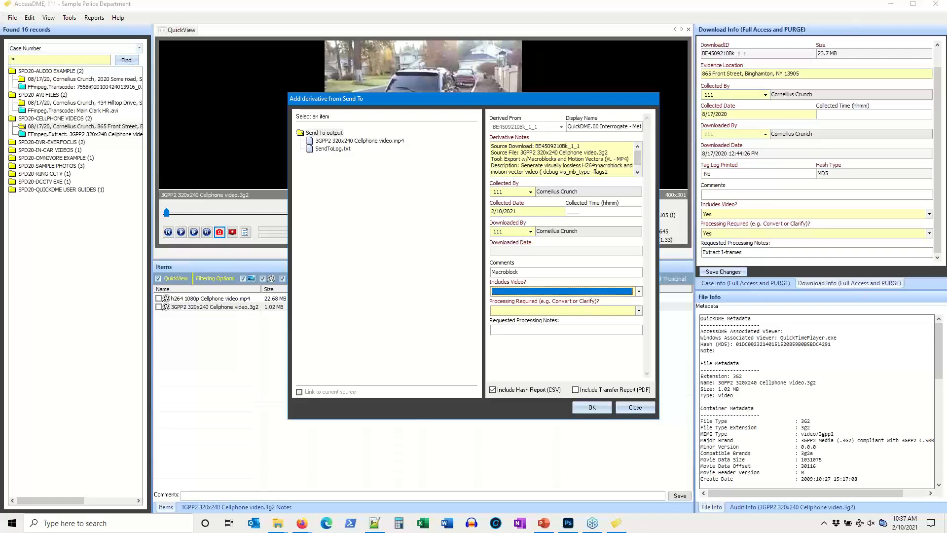
pyautogui.press('Tab')
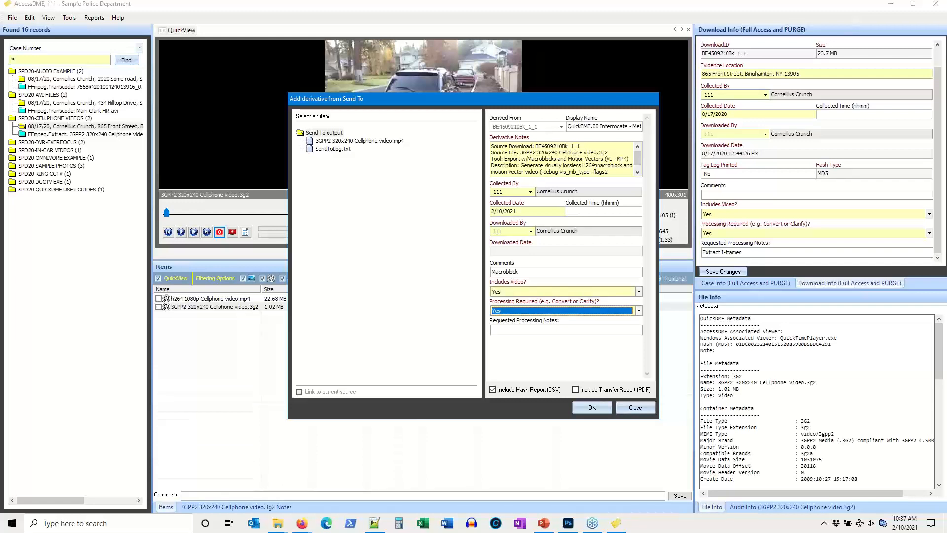
pyautogui.click(569, 312)
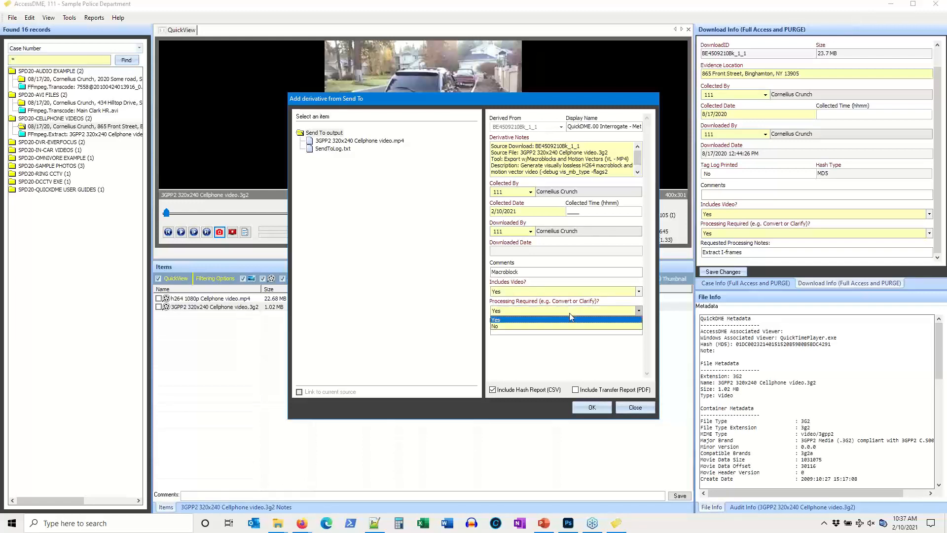
pyautogui.click(571, 327)
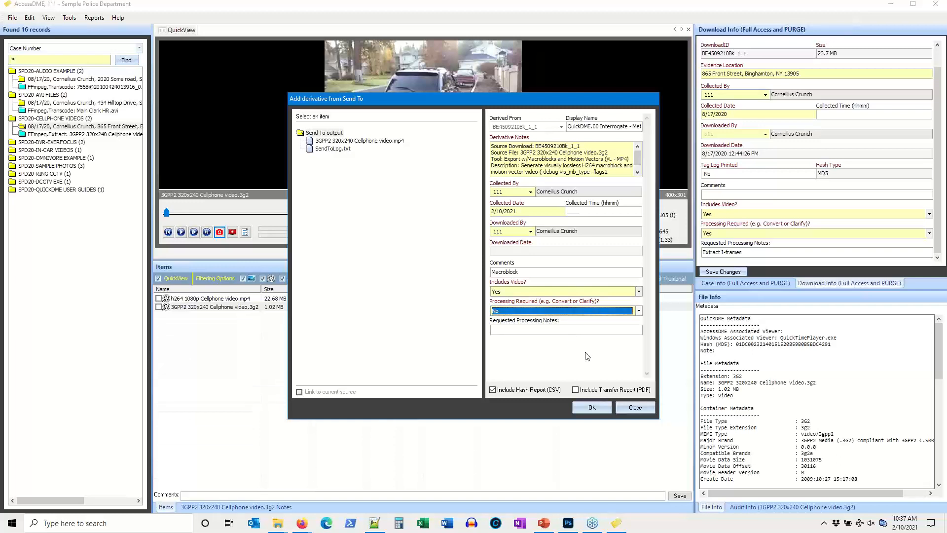
pyautogui.click(592, 408)
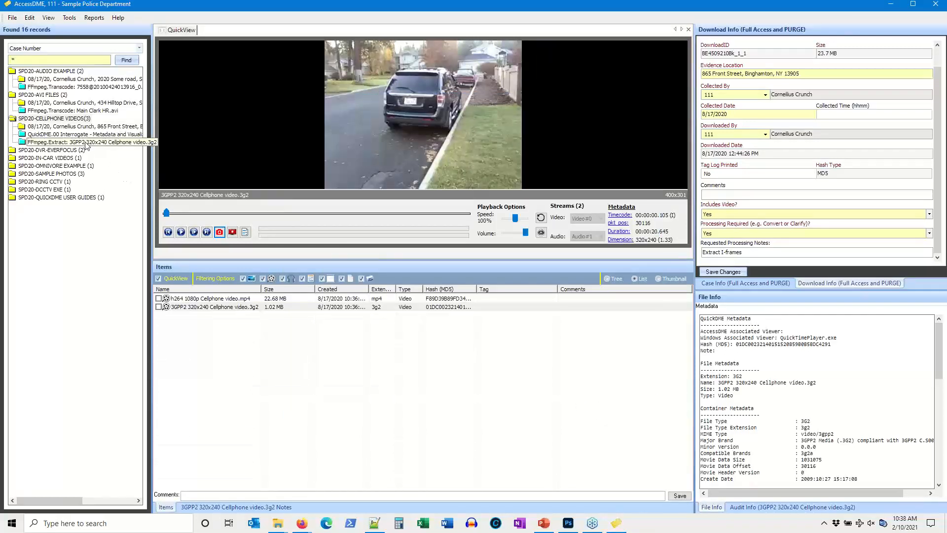
# Open the QuickDME.00 Interrogate derivative under SPD20-CELLPHONE VIDEOS and review its SendToLog.txt in QuickView
pyautogui.click(39, 135)
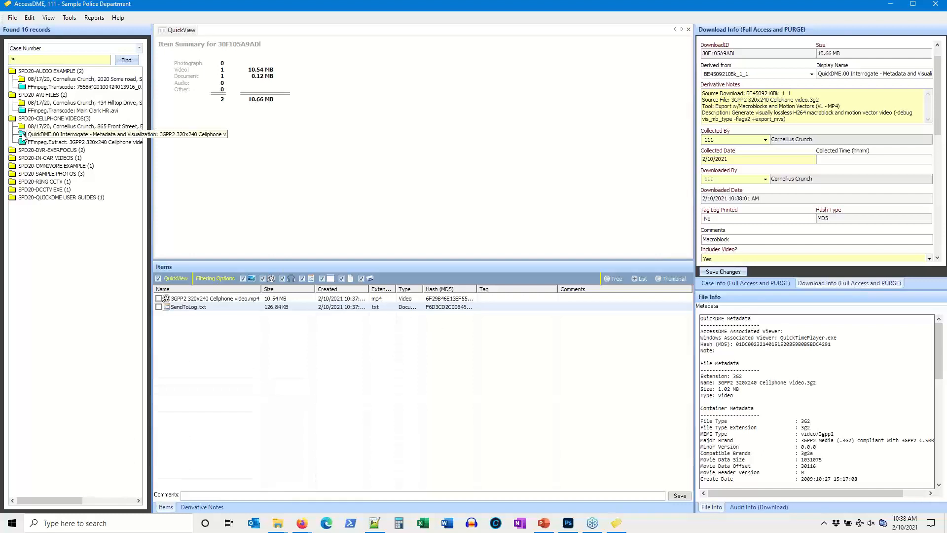
pyautogui.click(205, 308)
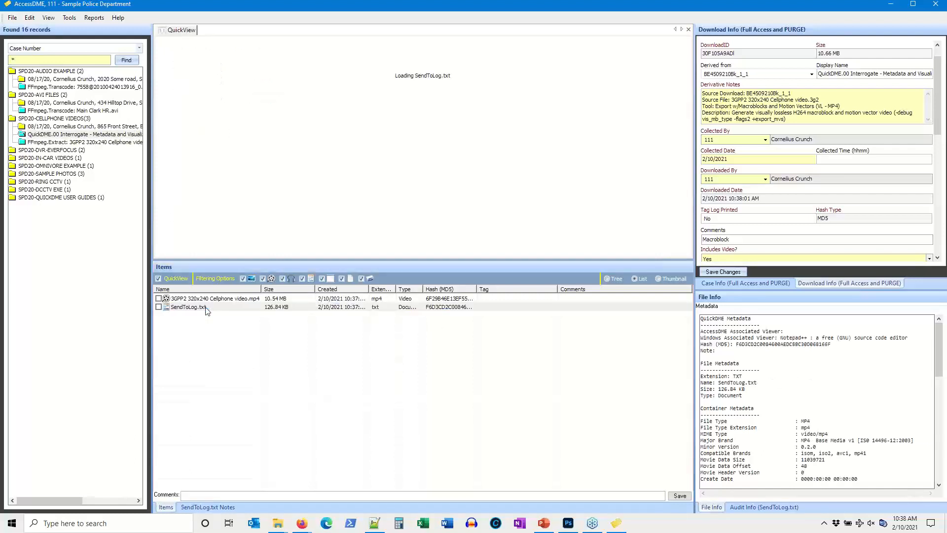
pyautogui.scroll(-10, 266, 169)
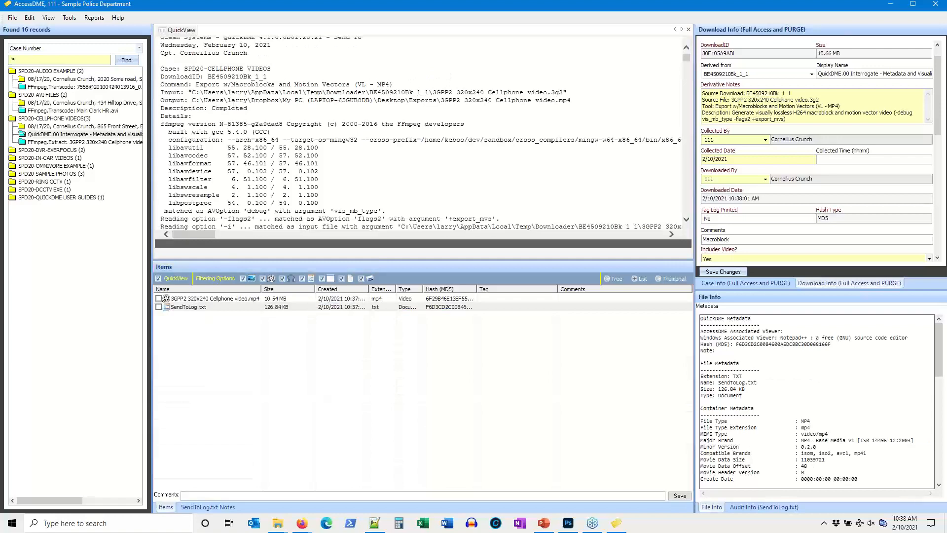
pyautogui.scroll(-5, 240, 106)
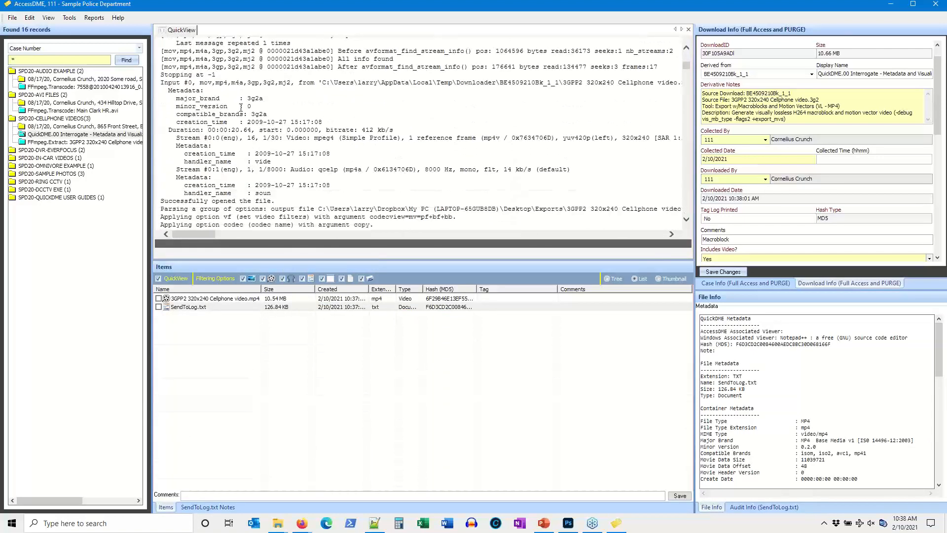
# Play the derivative's 3GPP2 320x240 Cellphone video.mp4 in QuickView to examine the macroblock and motion vector overlay
pyautogui.click(229, 299)
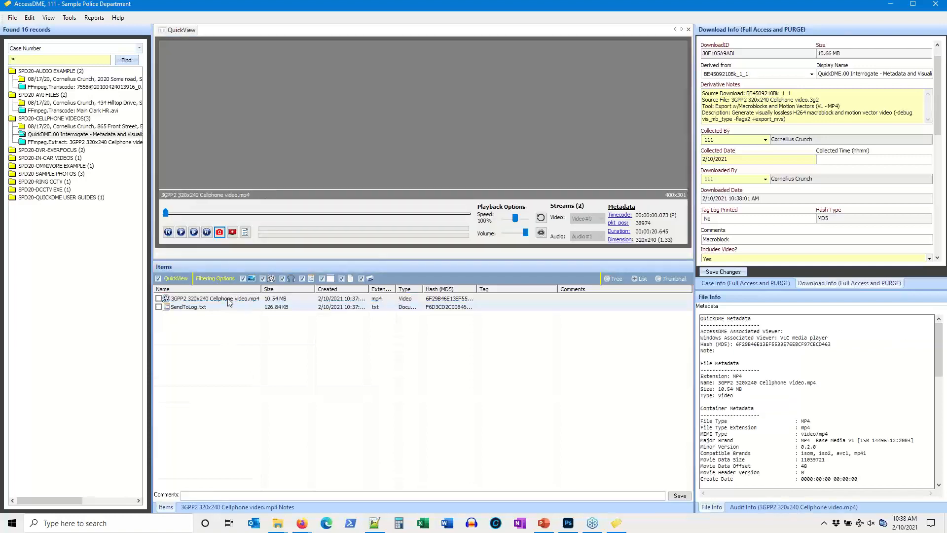
pyautogui.click(184, 236)
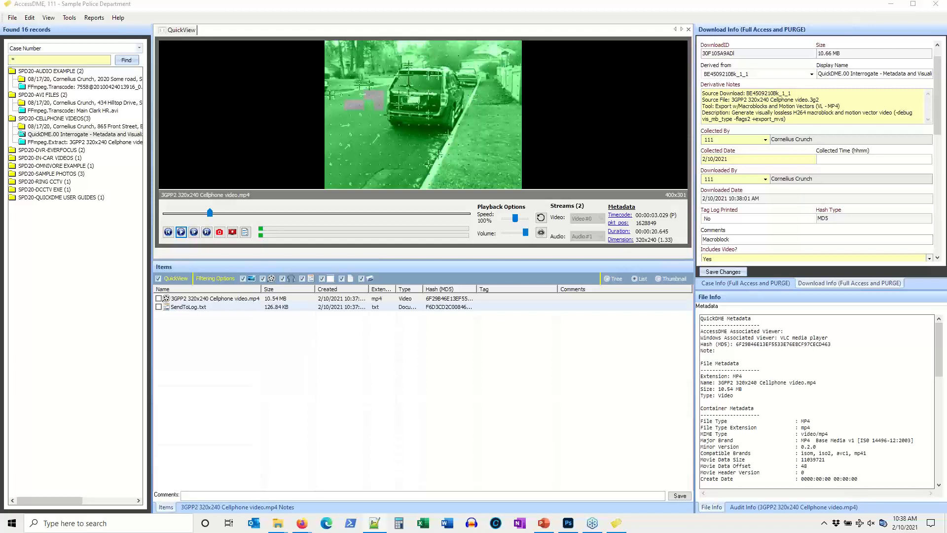
pyautogui.click(200, 302)
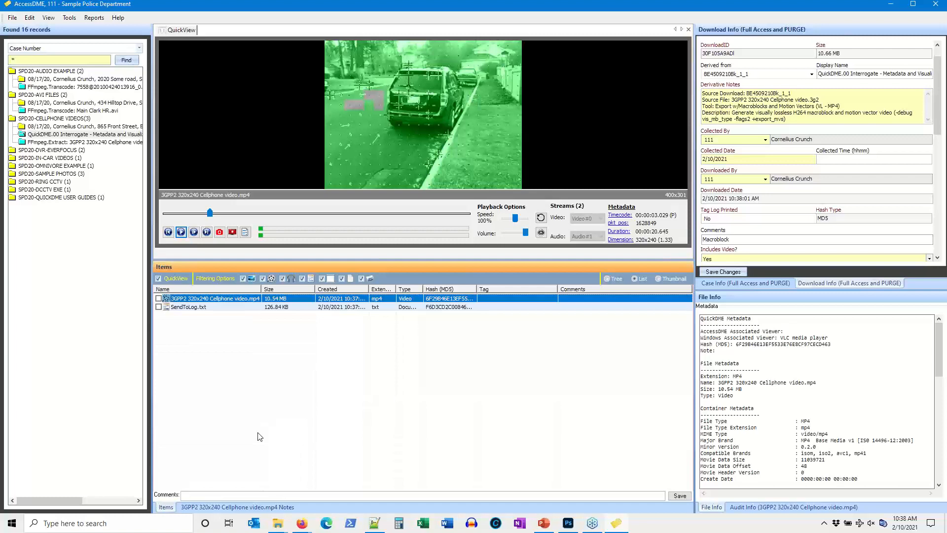
# View the notes of the SPD20-AUDIO EXAMPLE case, its download and its FFmpeg.Transcode derivative, and open the SPD20-AVI FILES download record
pyautogui.click(72, 73)
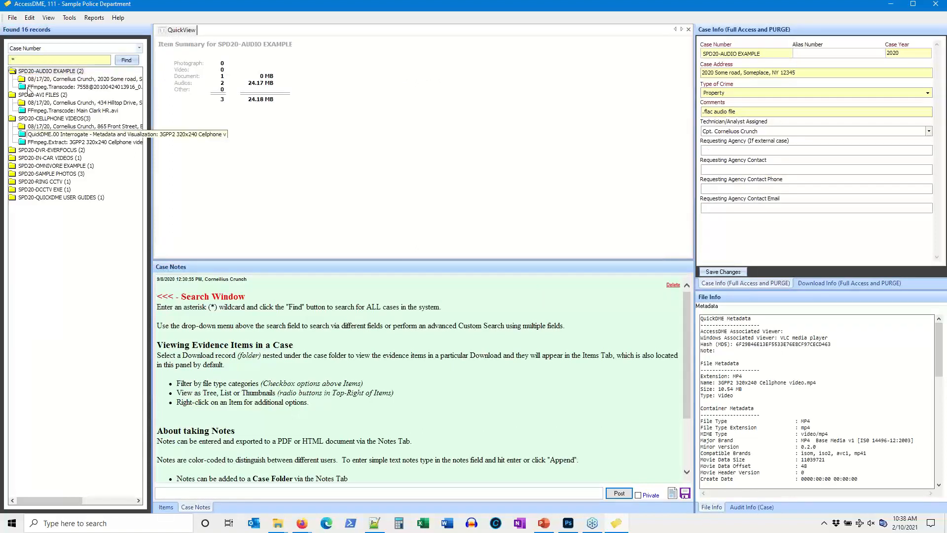
pyautogui.click(86, 80)
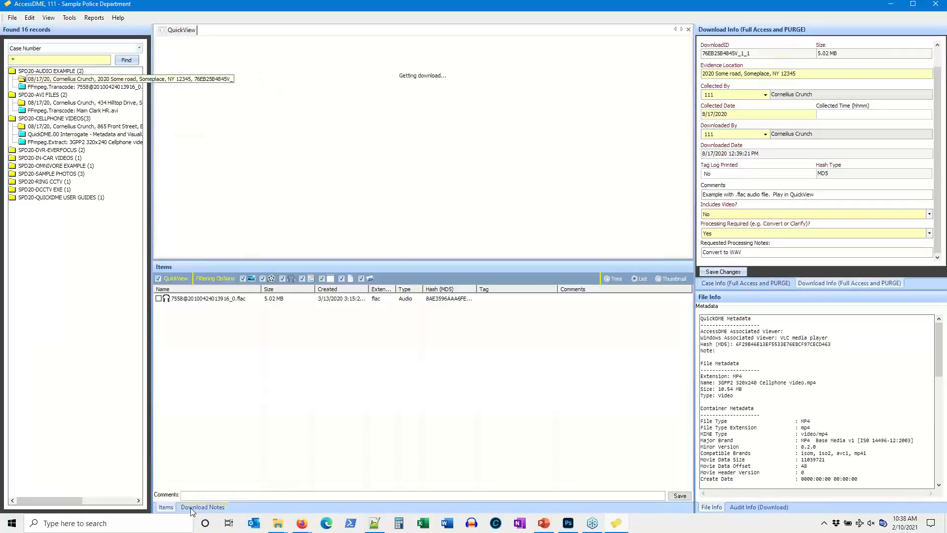
pyautogui.click(192, 508)
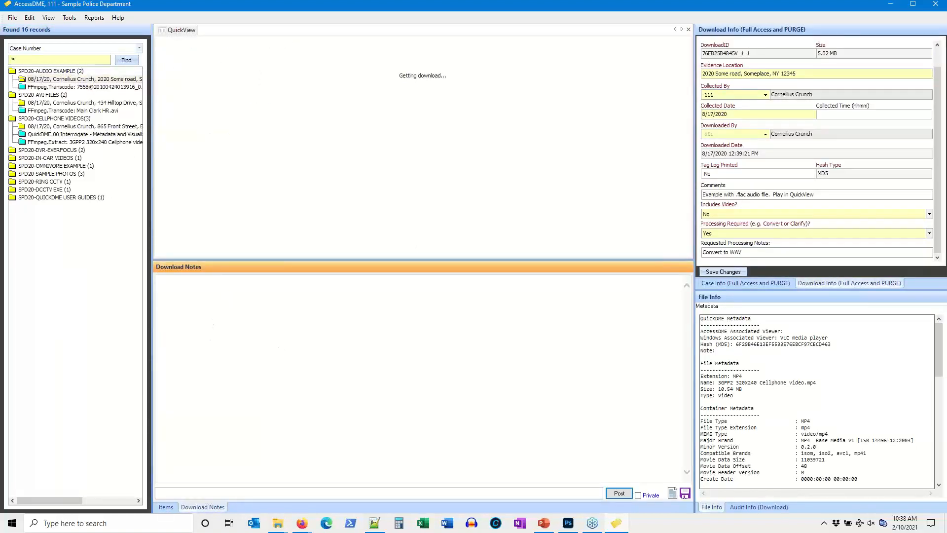
pyautogui.click(131, 87)
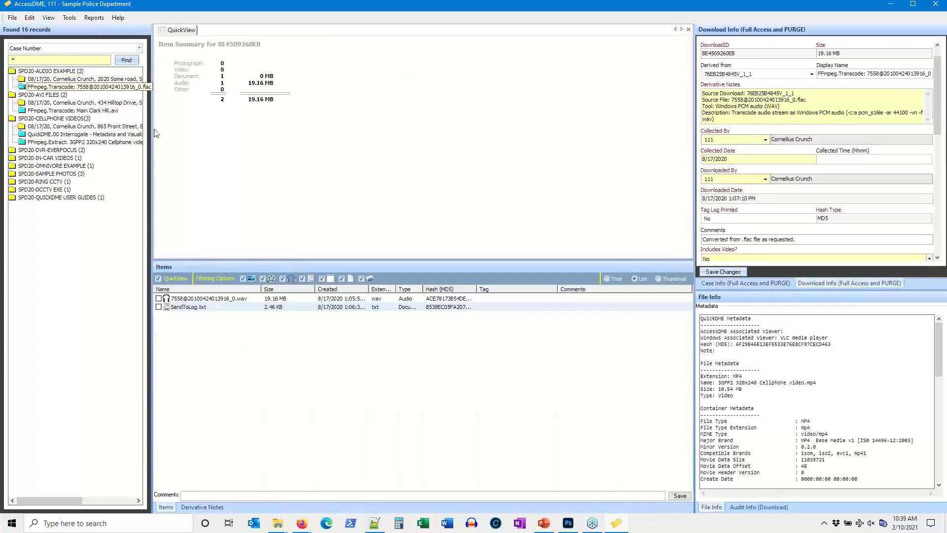
pyautogui.click(214, 507)
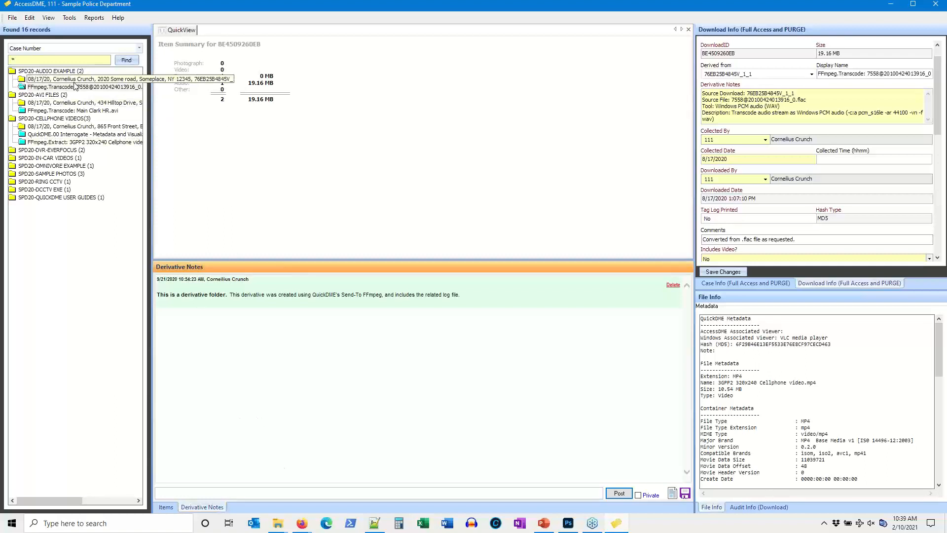
pyautogui.click(67, 103)
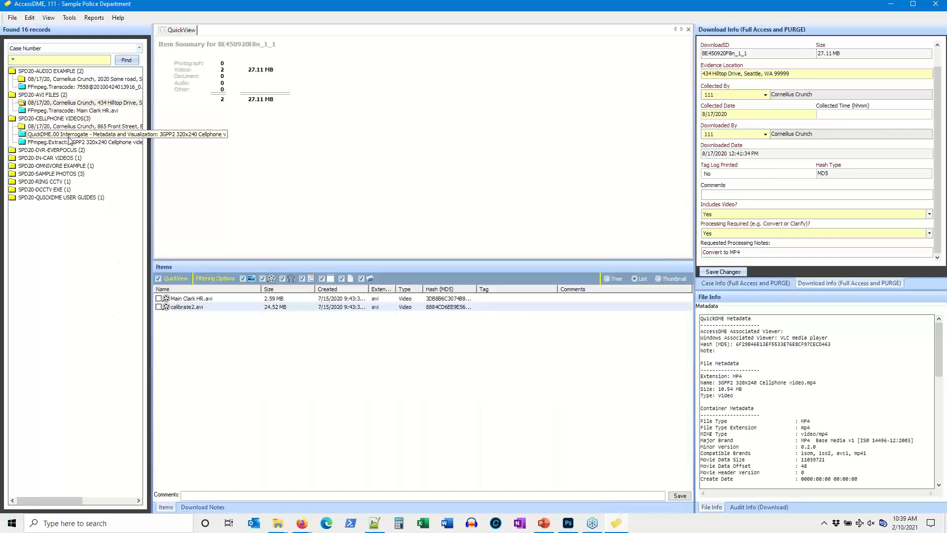
# Post the plain note "Text only" on 3GPP2 320x240 Cellphone video.mp4 in the QuickDME.00 Interrogate derivative
pyautogui.click(69, 136)
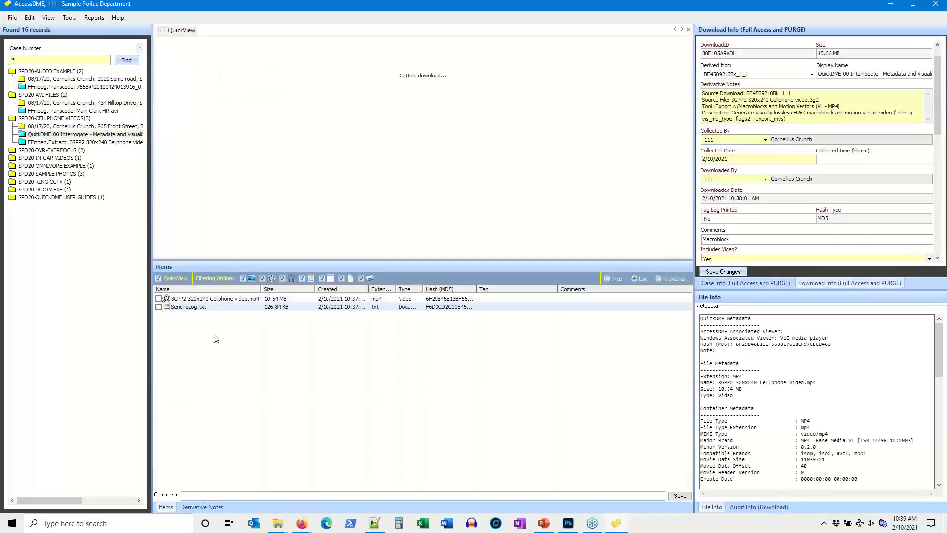
pyautogui.click(206, 299)
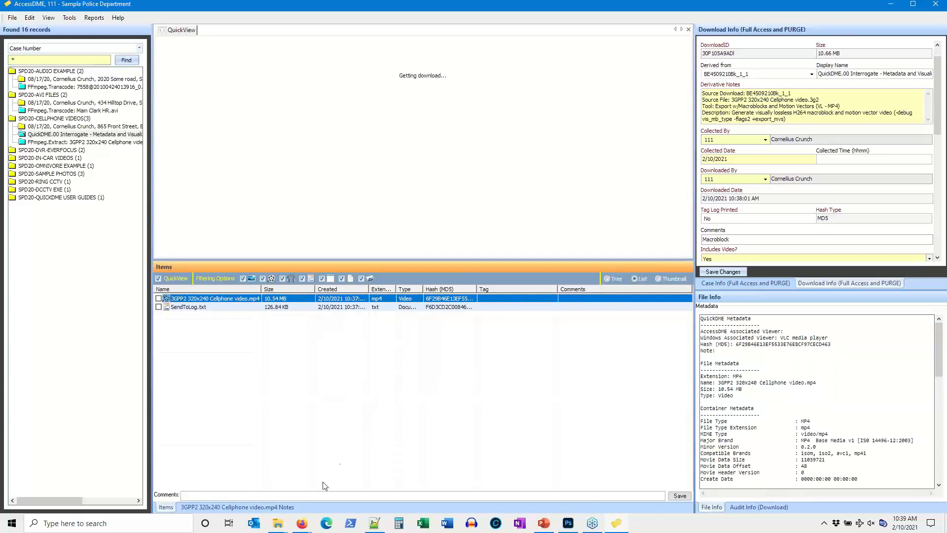
pyautogui.click(289, 509)
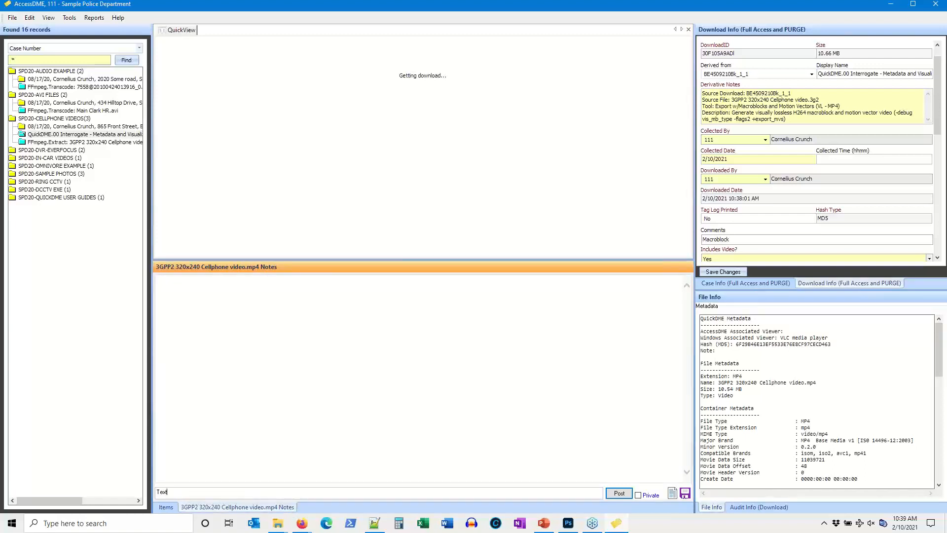
pyautogui.write('Text only')
pyautogui.press('Return')
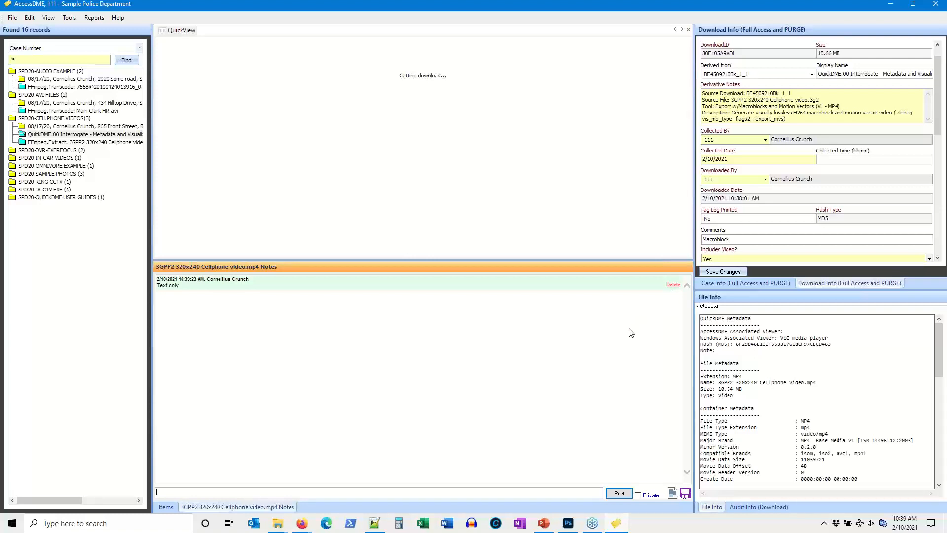
# Post a rich-text note reading "Here is a formatted note" in bold Verdana on the same video item
pyautogui.click(672, 493)
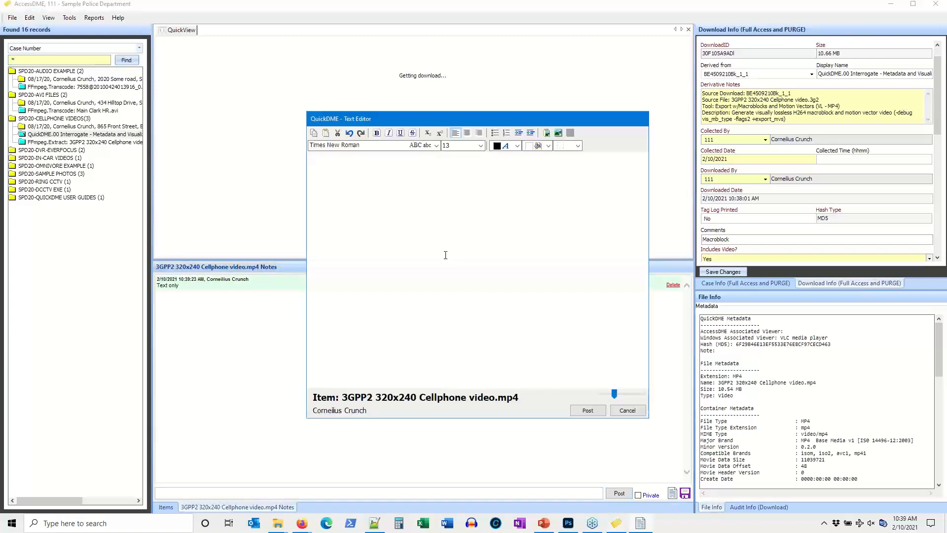
pyautogui.click(377, 133)
pyautogui.click(399, 145)
pyautogui.click(409, 189)
pyautogui.write('Here is')
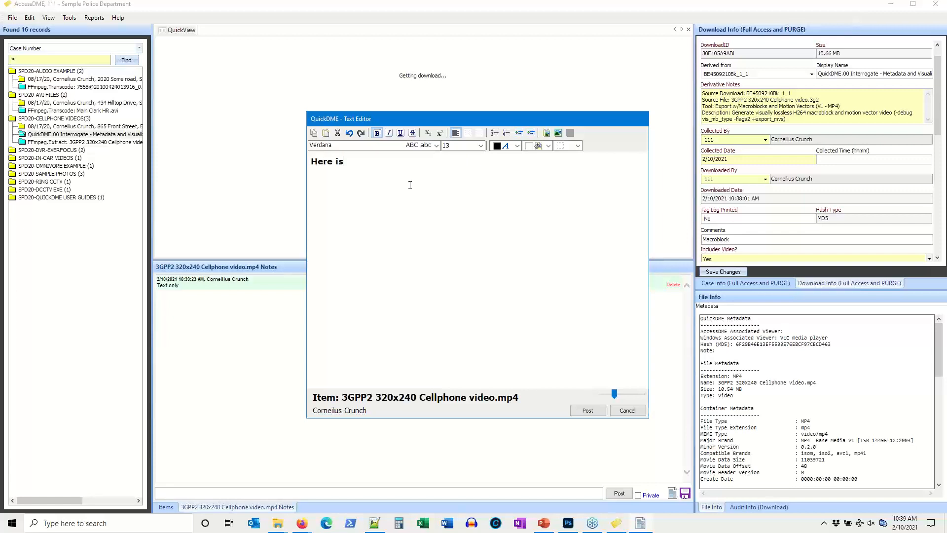
pyautogui.write(' a formatted note')
pyautogui.click(589, 411)
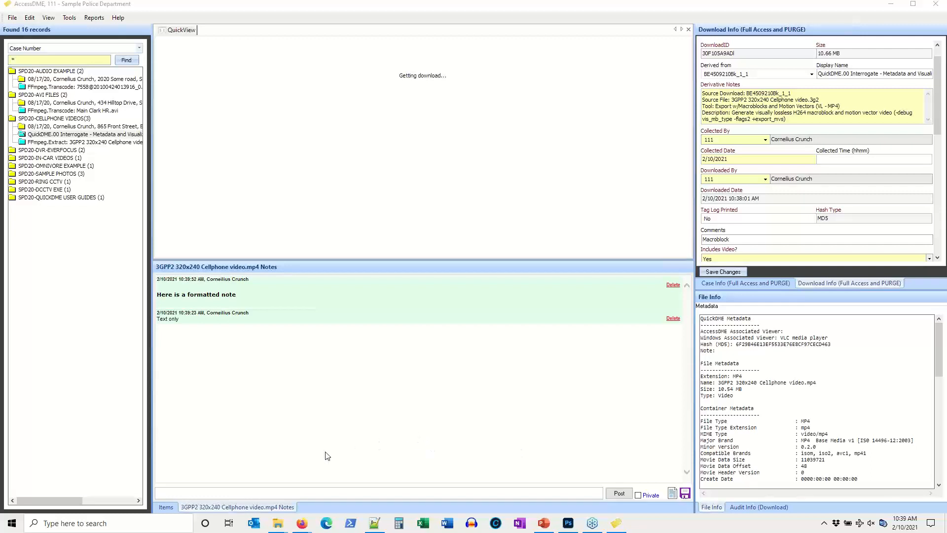
# Play the derivative's 3GPP2 320x240 Cellphone video.mp4 briefly in QuickView, pause it, and copy the current frame to the clipboard
pyautogui.click(290, 509)
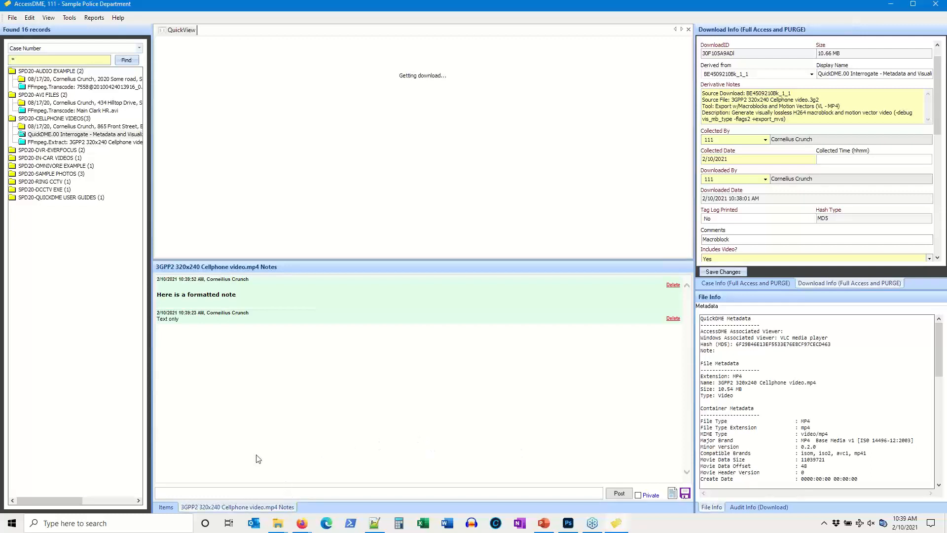
pyautogui.click(65, 134)
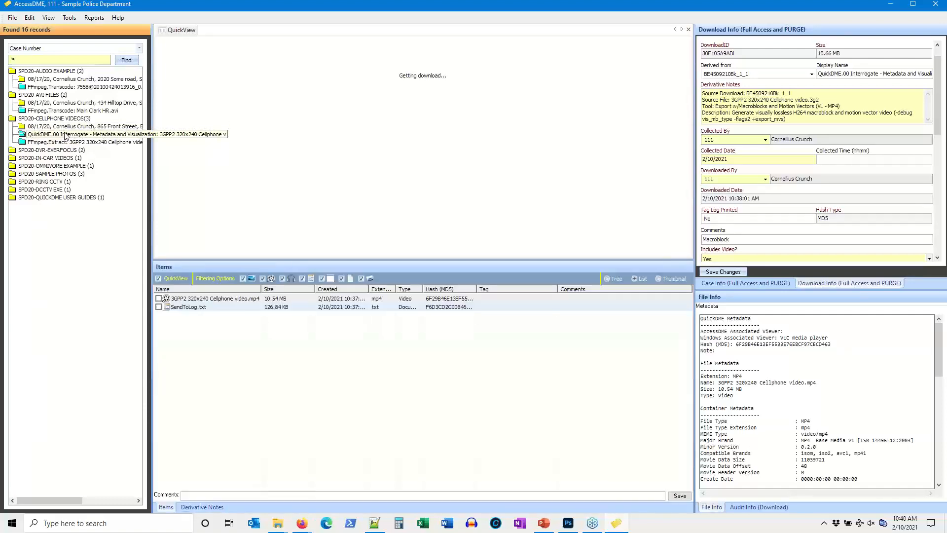
pyautogui.click(198, 298)
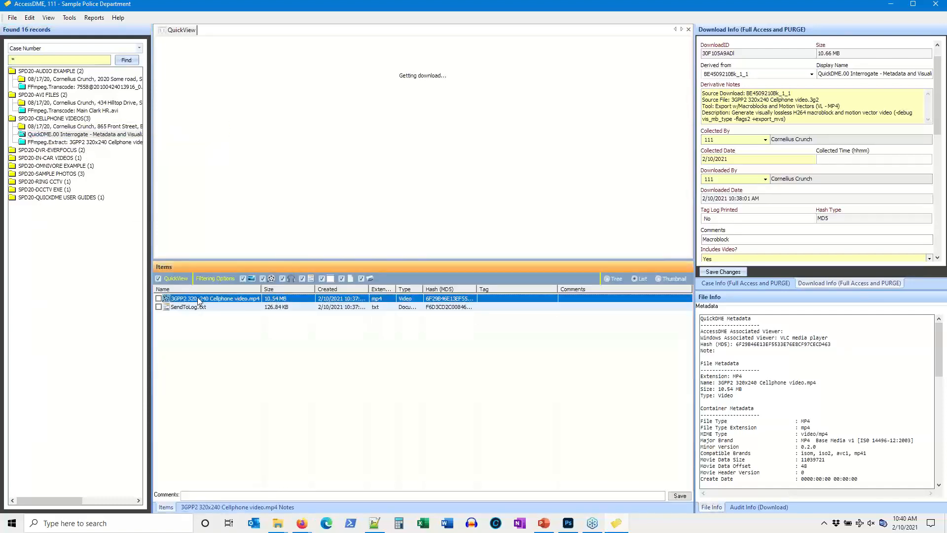
pyautogui.click(191, 309)
pyautogui.click(192, 302)
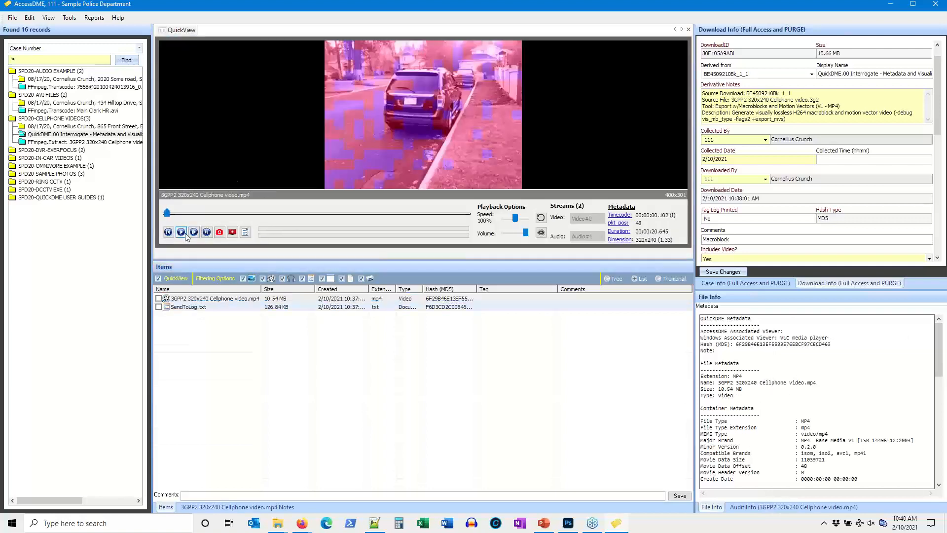
pyautogui.click(183, 233)
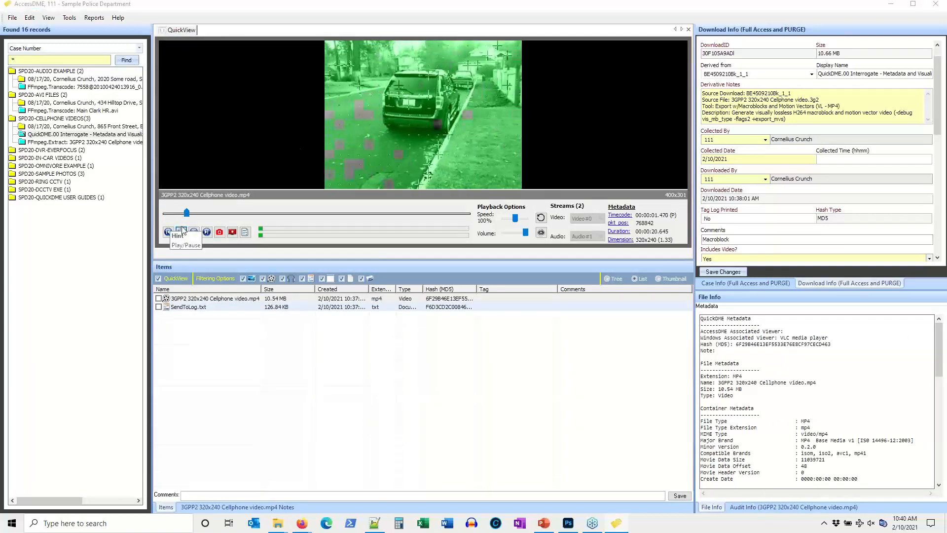
pyautogui.click(183, 230)
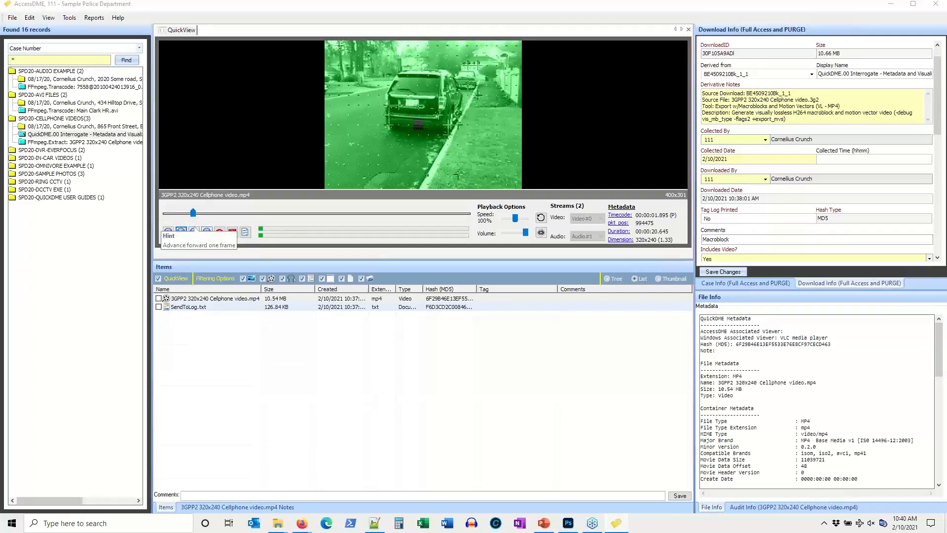
pyautogui.click(219, 232)
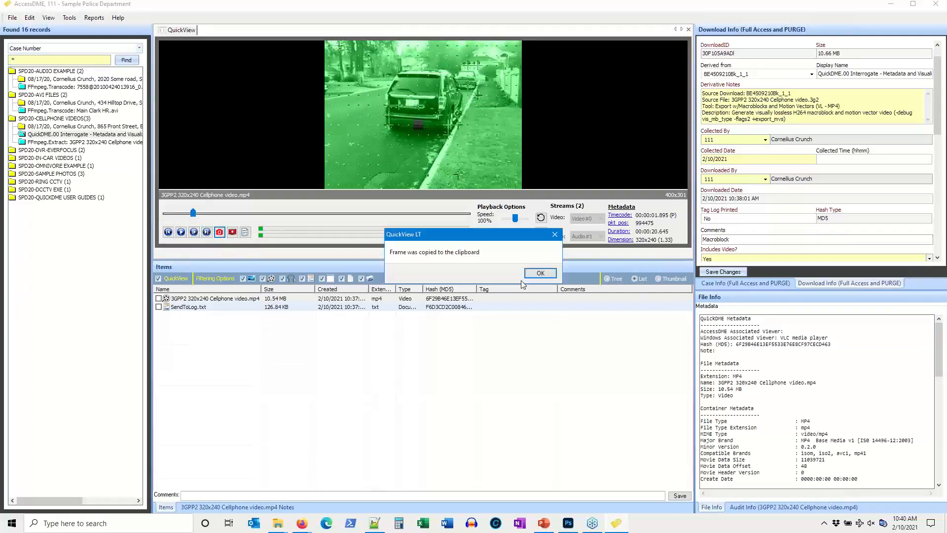
pyautogui.click(540, 273)
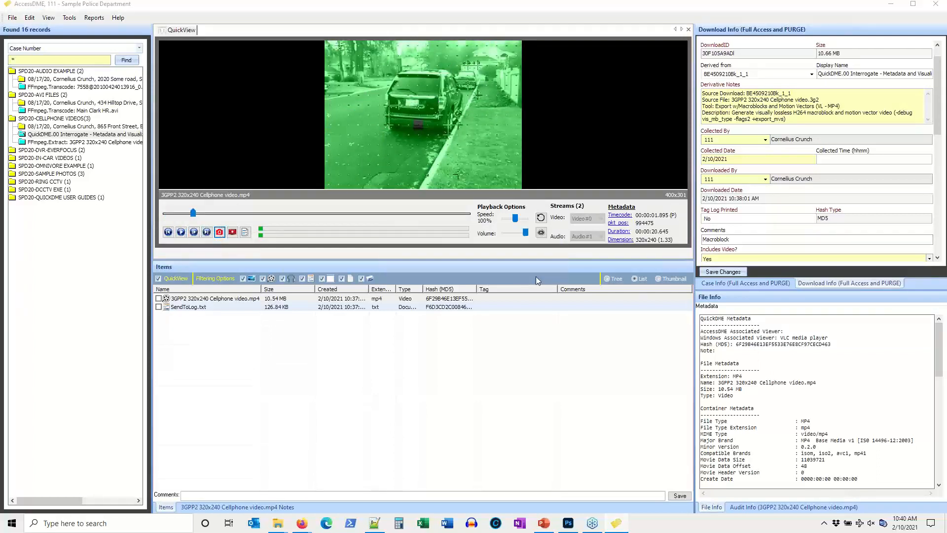
# Post a rich-text note containing the copied video frame on 3GPP2 320x240 Cellphone video.mp4
pyautogui.click(227, 508)
pyautogui.click(675, 494)
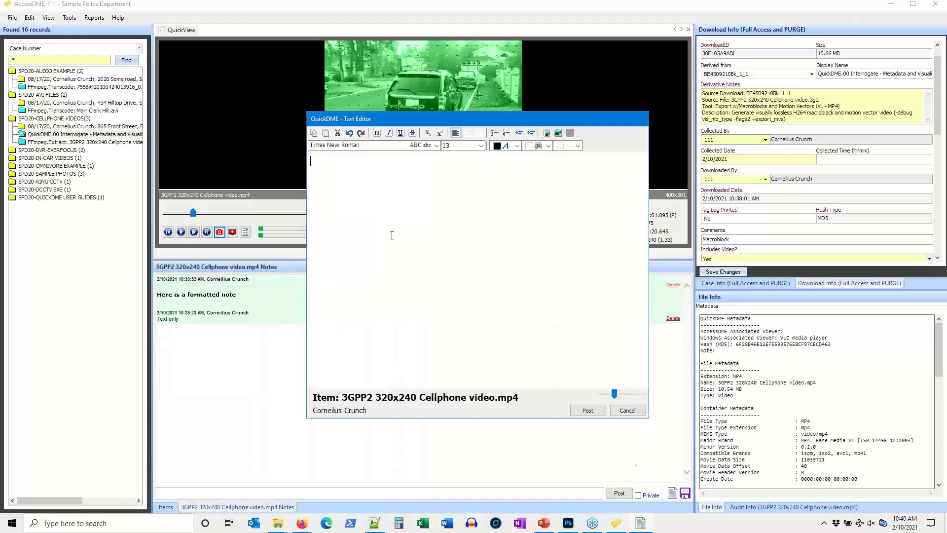
pyautogui.hotkey('ctrl', 'v')
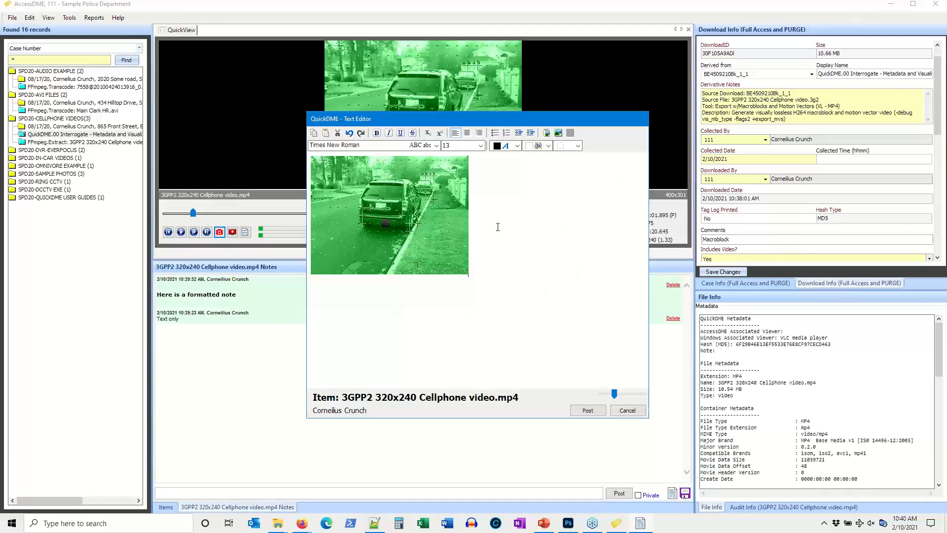
pyautogui.click(587, 410)
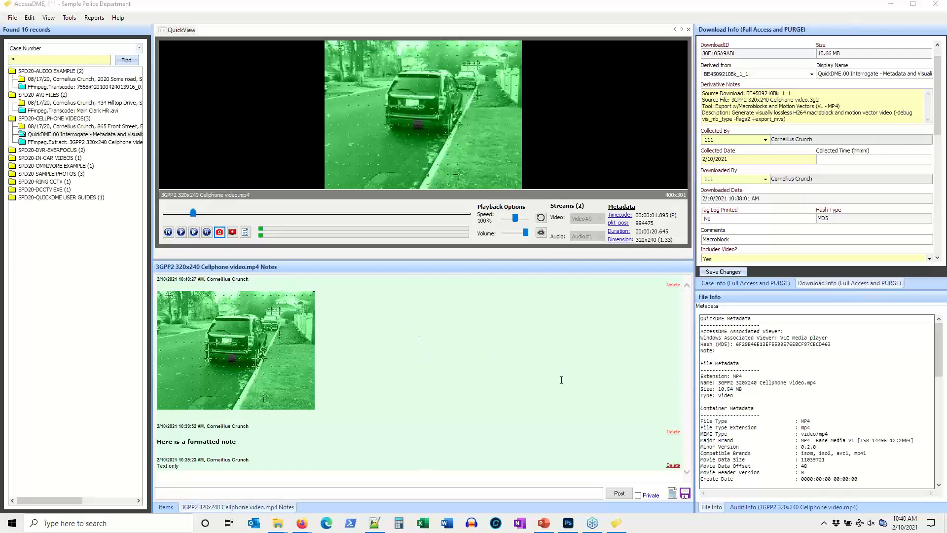
# Save the video item's notes as an Adobe Acrobat PDF in the Exports folder
pyautogui.click(686, 494)
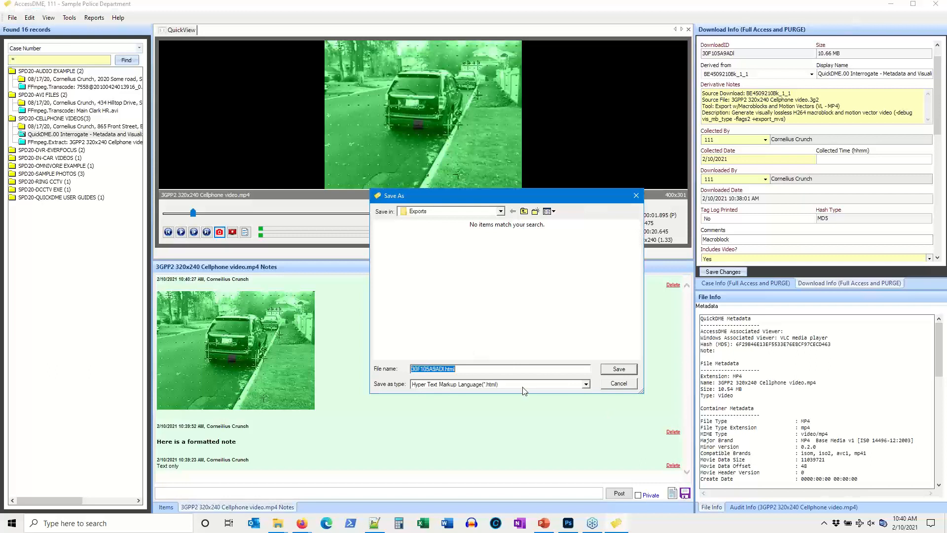
pyautogui.click(522, 387)
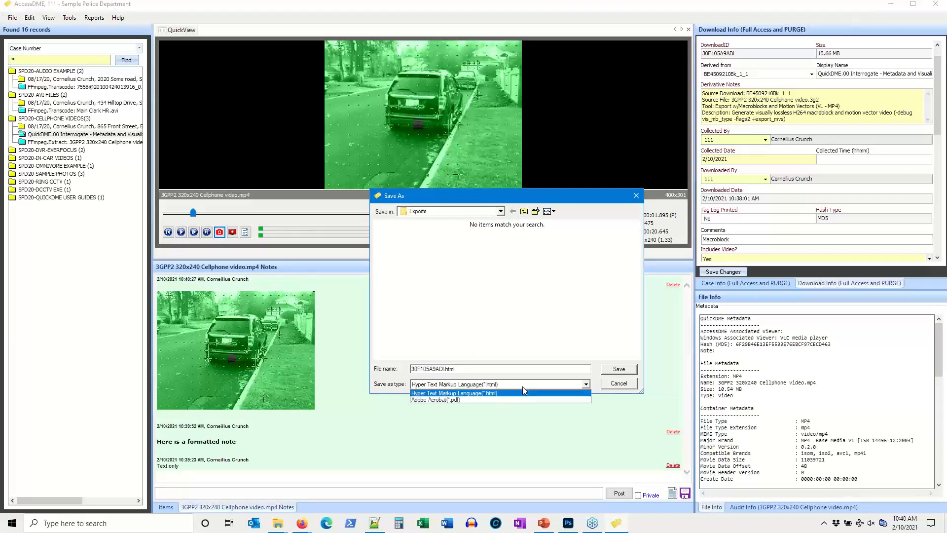
pyautogui.click(491, 401)
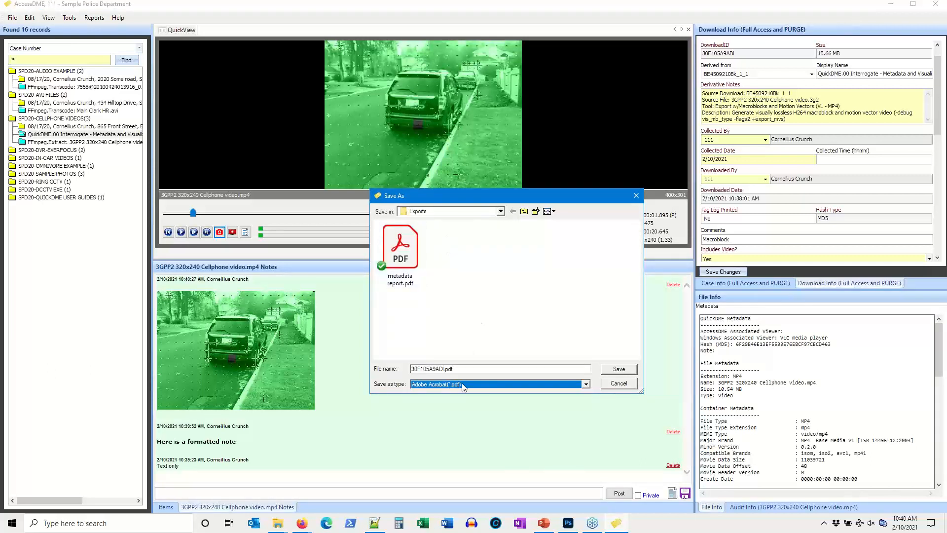
pyautogui.click(616, 370)
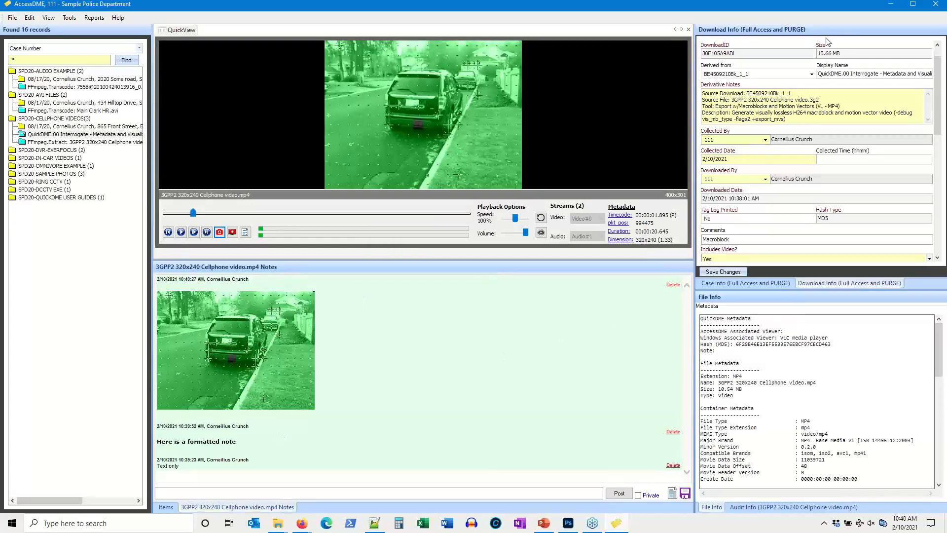
# Open the exported notes PDF from the desktop Exports folder, review it, close it, and return to AccessDME
pyautogui.click(891, 5)
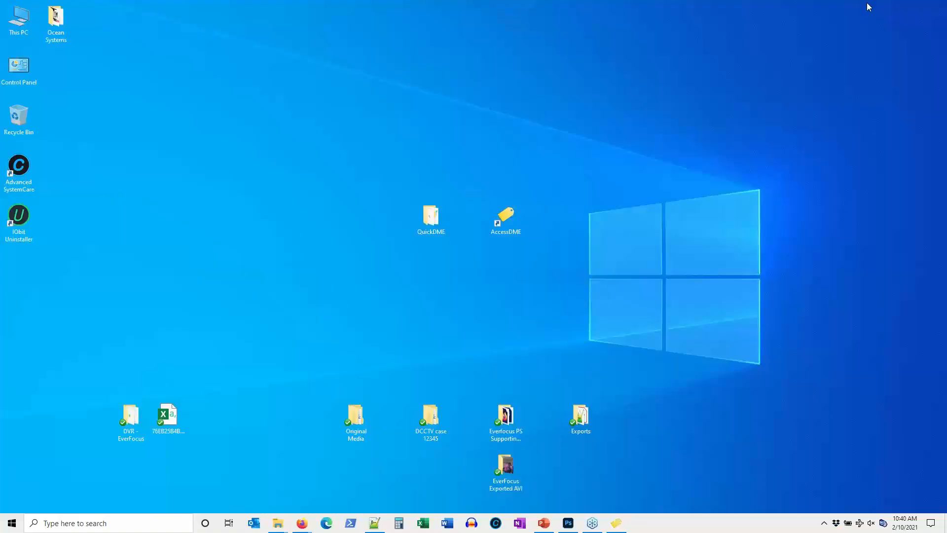
pyautogui.doubleClick(585, 407)
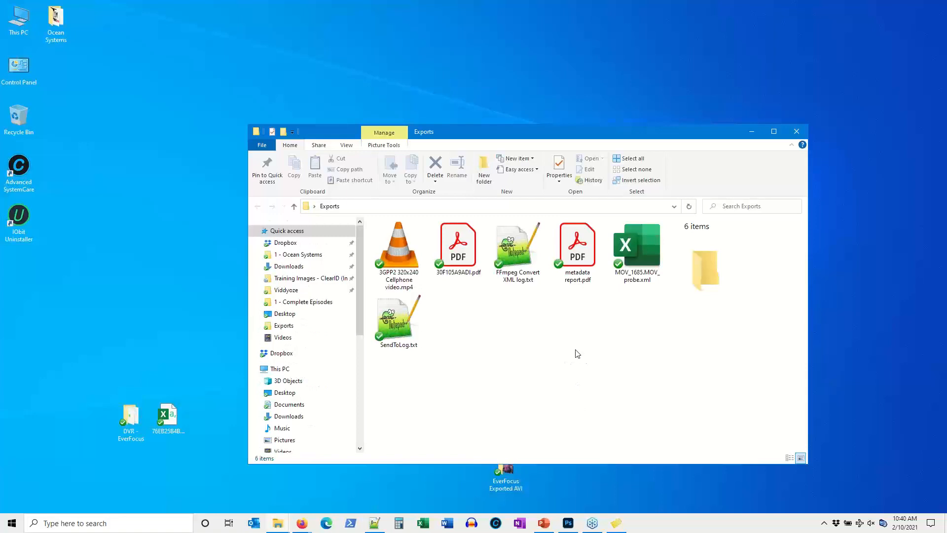
pyautogui.click(474, 241)
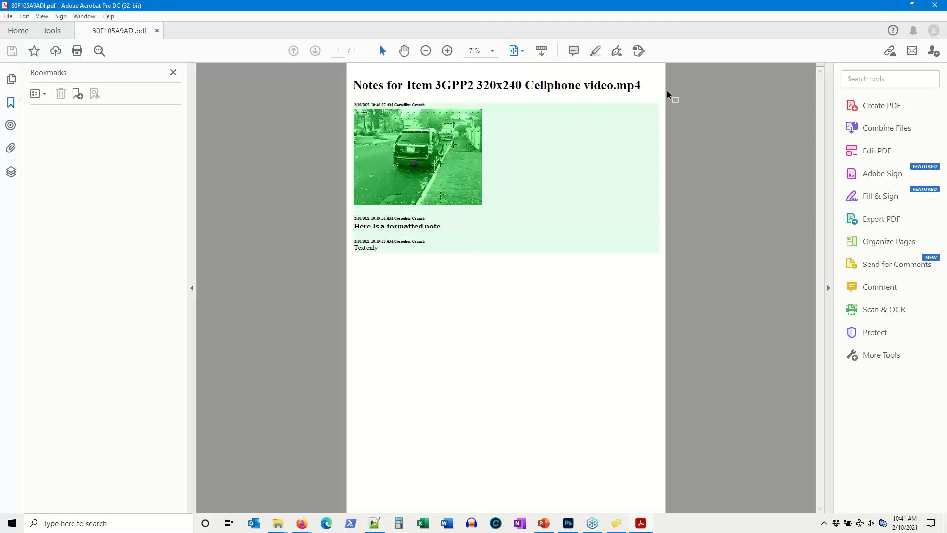
pyautogui.click(934, 6)
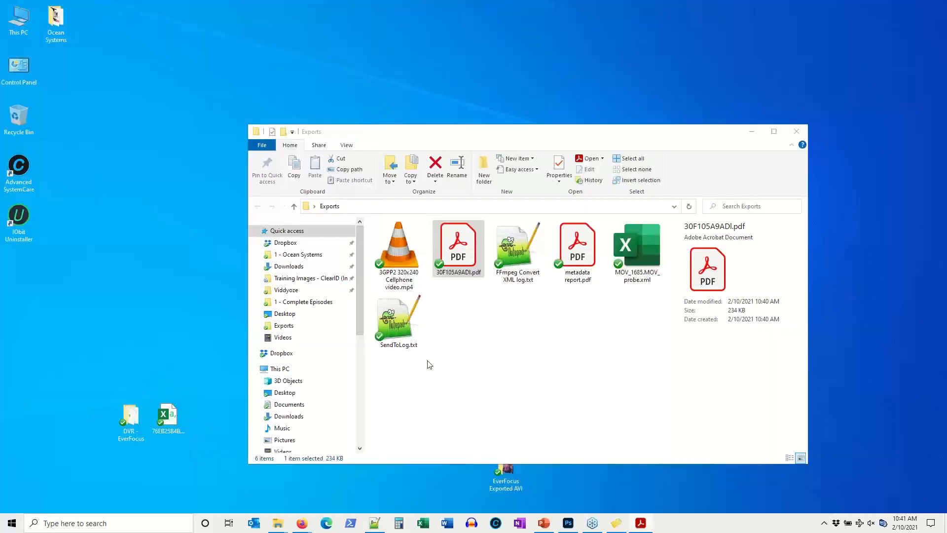
pyautogui.click(620, 524)
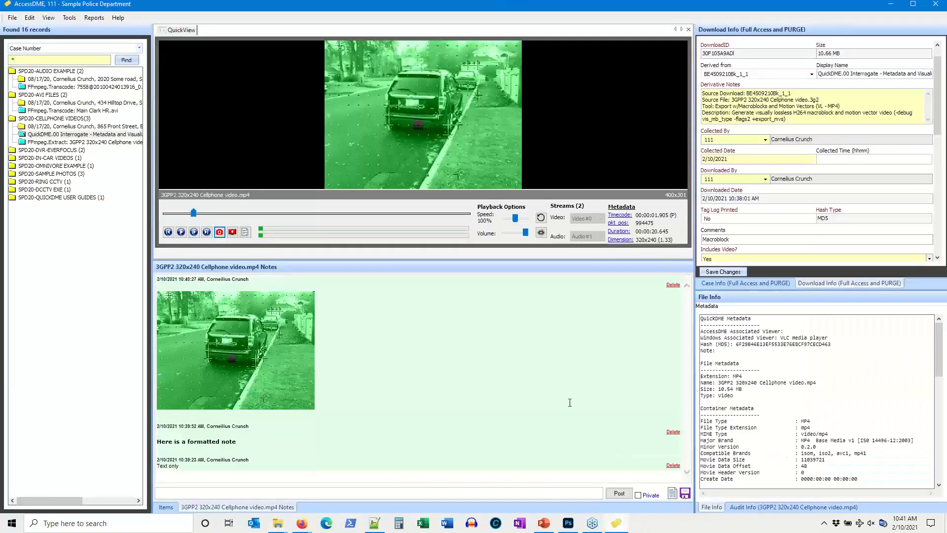
# Open the 08/17/20 download under SPD20-CELLPHONE VIDEOS and preview h264 1080p Cellphone video.mp4 with its metadata
pyautogui.click(113, 128)
pyautogui.click(113, 128)
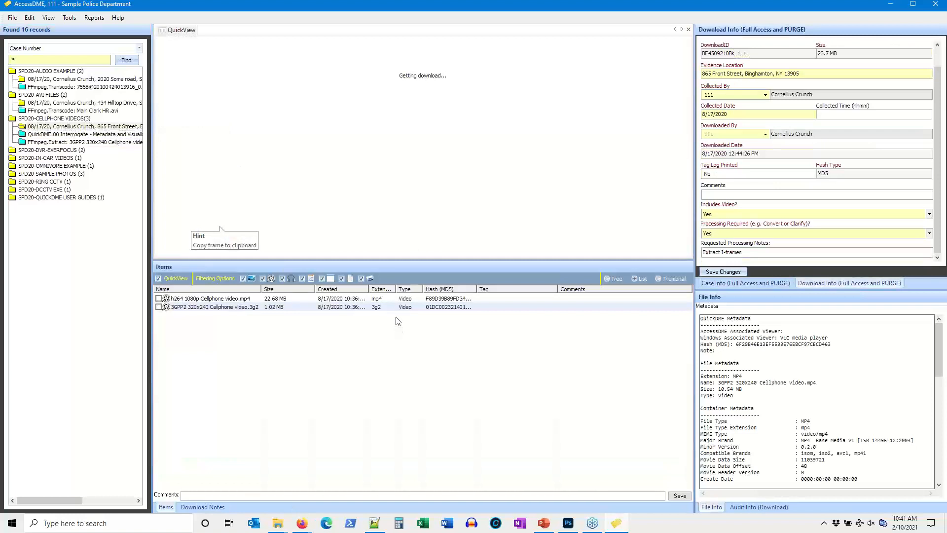
pyautogui.click(586, 299)
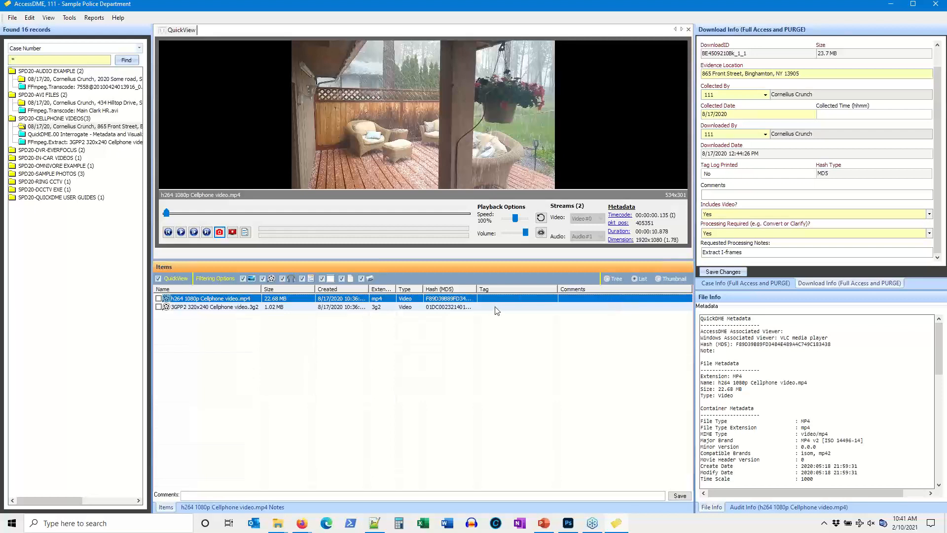
# Preview 20140329_181553.jpg from the SPD20-SAMPLE PHOTOS 08/17/20 download, then download and view it in the Windows default viewer
pyautogui.click(69, 174)
pyautogui.click(73, 183)
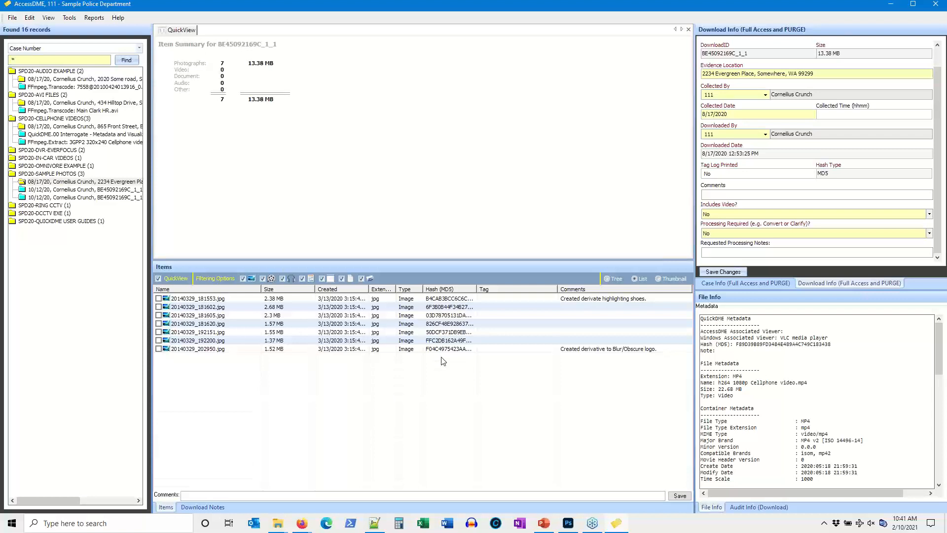
pyautogui.click(211, 300)
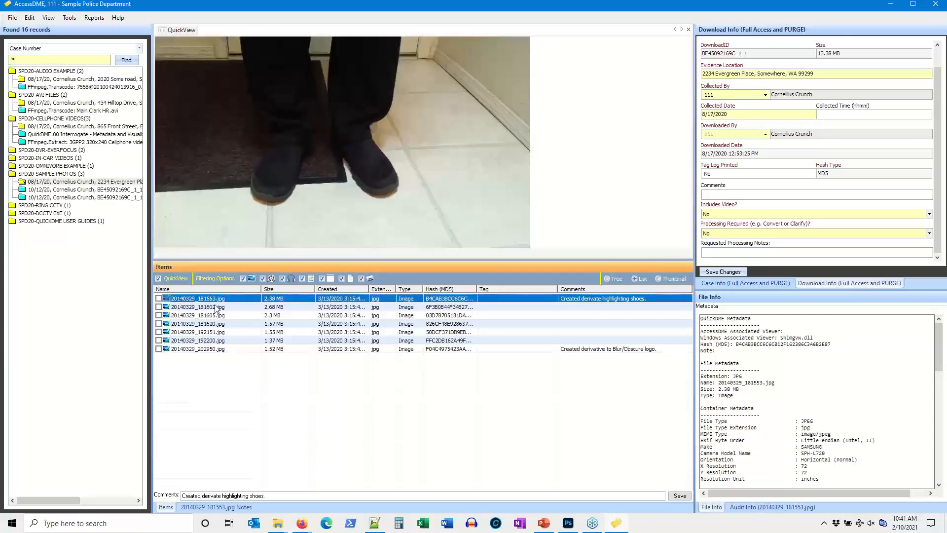
pyautogui.rightClick(215, 299)
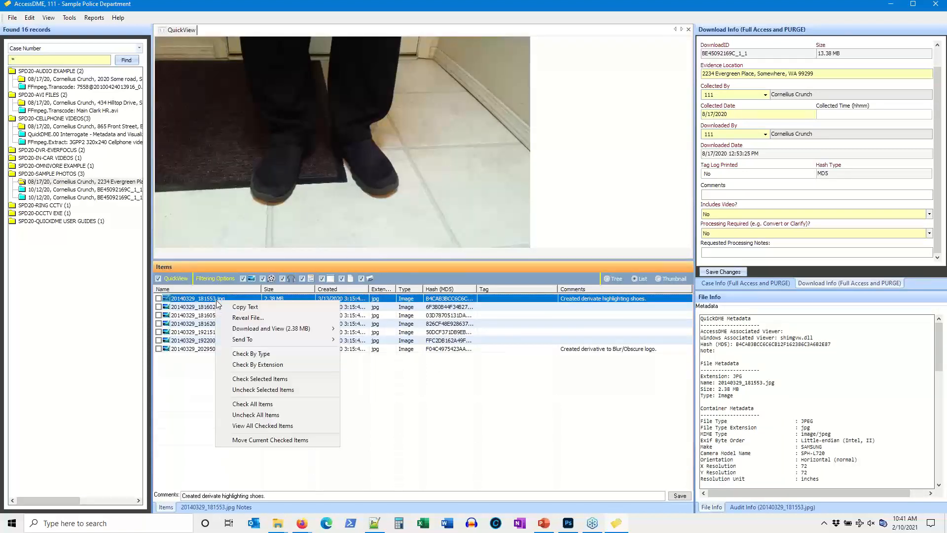
pyautogui.moveTo(243, 330)
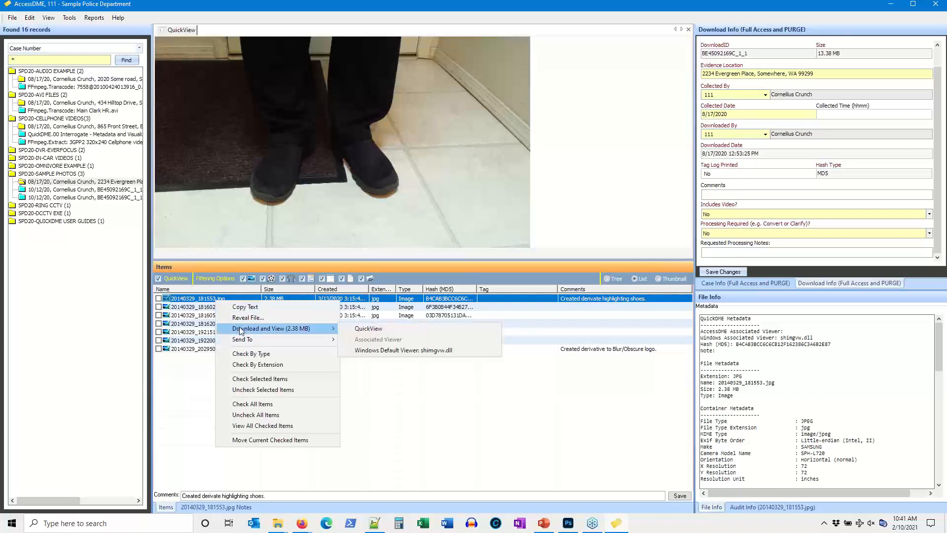
pyautogui.click(374, 350)
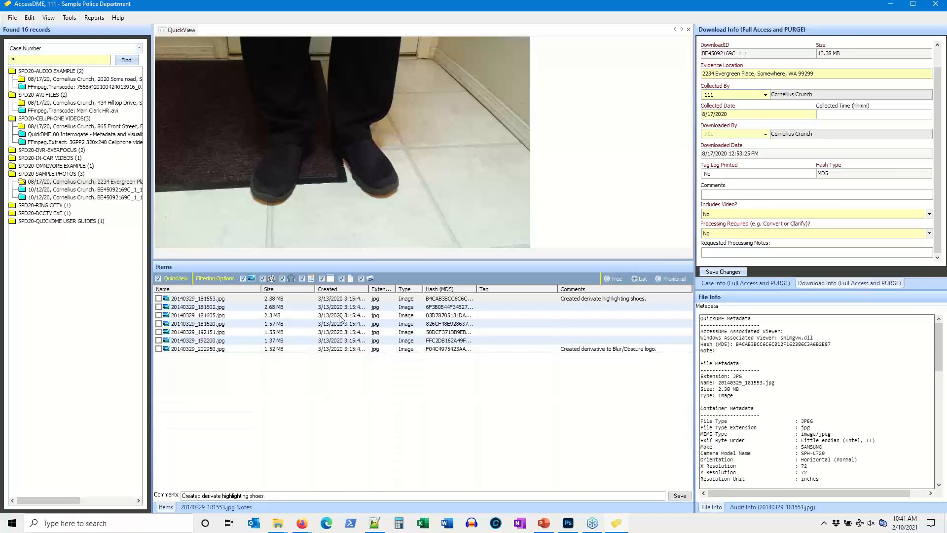
# Download h264 1080p Cellphone video.mp4 from the SPD20-CELLPHONE VIDEOS 08/17/20 download, view it in VLC media player, decline the update and close the player
pyautogui.click(88, 130)
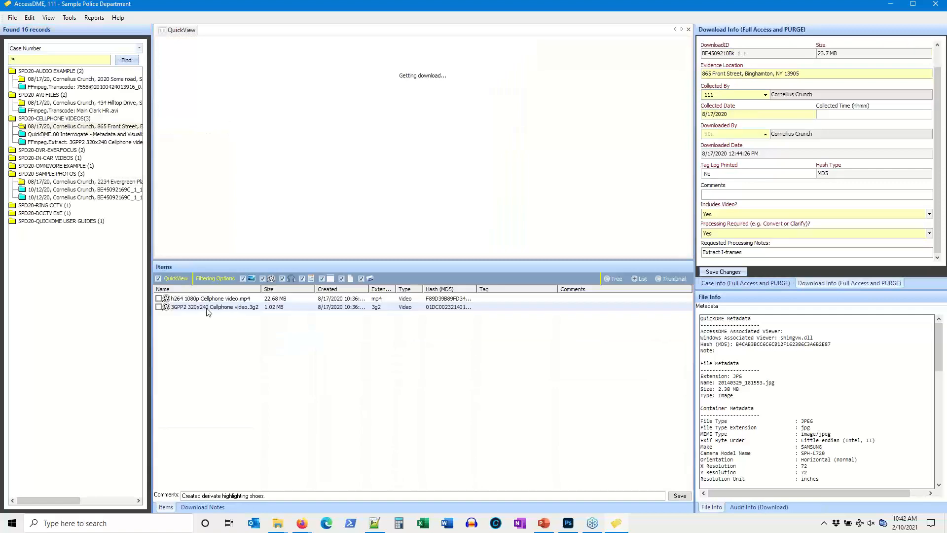
pyautogui.rightClick(207, 307)
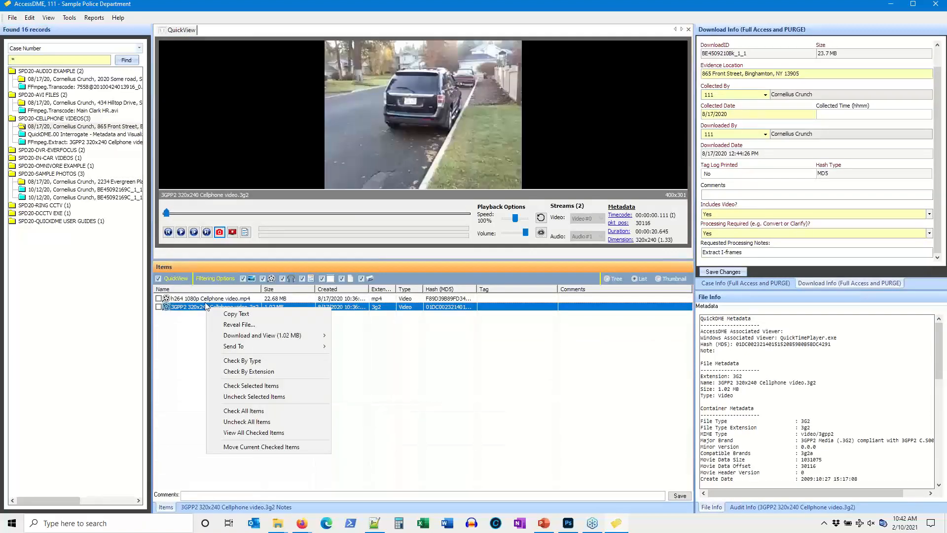
pyautogui.click(206, 299)
pyautogui.rightClick(206, 300)
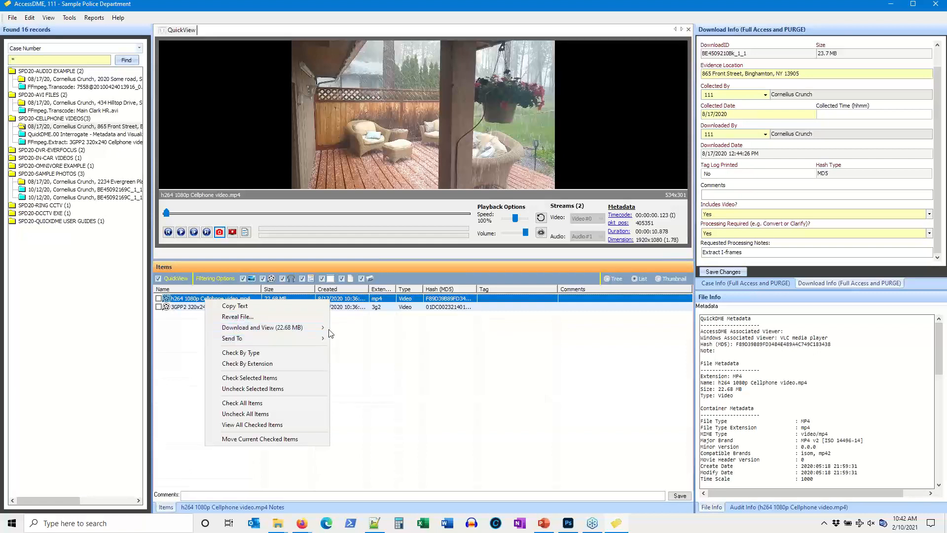
pyautogui.moveTo(316, 328)
pyautogui.click(358, 348)
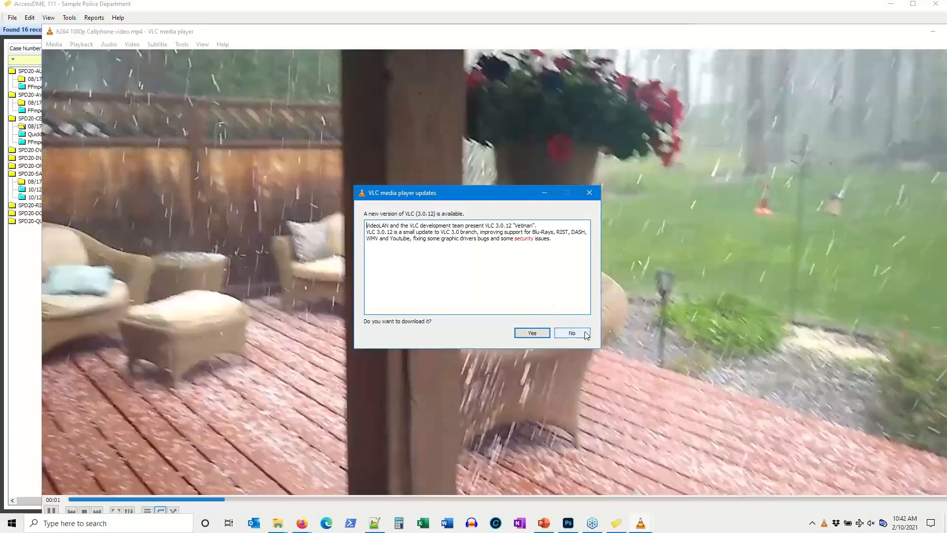
pyautogui.click(585, 334)
pyautogui.hotkey('alt', 'F4')
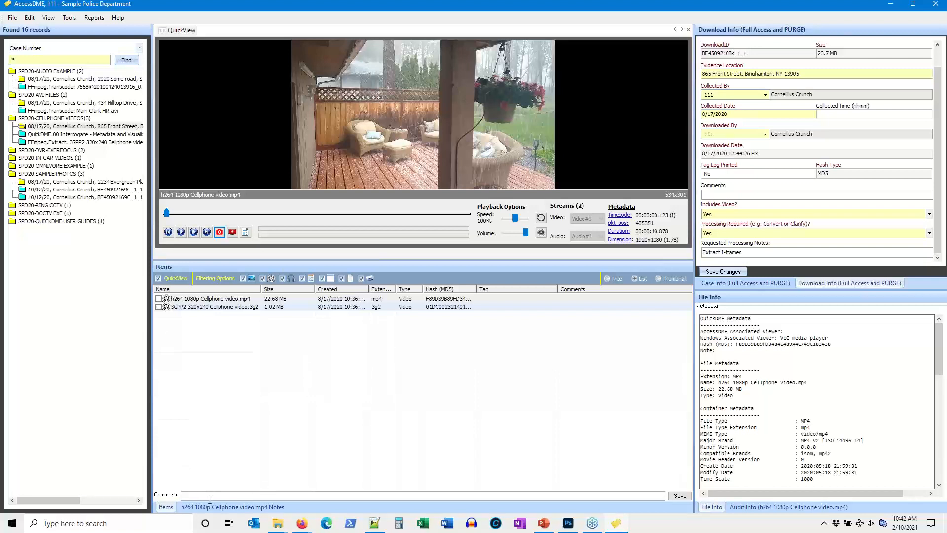
# Review the notes and audit history of h264 1080p Cellphone video.mp4 and the audit history of the SPD20-SAMPLE PHOTOS 08/17/20 download
pyautogui.click(222, 508)
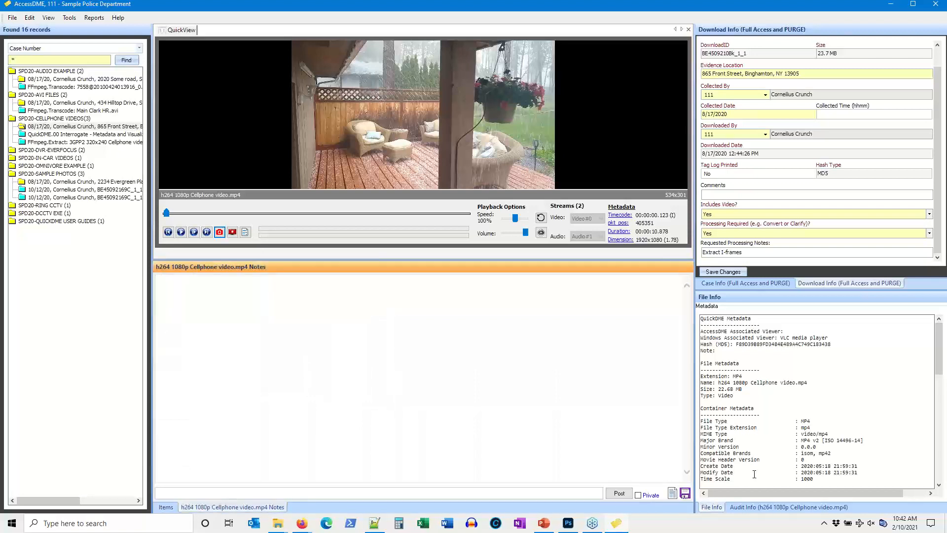
pyautogui.click(774, 508)
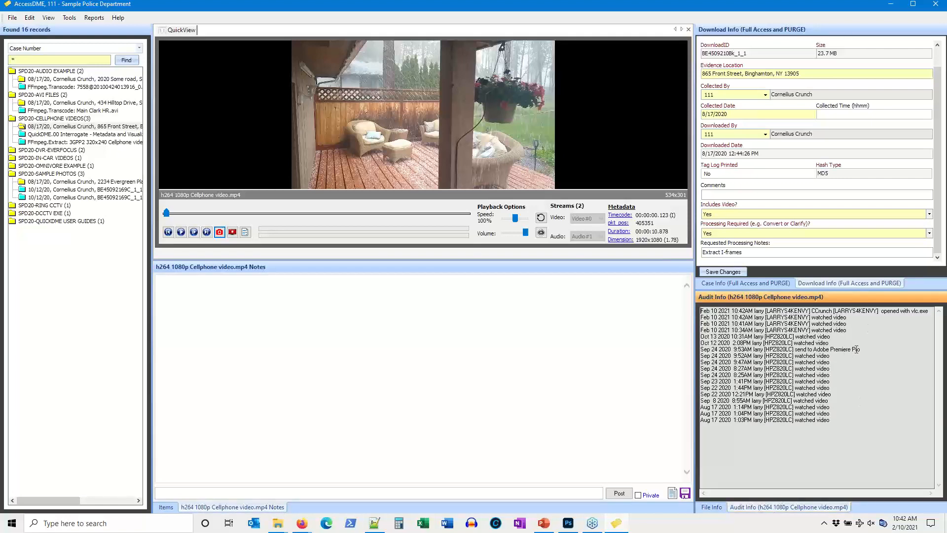
pyautogui.click(101, 185)
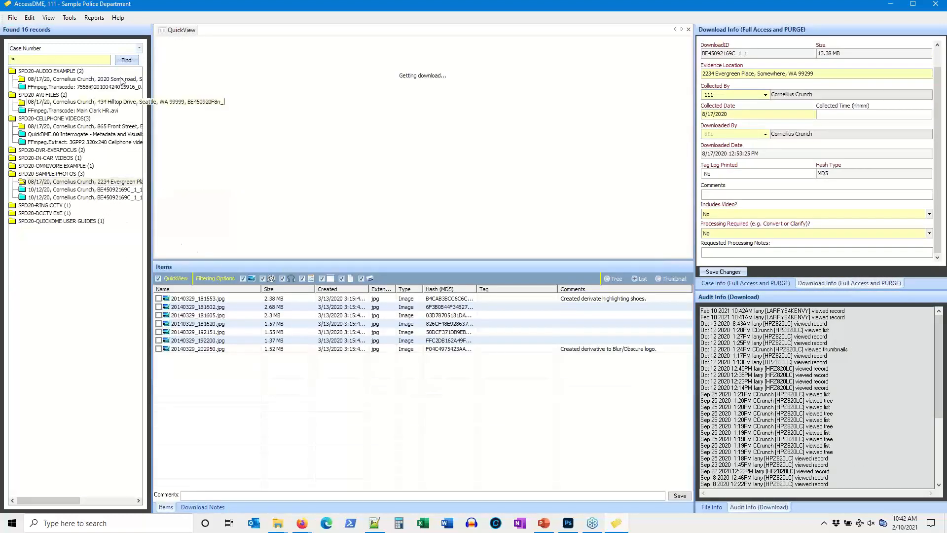
pyautogui.click(75, 21)
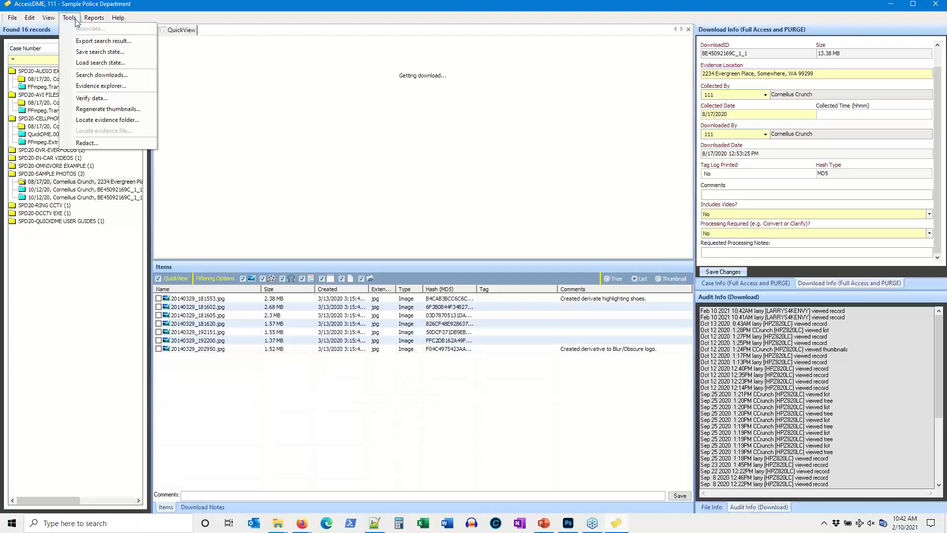
pyautogui.click(75, 20)
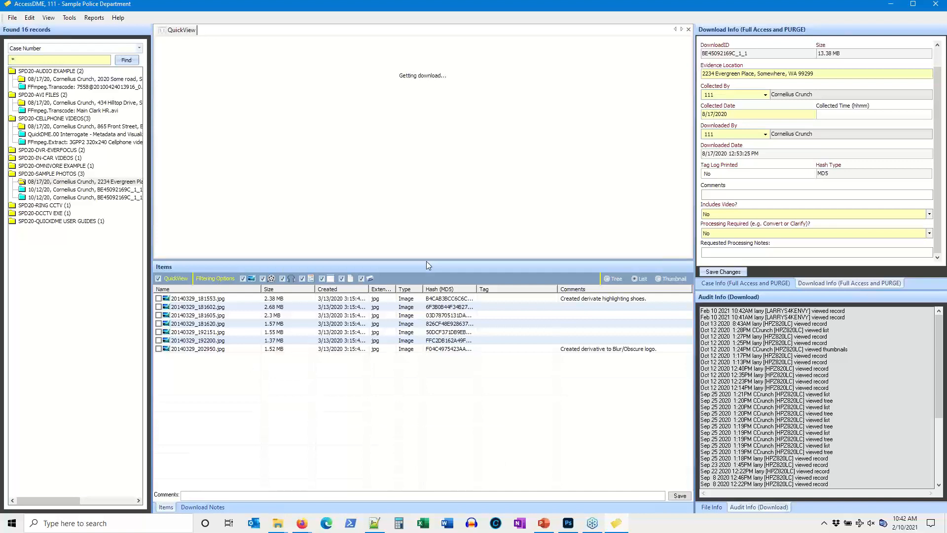
# Post the private note "Here is a private" to the download notes of the SPD20-SAMPLE PHOTOS 08/17/20 download
pyautogui.click(65, 181)
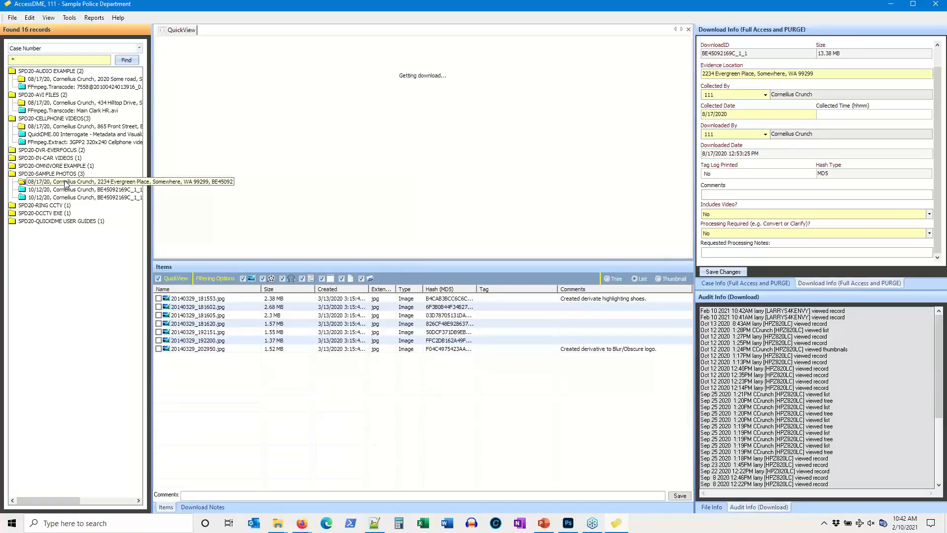
pyautogui.click(199, 507)
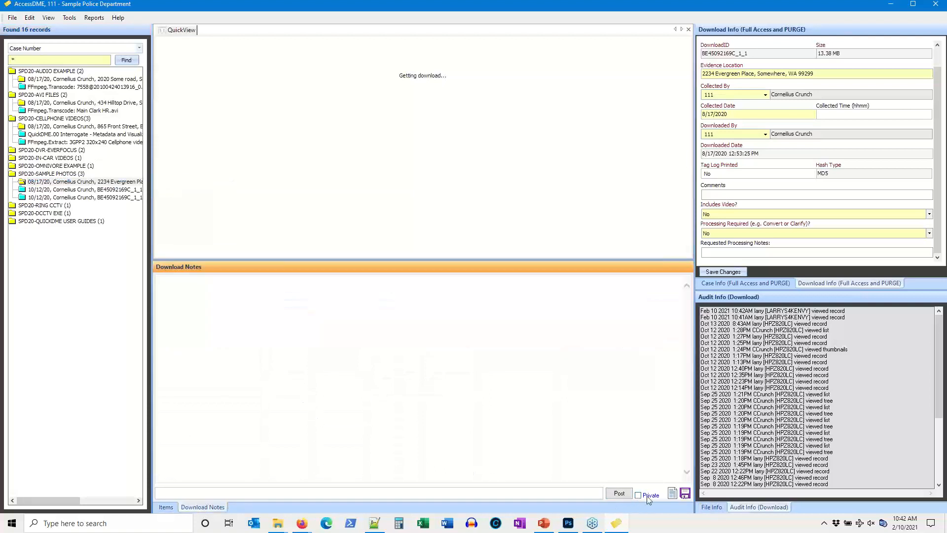
pyautogui.click(578, 493)
pyautogui.write('Here is a private')
pyautogui.click(649, 495)
pyautogui.click(619, 493)
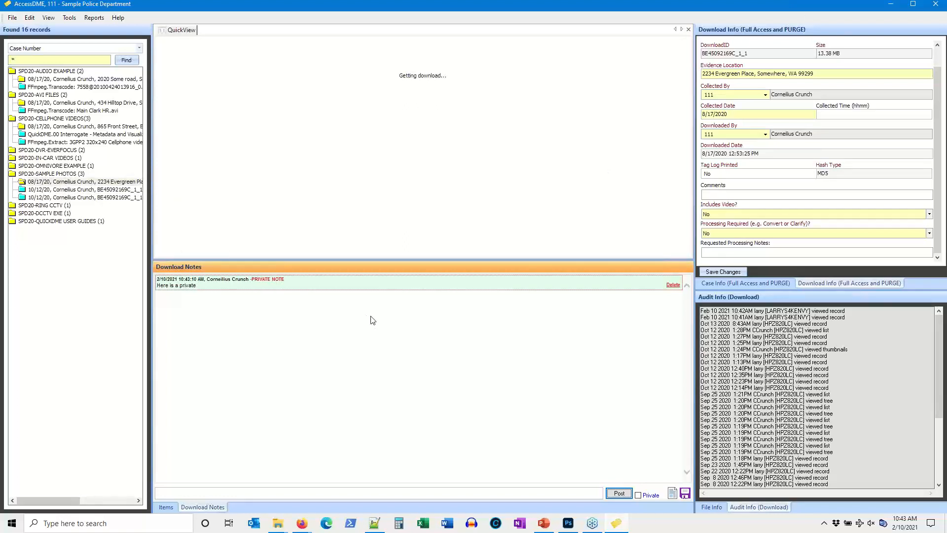
# Close AccessDME, minimize the Exports folder, and relaunch AccessDME from the desktop, logging in with a different personnel ID
pyautogui.click(96, 185)
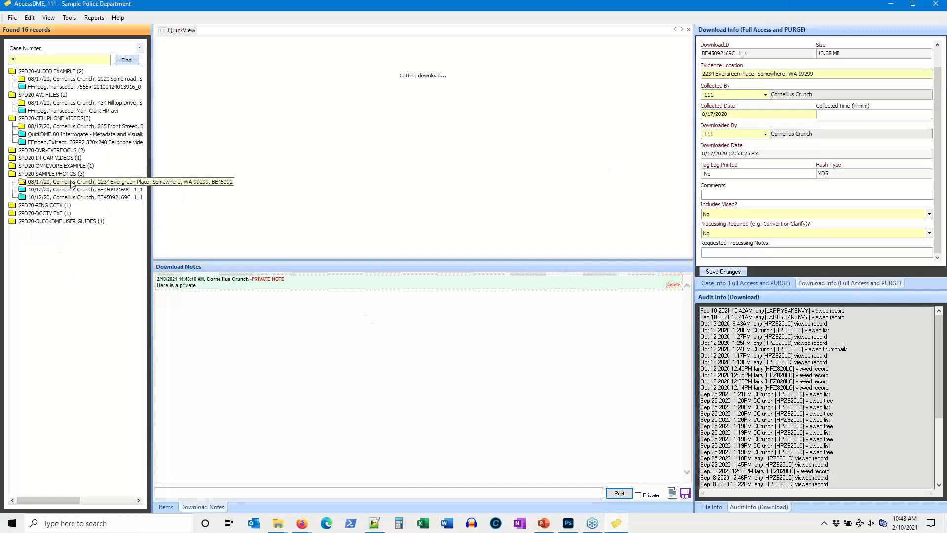
pyautogui.click(944, 6)
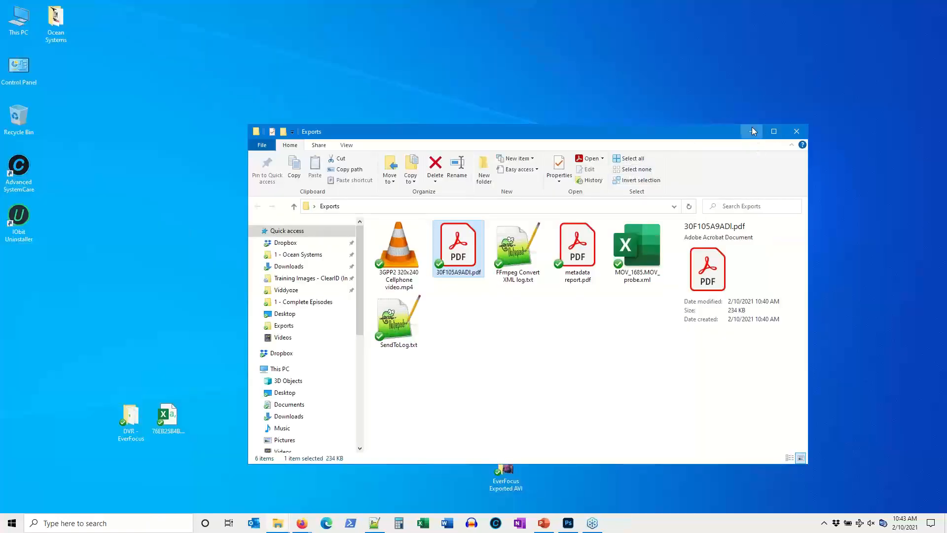
pyautogui.click(754, 127)
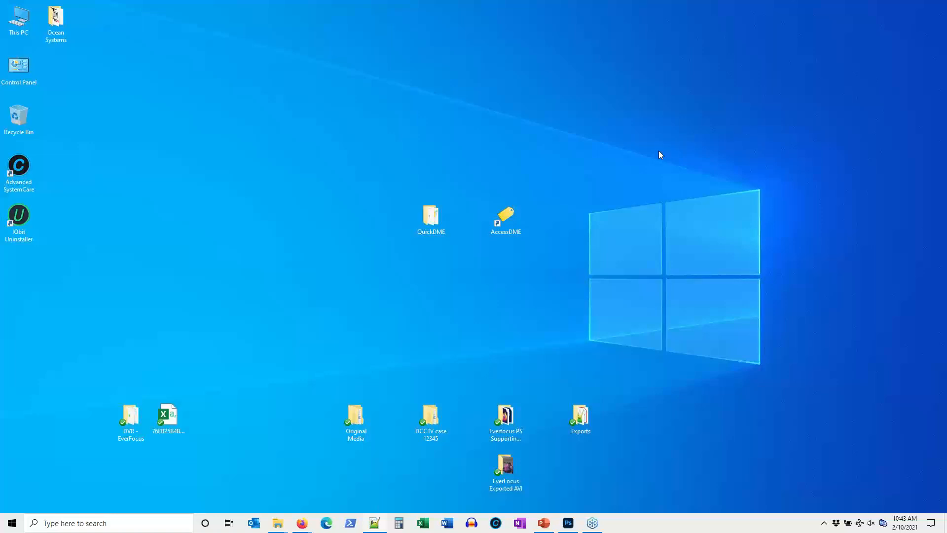
pyautogui.doubleClick(508, 216)
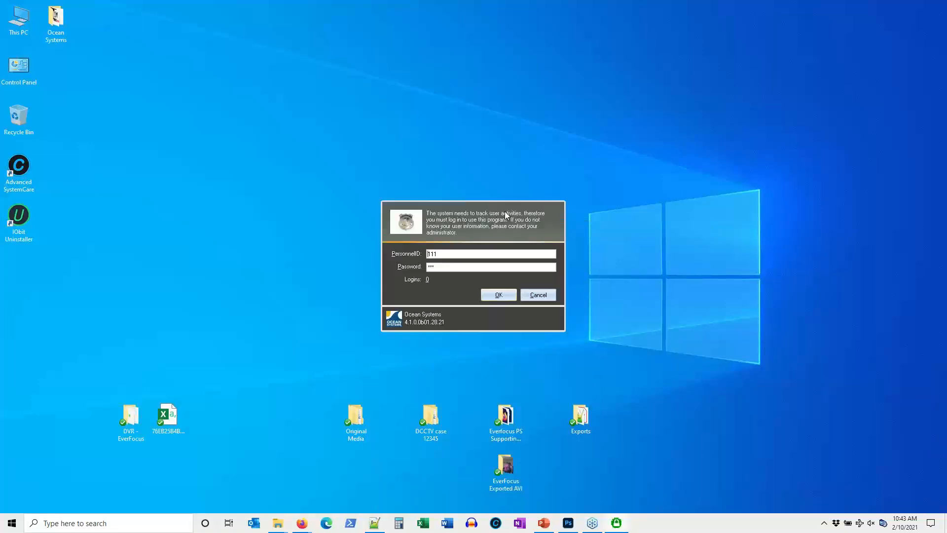
pyautogui.moveTo(447, 254); pyautogui.dragTo(403, 257)
pyautogui.write('222')
pyautogui.click(497, 295)
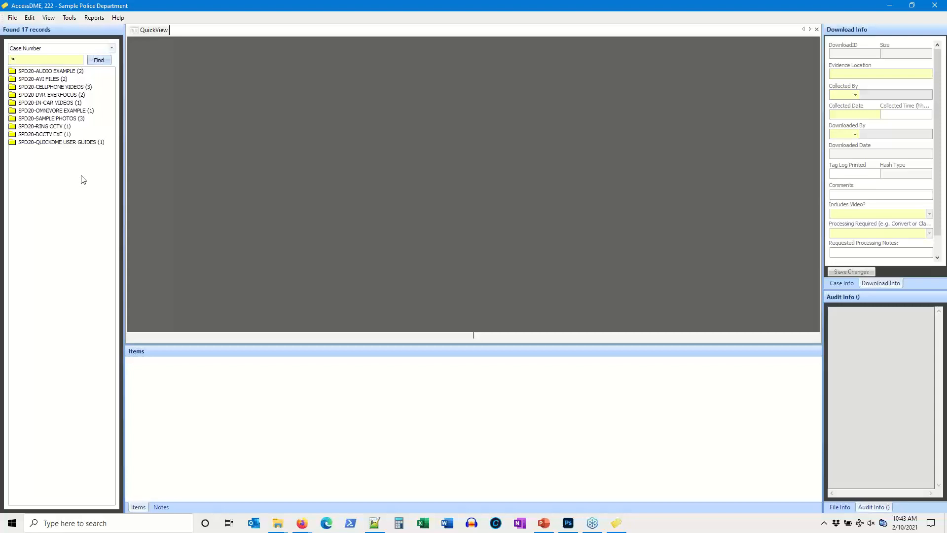
# Check the download notes of the SPD20-SAMPLE PHOTOS 08/17/20 download for the other account's private note
pyautogui.click(55, 119)
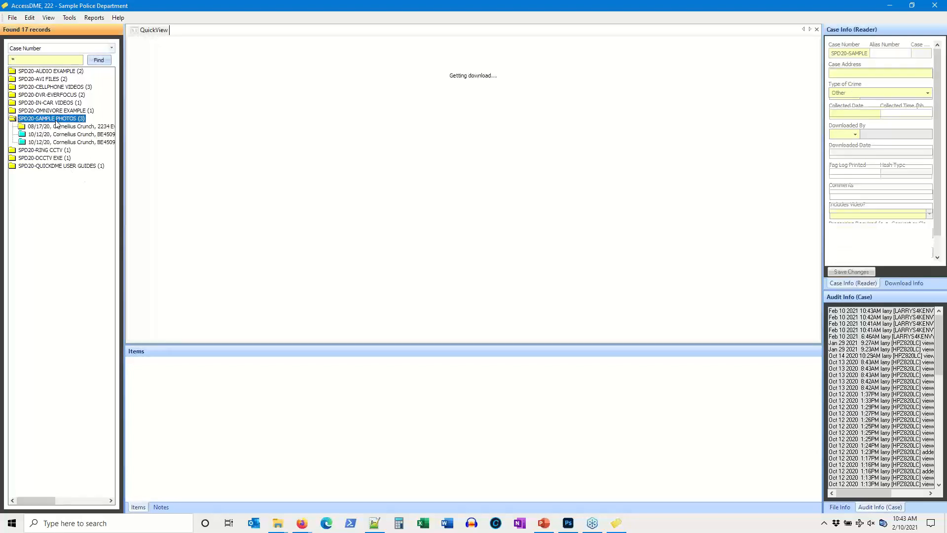
pyautogui.click(57, 126)
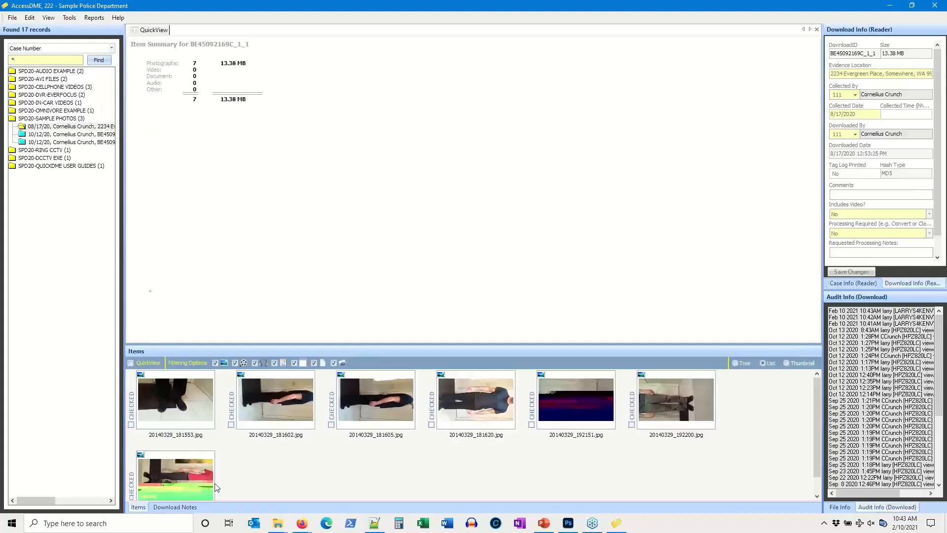
pyautogui.click(192, 508)
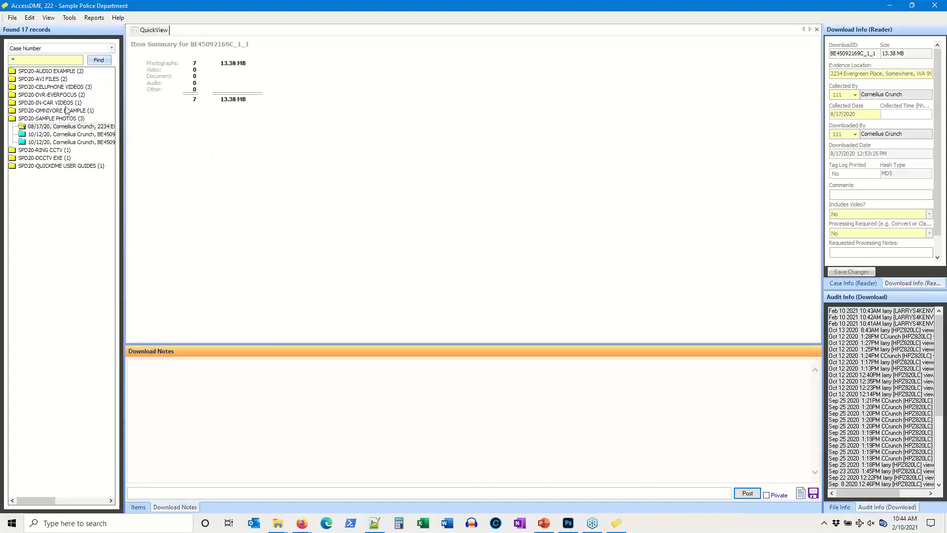
# Edit the tags of the SPD20-SAMPLE PHOTOS 08/17/20 download, marking 20140329_181553.jpg as sensitive with the text "This is a sensitive item", and save the changes
pyautogui.click(73, 126)
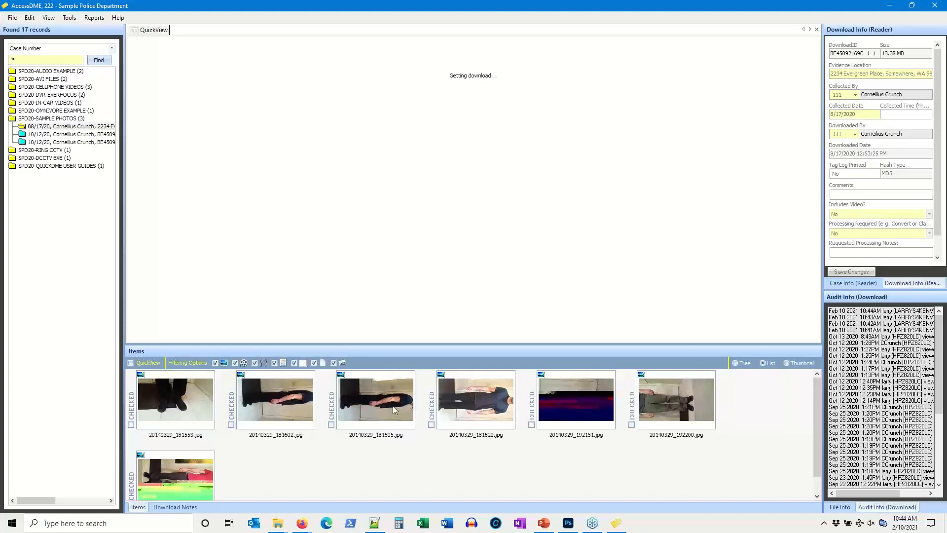
pyautogui.click(67, 20)
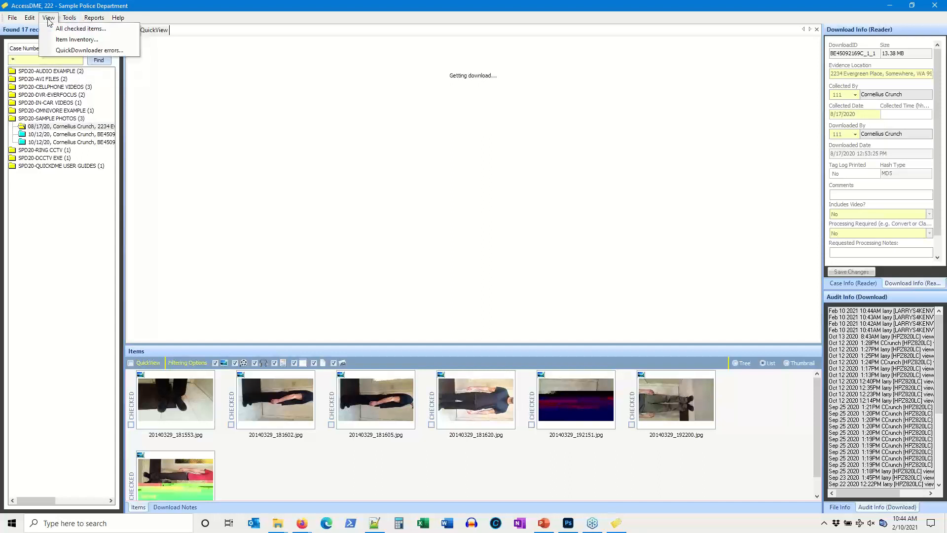
pyautogui.moveTo(34, 22)
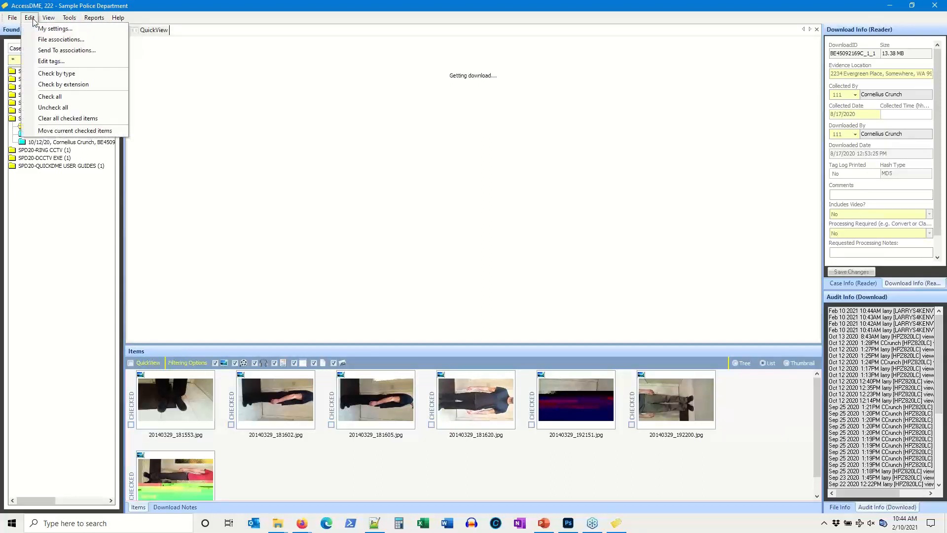
pyautogui.click(50, 62)
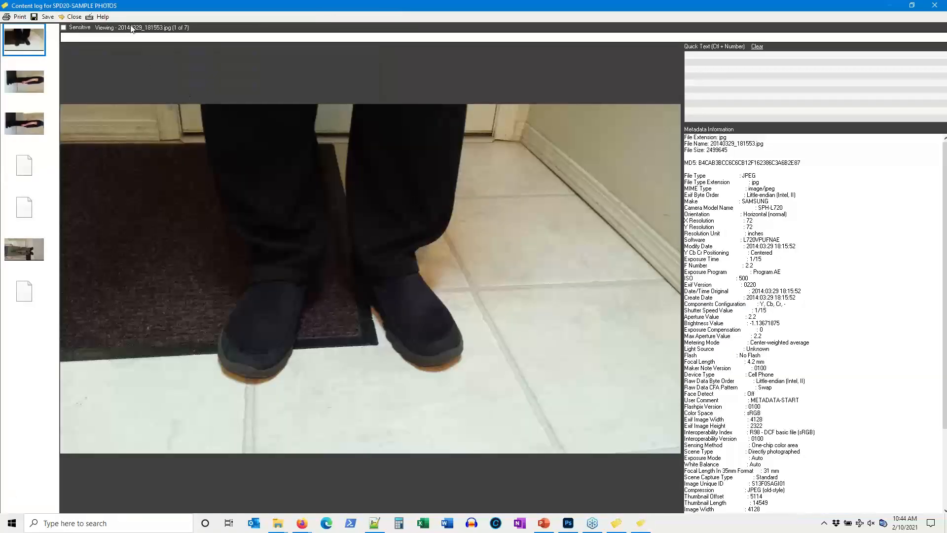
pyautogui.click(64, 28)
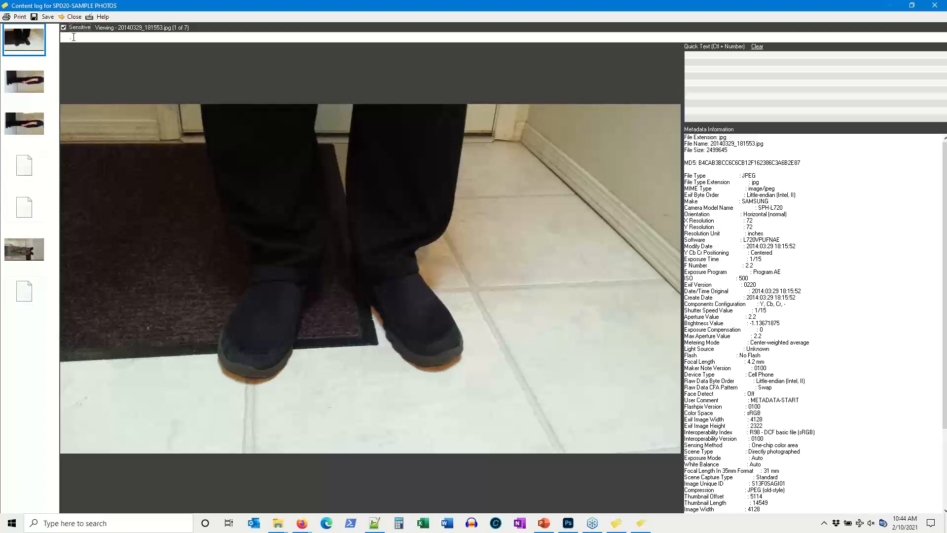
pyautogui.click(75, 41)
pyautogui.write('This is a se')
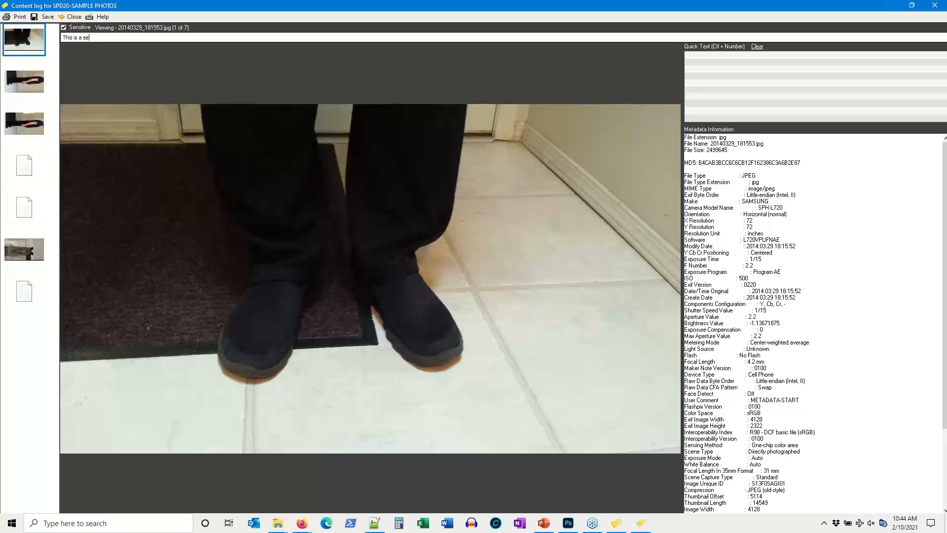
pyautogui.write('nsitive item')
pyautogui.click(72, 17)
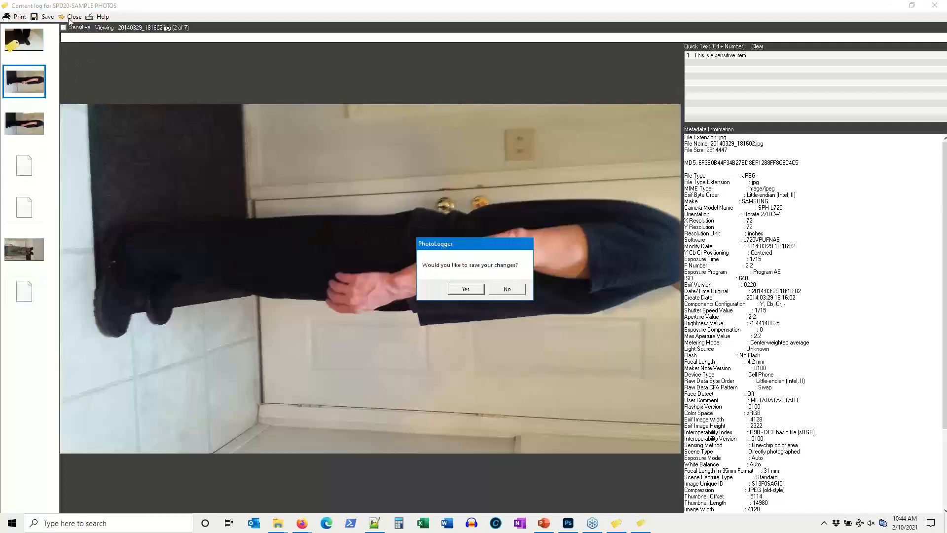
pyautogui.click(477, 288)
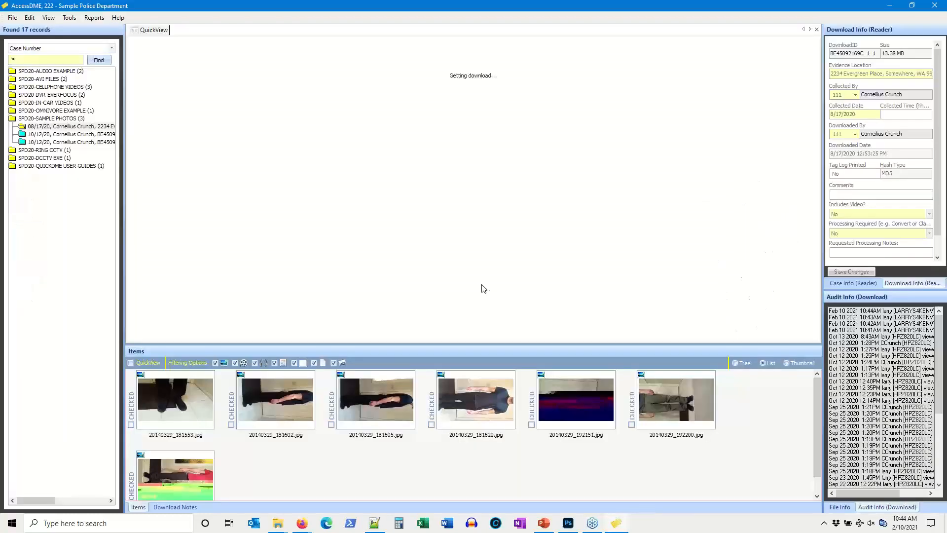
# Rerun the case search, reopen the SPD20-SAMPLE PHOTOS 08/17/20 download to check the sensitive item's thumbnail, and close AccessDME
pyautogui.click(103, 60)
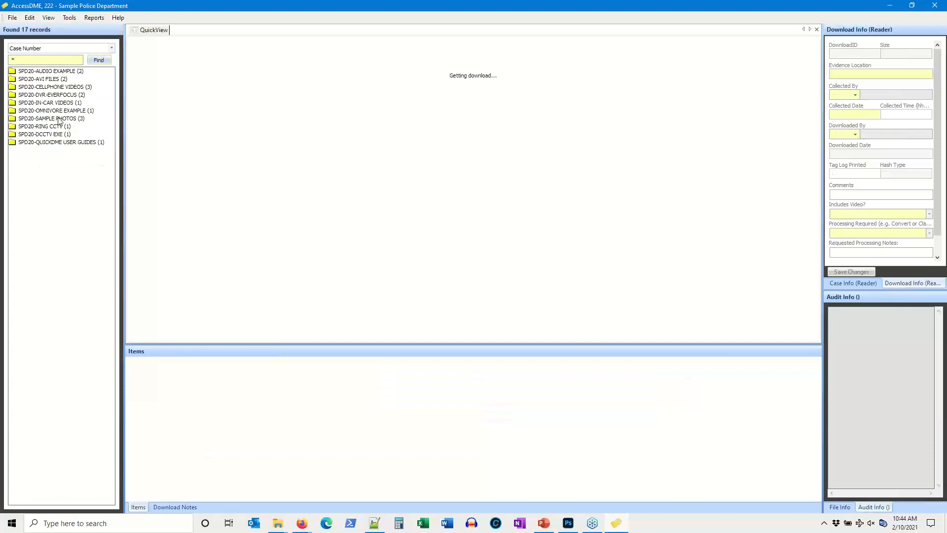
pyautogui.click(68, 120)
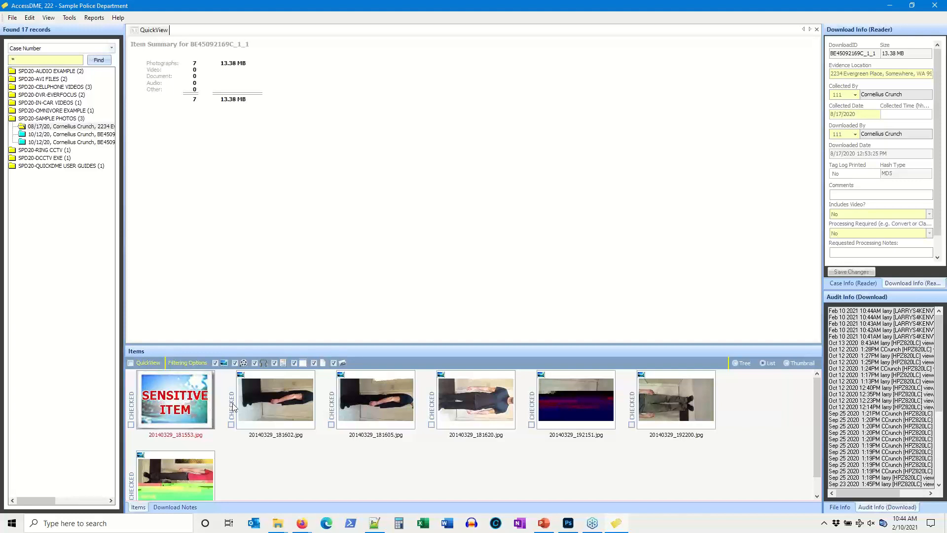
pyautogui.click(934, 6)
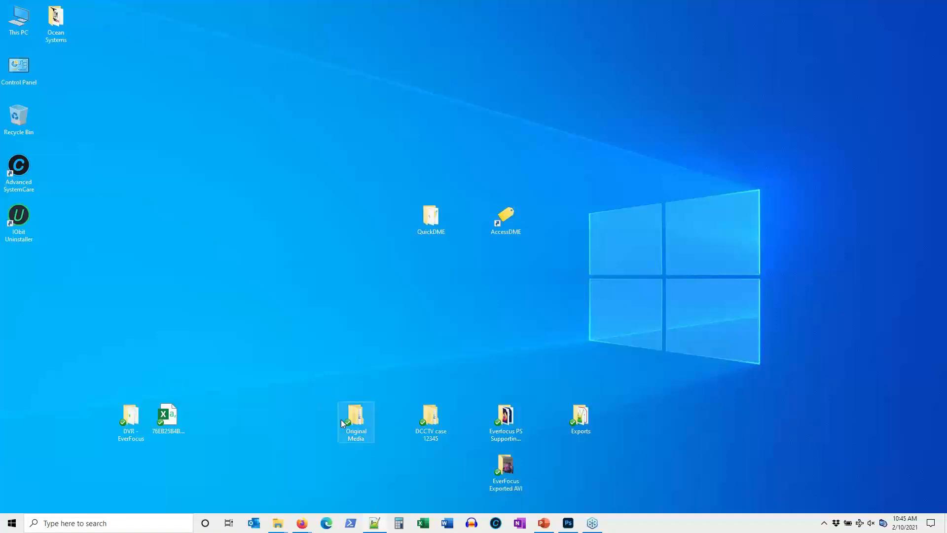
# Open the Original Media folder and ingest its SWANN DCCTV folder with QuickDownloader as a single case download
pyautogui.doubleClick(354, 423)
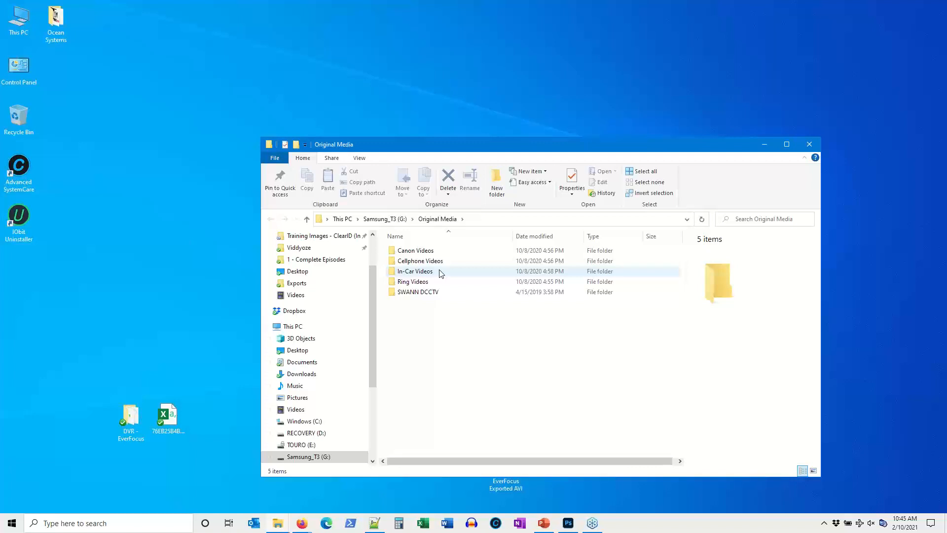
pyautogui.rightClick(443, 295)
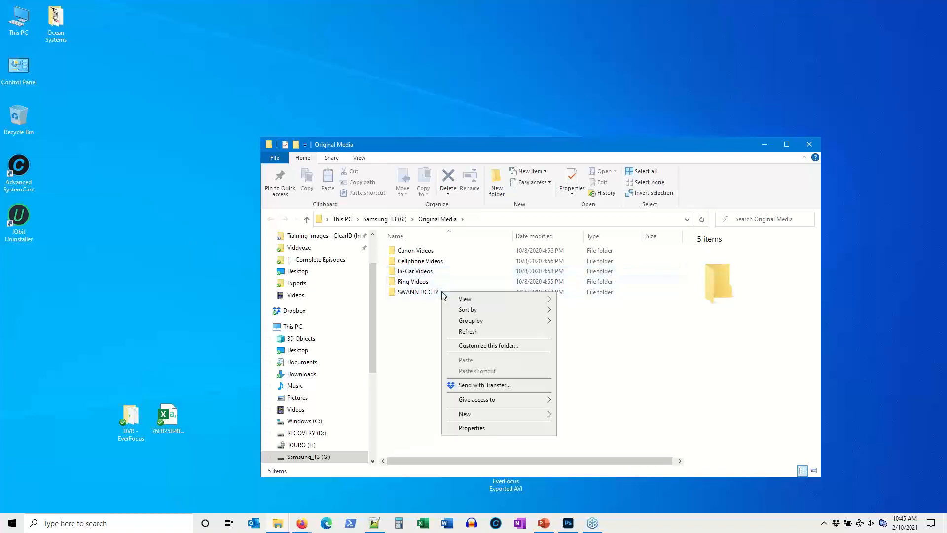
pyautogui.click(432, 295)
pyautogui.rightClick(433, 295)
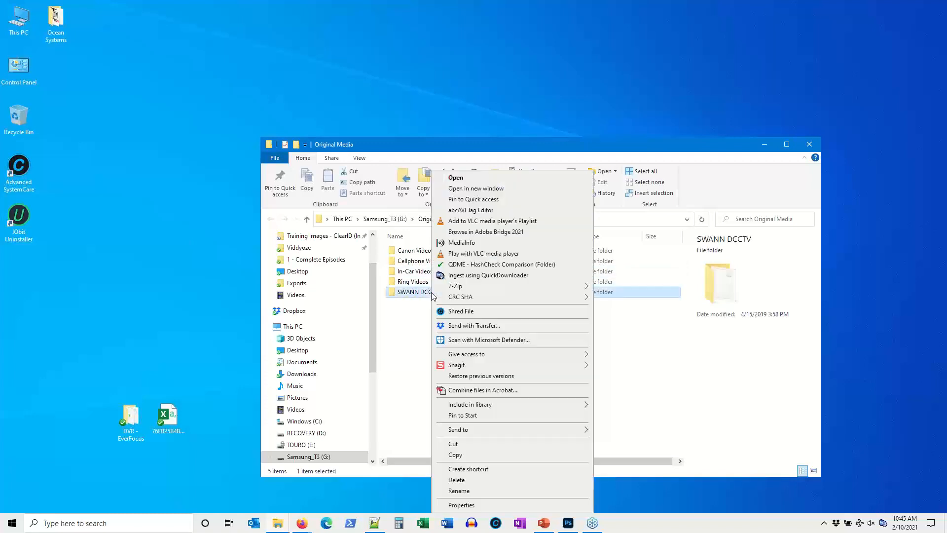
pyautogui.click(457, 275)
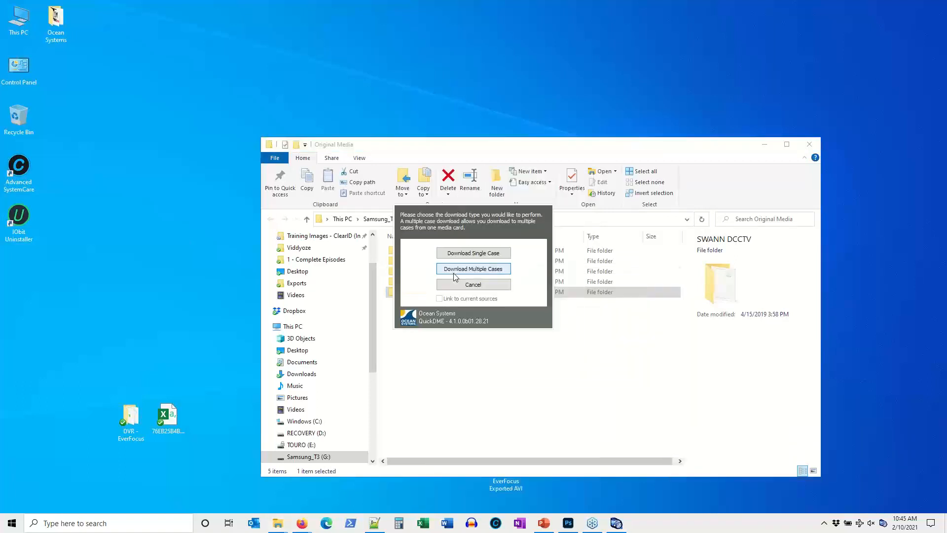
pyautogui.click(499, 256)
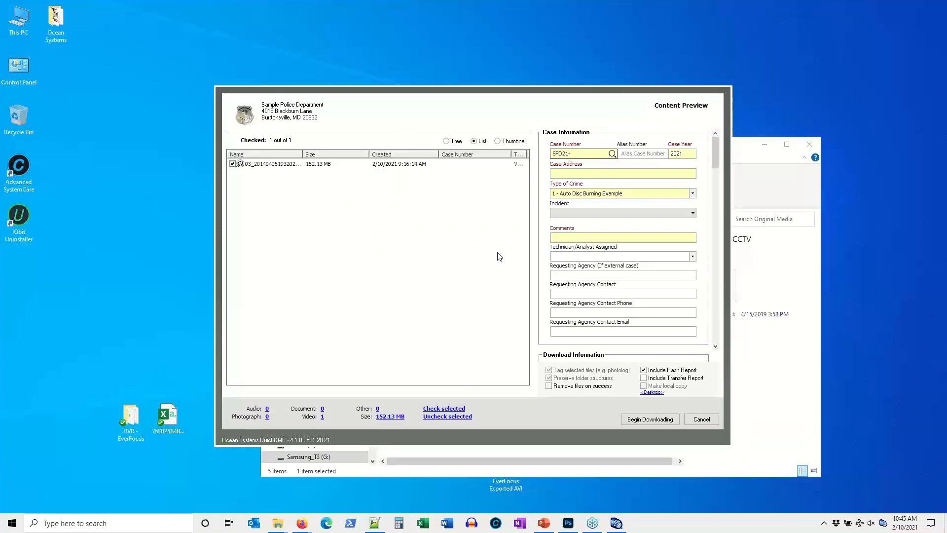
# Search the existing cases for 2020, and leave the case search without choosing a case
pyautogui.click(613, 154)
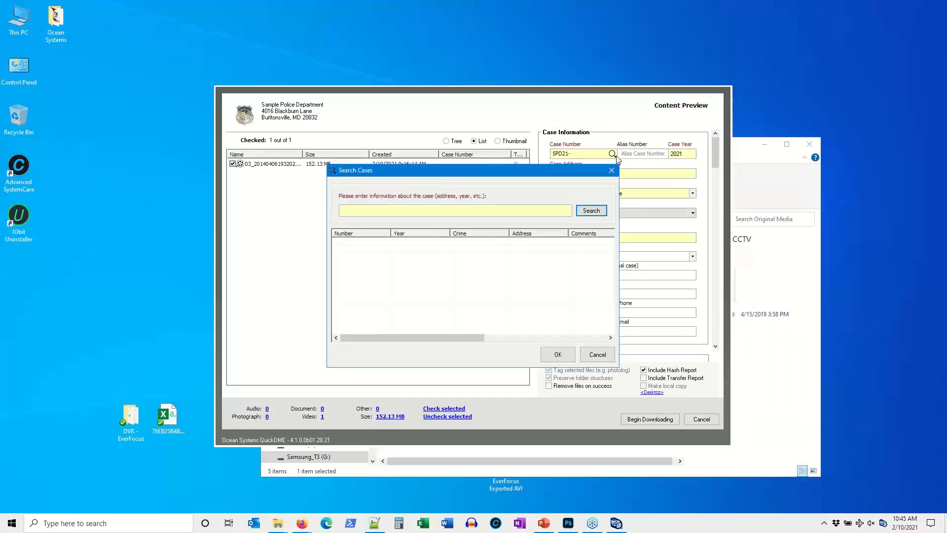
pyautogui.write('2020')
pyautogui.press('Return')
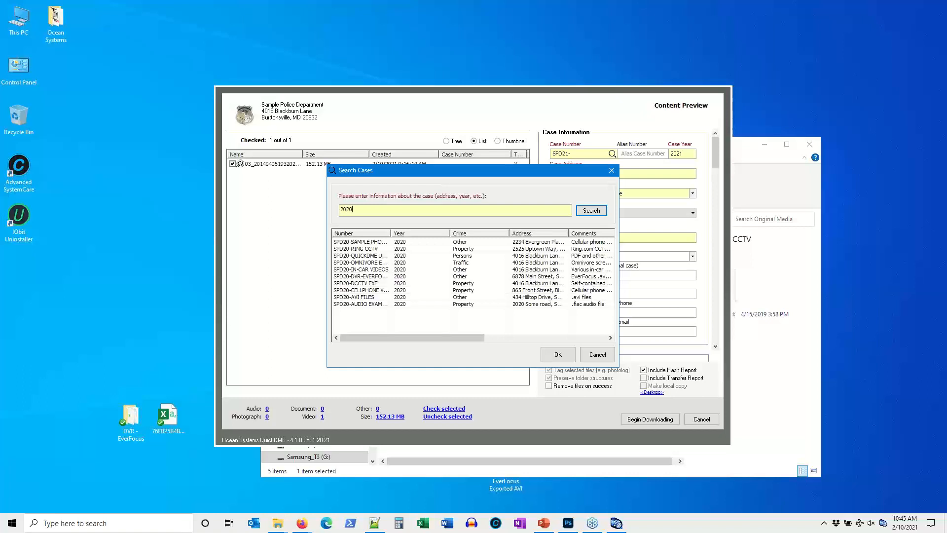
pyautogui.click(595, 355)
# Complete the case number as SPD21-TEST and enter the case address
pyautogui.write('T')
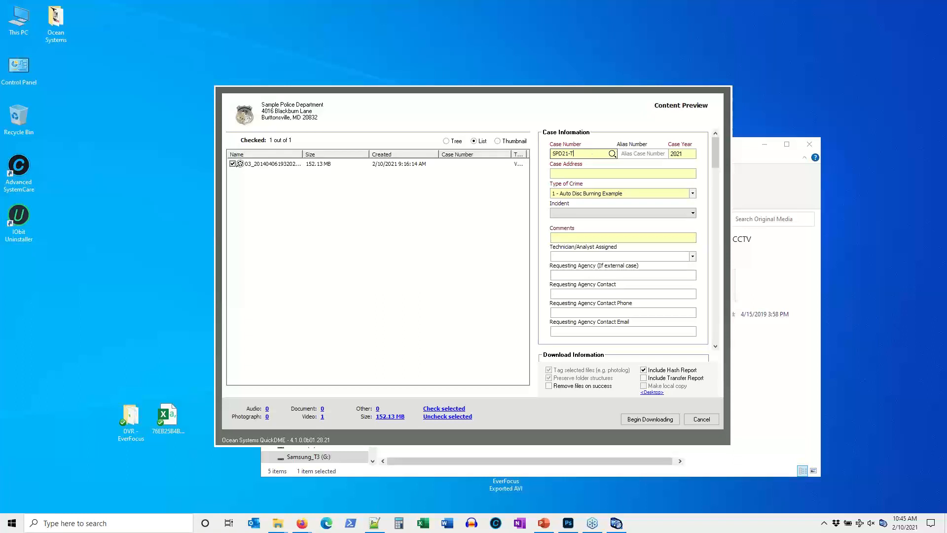
pyautogui.write('EST')
pyautogui.press('Tab')
pyautogui.press('Tab')
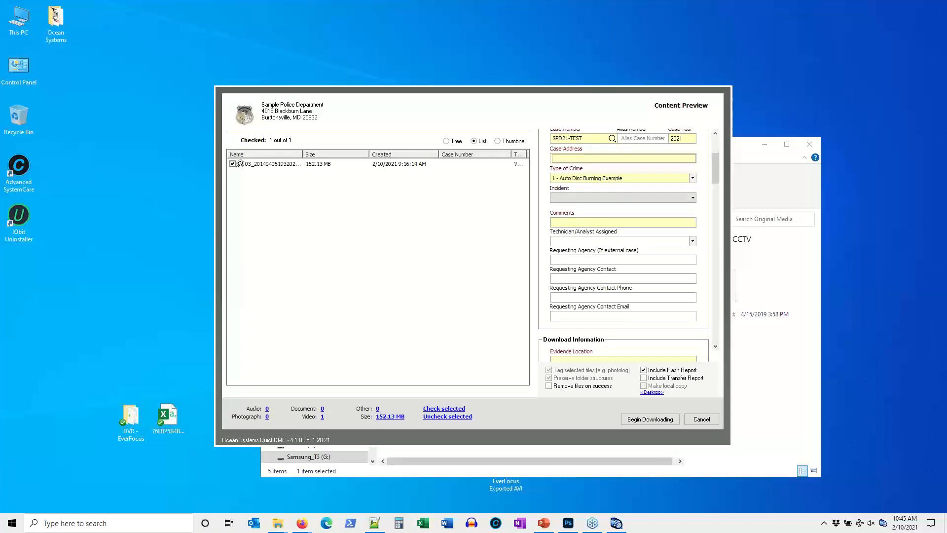
pyautogui.write('123 Someplace Som')
pyautogui.press('BackSpace')
pyautogui.press('BackSpace')
pyautogui.press('BackSpace')
pyautogui.write(', Somewhere')
pyautogui.press('Tab')
# Set the type of crime to Financial, enter the comment "Make local copy example", and choose the assigned technician
pyautogui.click(651, 180)
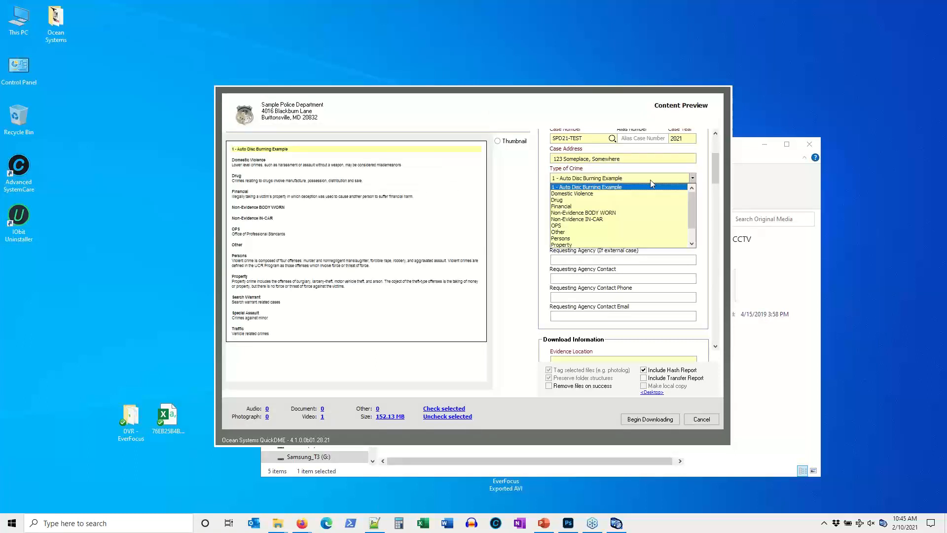
pyautogui.click(649, 206)
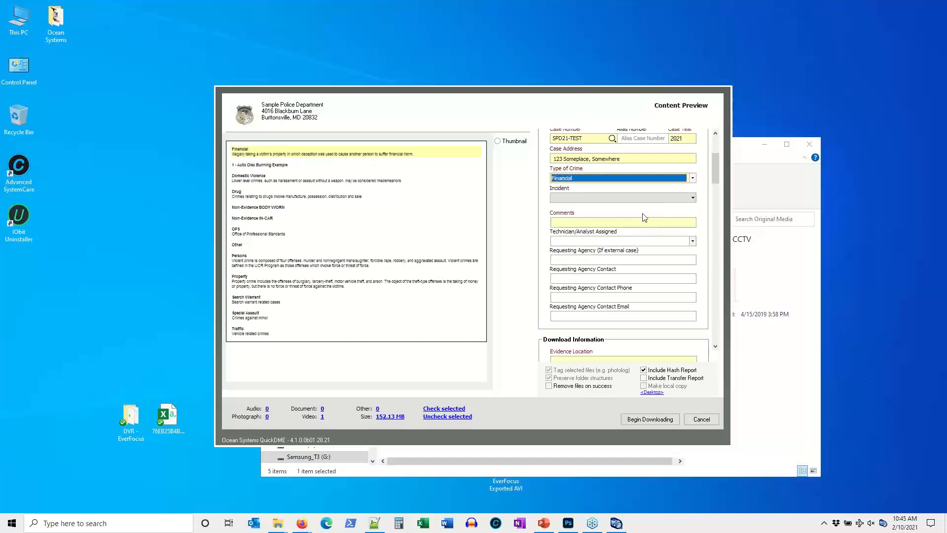
pyautogui.press('Tab')
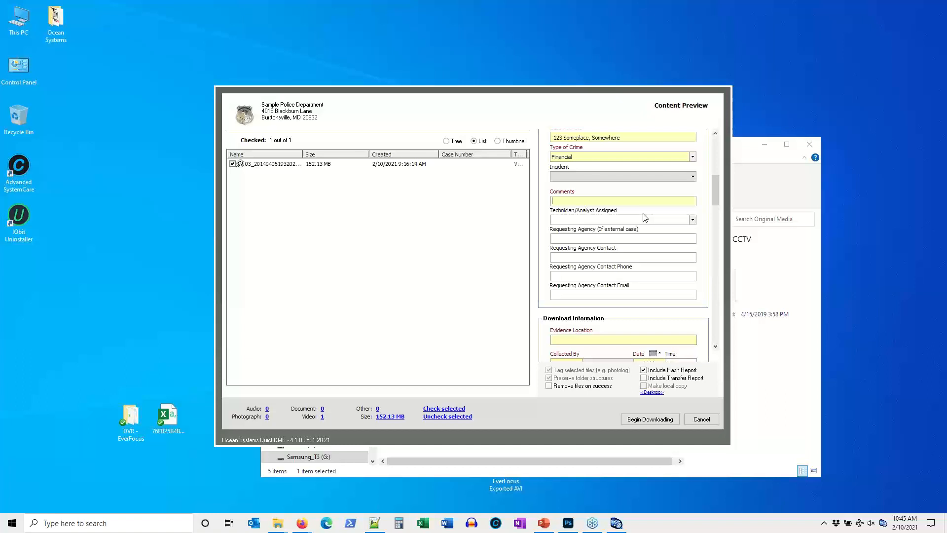
pyautogui.write('Make local copy example')
pyautogui.press('Tab')
pyautogui.press('Down')
pyautogui.press('Down')
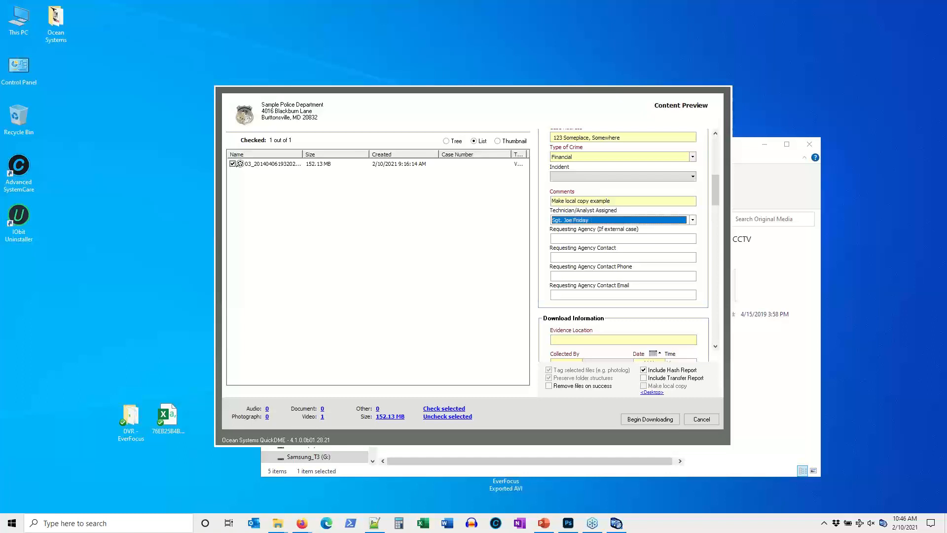
# Leave the requesting agency details blank, and enter the personnel IDs for Collected By and Downloaded By with the collection date 2/10/2021
pyautogui.press('Tab')
pyautogui.press('Tab')
pyautogui.press('Tab')
pyautogui.press('Tab')
pyautogui.press('Tab')
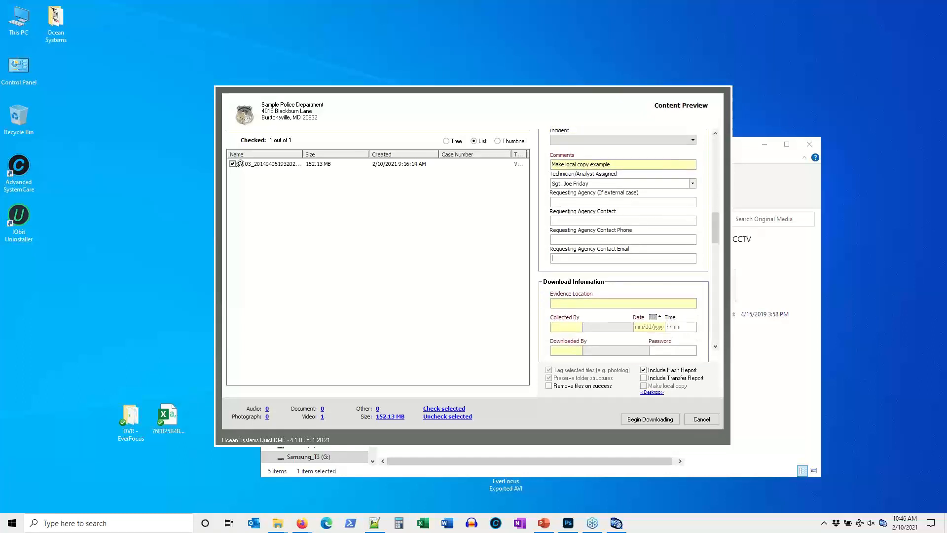
pyautogui.press('Tab')
pyautogui.write('111')
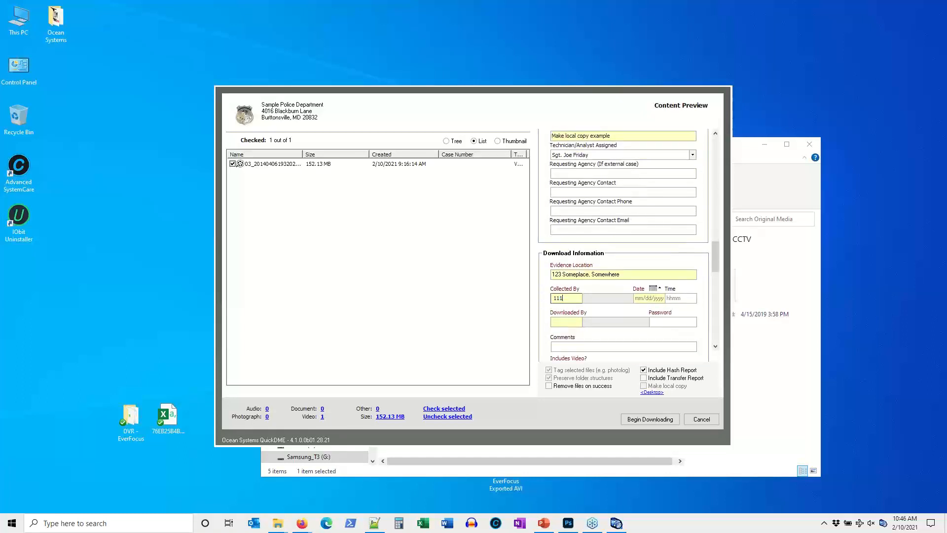
pyautogui.press('Tab')
pyautogui.press('Tab')
pyautogui.press('Tab')
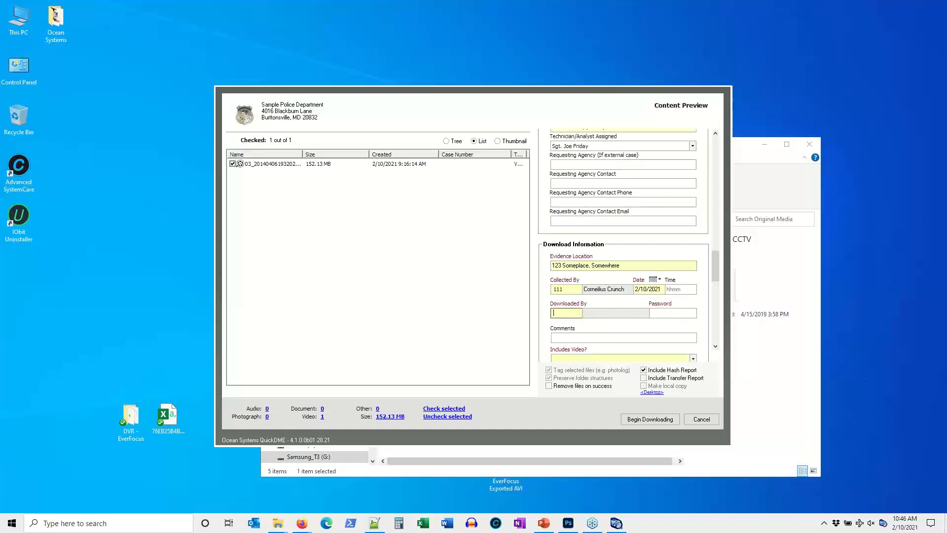
pyautogui.write('111')
pyautogui.press('Tab')
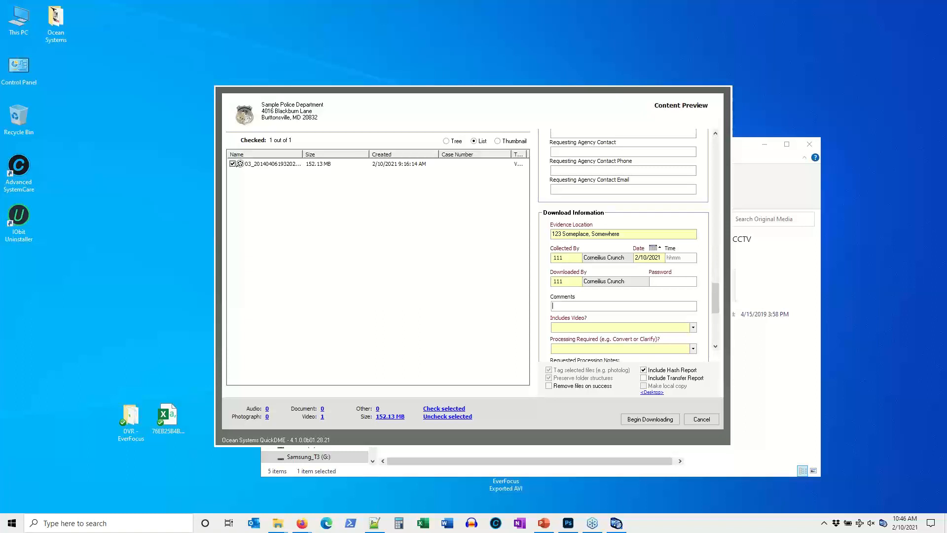
# Leave the download comments blank, and set Includes Video to Yes and Processing Required to No
pyautogui.press('Tab')
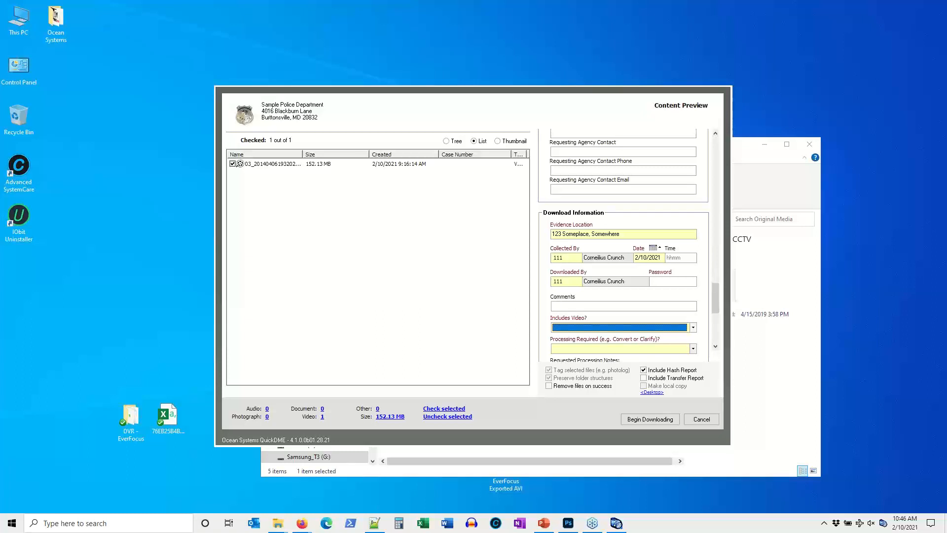
pyautogui.press('y')
pyautogui.press('Tab')
pyautogui.press('y')
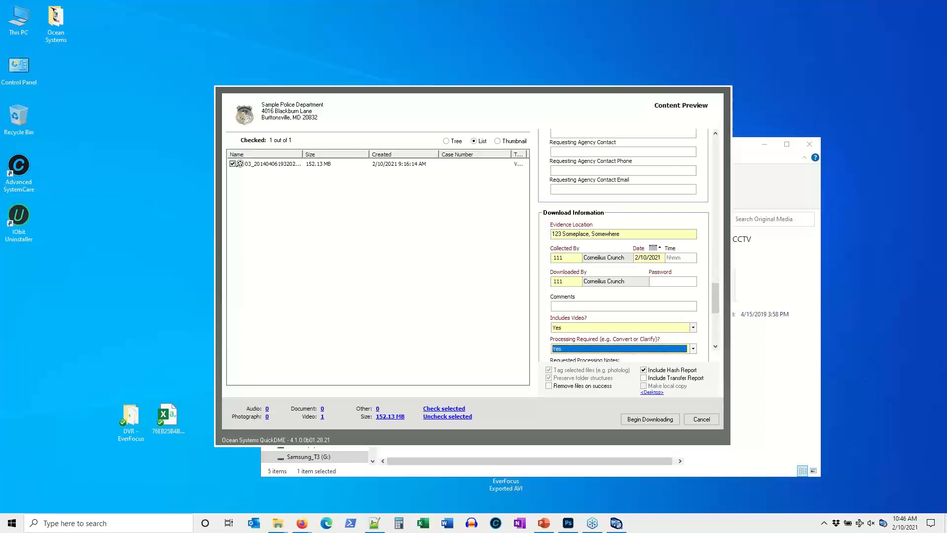
pyautogui.press('n')
pyautogui.press('Tab')
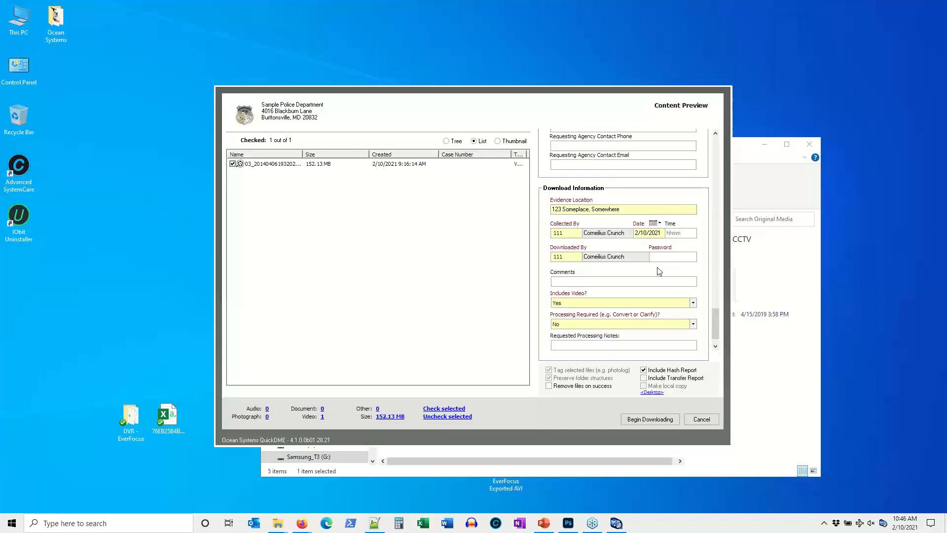
# Preview the SWANN DCCTV video file in the tree, list and thumbnail views, ending on thumbnails
pyautogui.click(498, 141)
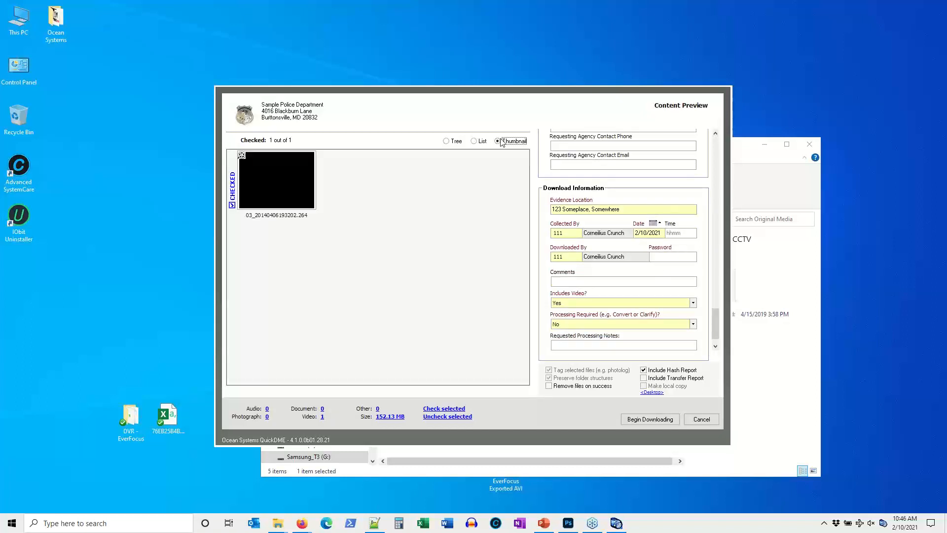
pyautogui.click(458, 141)
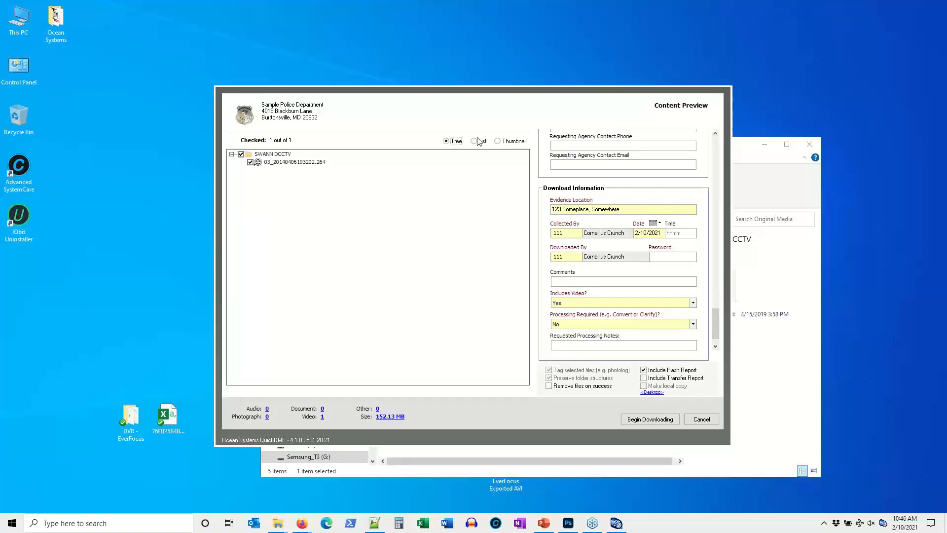
pyautogui.click(478, 141)
pyautogui.click(513, 142)
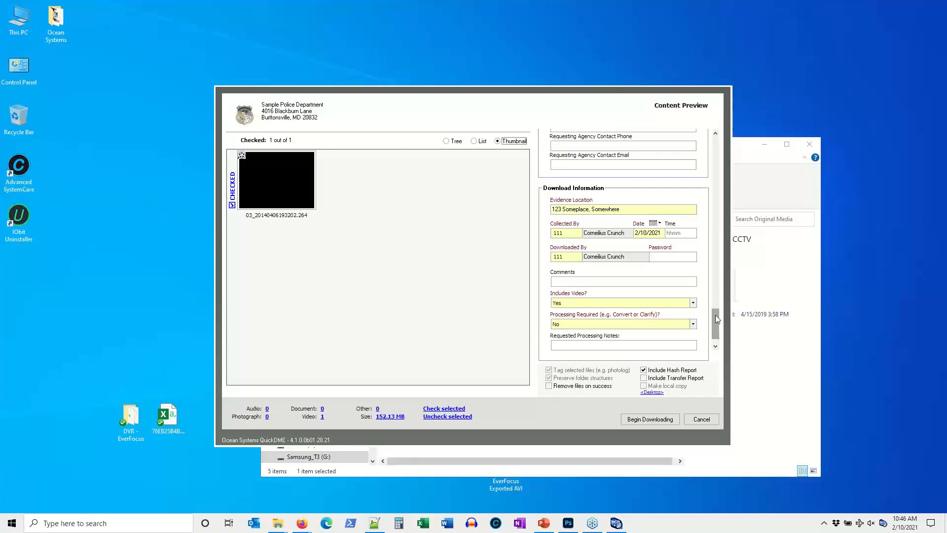
# Enter the account password for the person in the Downloaded By field
pyautogui.moveTo(716, 319); pyautogui.dragTo(724, 344)
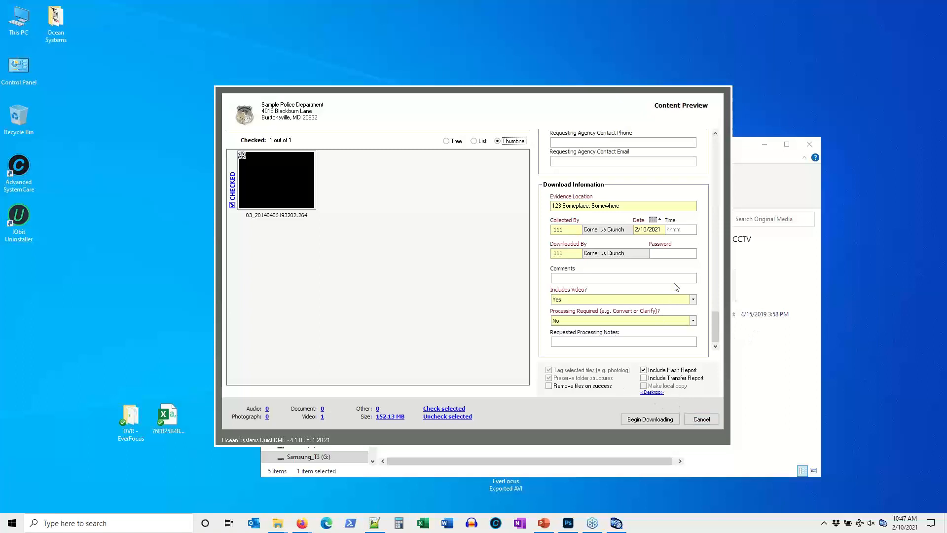
pyautogui.click(672, 254)
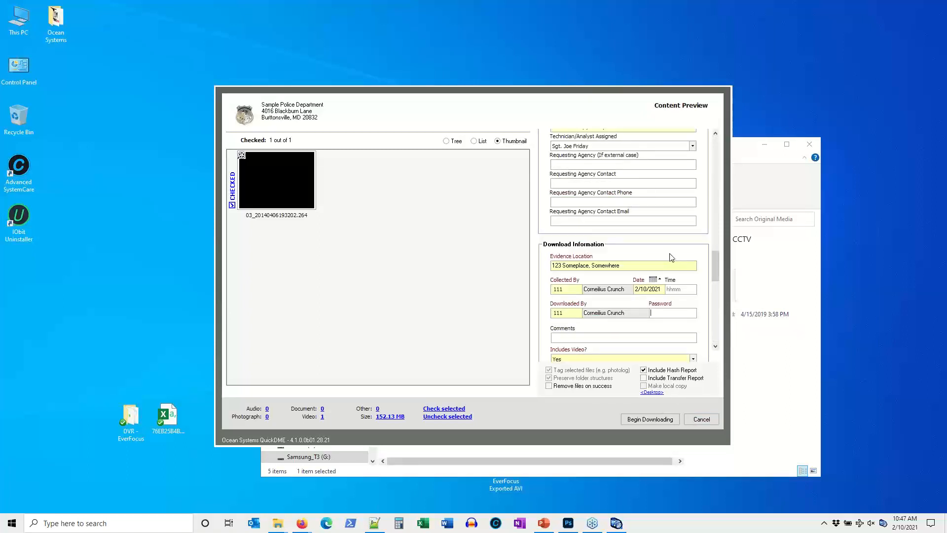
pyautogui.moveTo(715, 265); pyautogui.dragTo(721, 338)
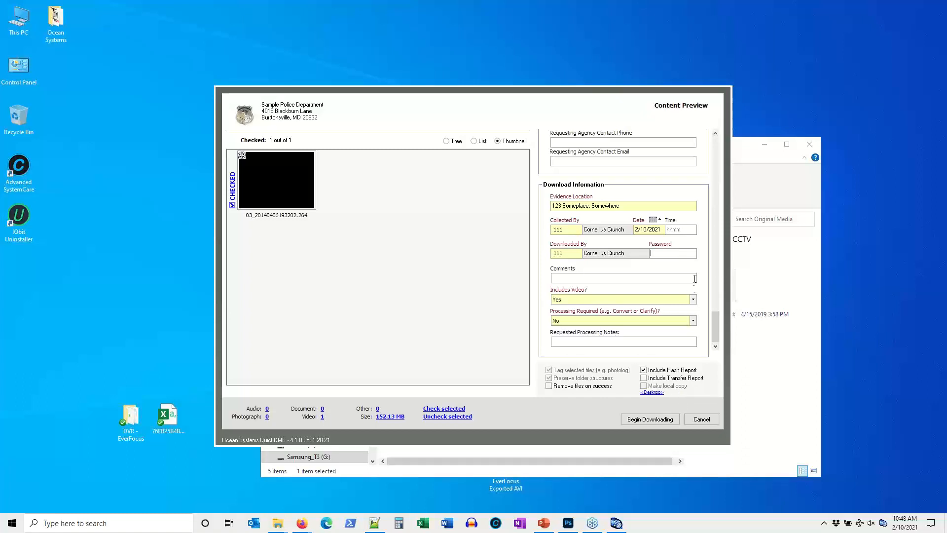
pyautogui.click(678, 253)
pyautogui.moveTo(714, 325)
pyautogui.mouseDown()
pyautogui.moveTo(729, 150)
pyautogui.moveTo(721, 332)
pyautogui.mouseUp()
pyautogui.press('Tab')
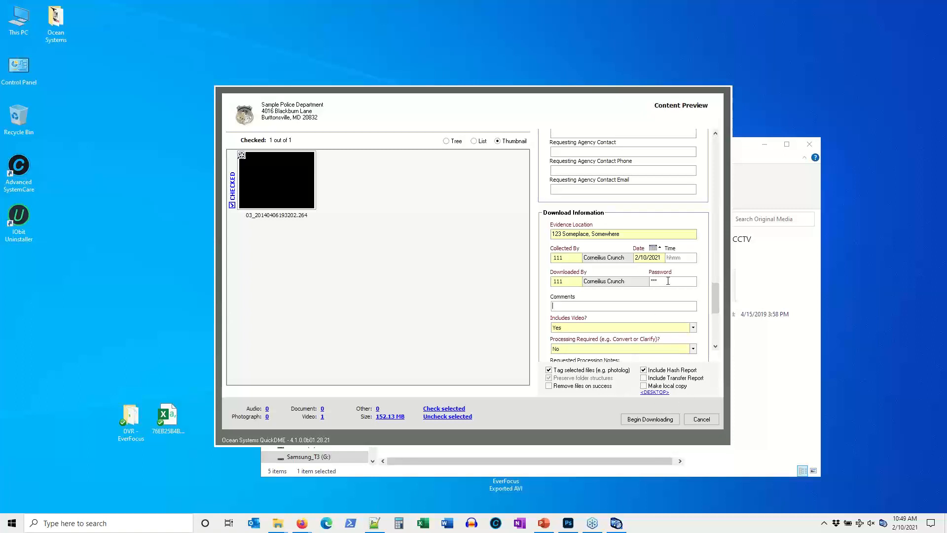
# Turn off tagging of selected files, and enable a local copy saved to the Desktop folder
pyautogui.click(592, 372)
pyautogui.click(649, 388)
pyautogui.click(666, 393)
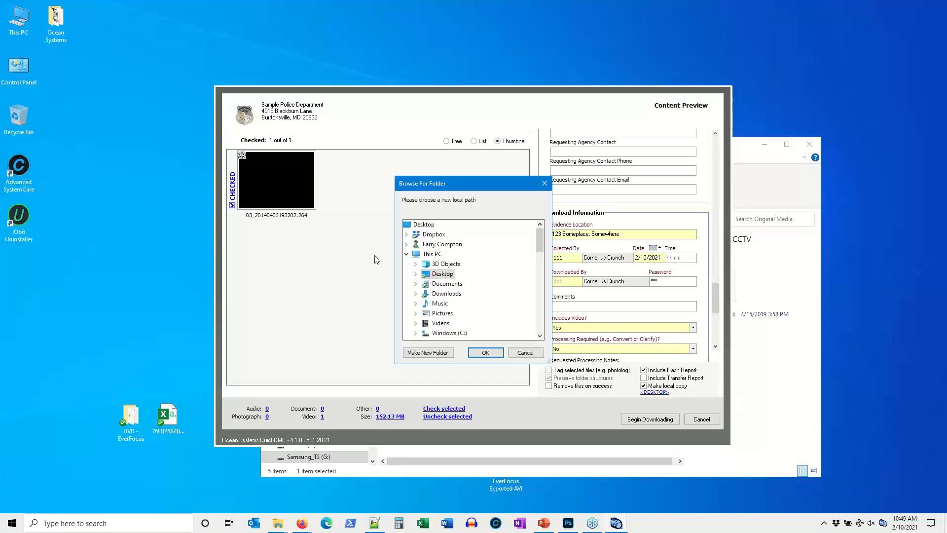
pyautogui.click(486, 352)
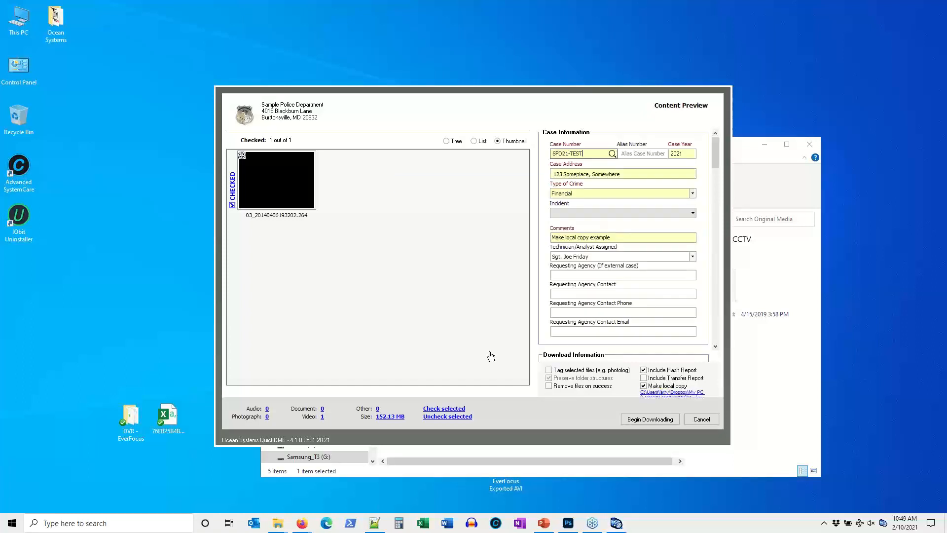
# Run the SPD21-TEST download, and move the resulting SPD21-TEST folder to an open area of the desktop
pyautogui.click(648, 420)
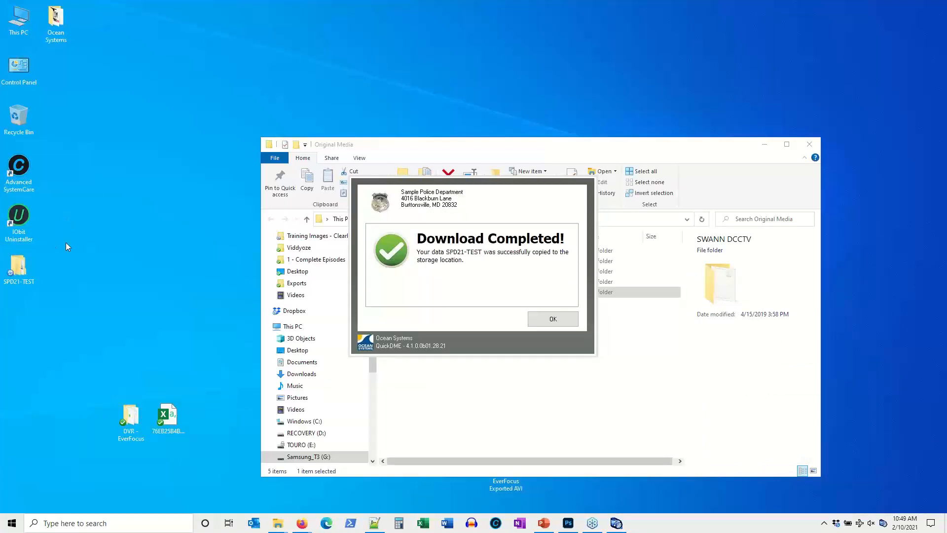
pyautogui.click(543, 322)
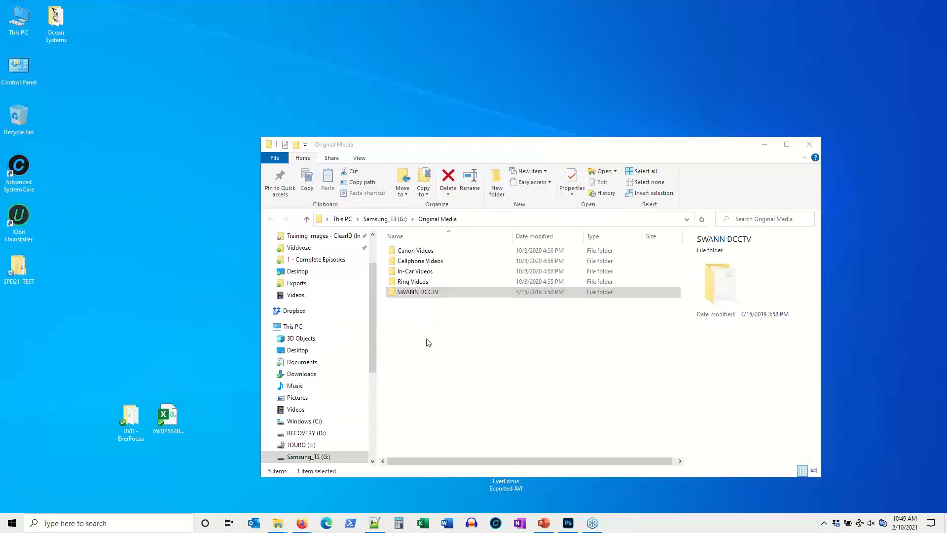
pyautogui.moveTo(24, 265); pyautogui.dragTo(185, 182)
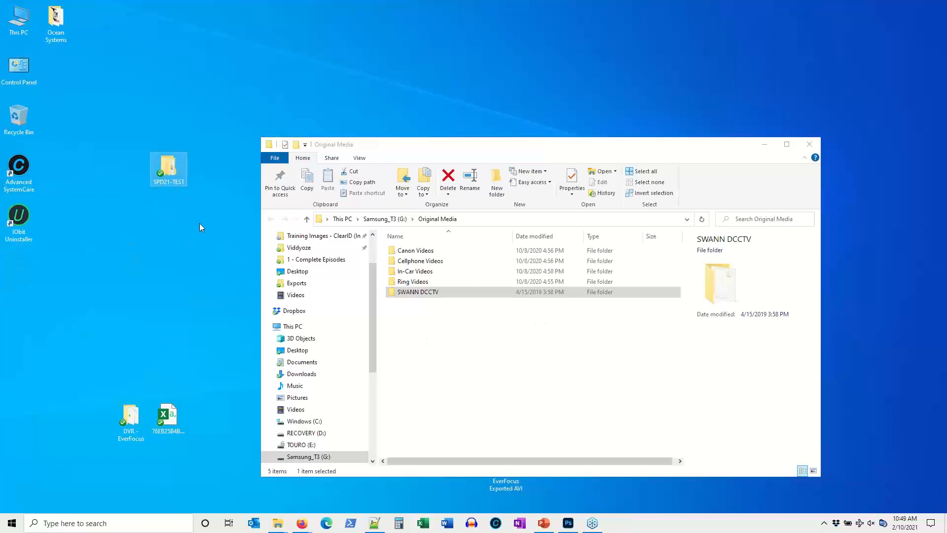
# Open the SPD21-TEST folder and its download subfolder, and select the HashReport.csv file to check the local copy's contents
pyautogui.doubleClick(178, 170)
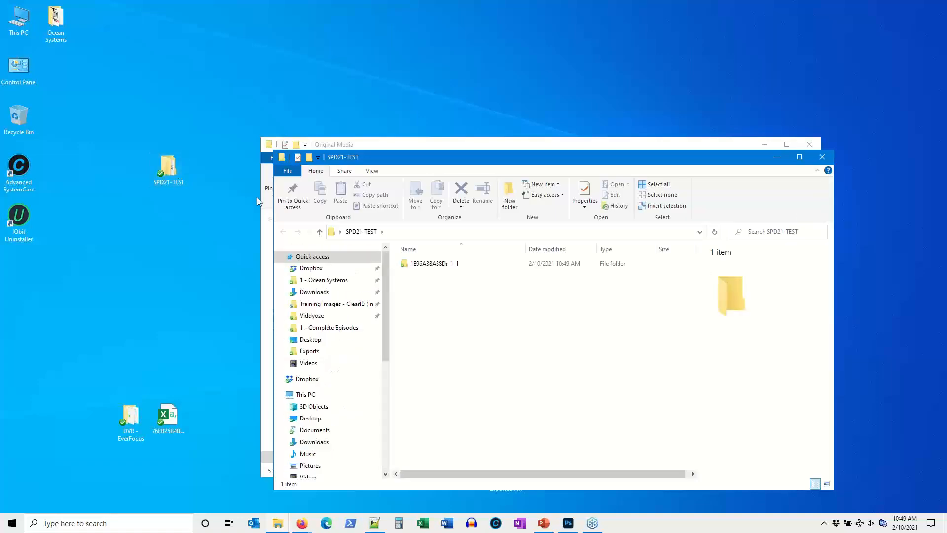
pyautogui.click(426, 264)
pyautogui.doubleClick(426, 264)
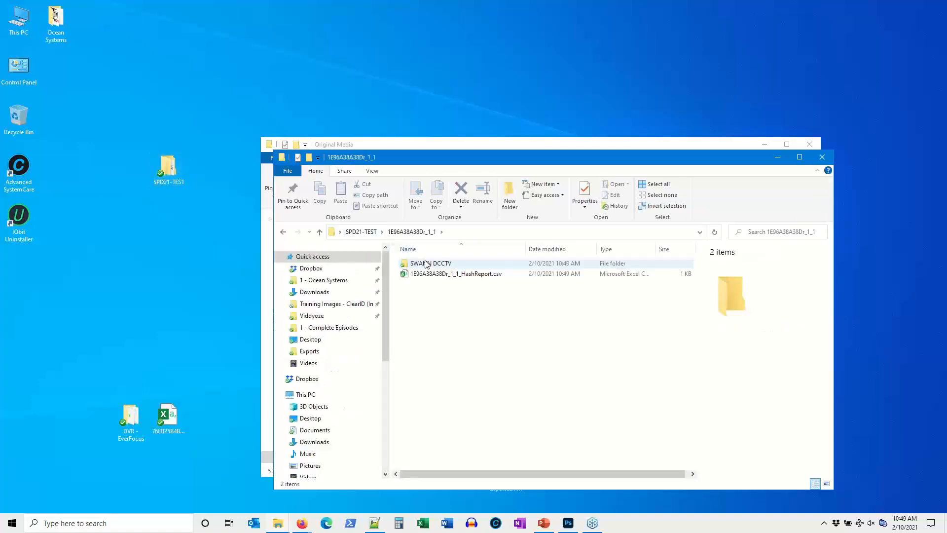
pyautogui.click(433, 274)
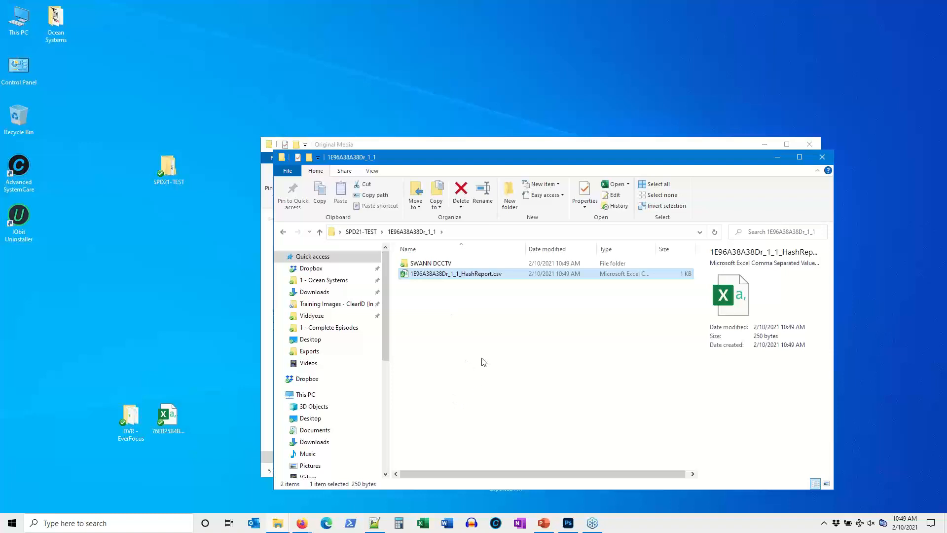
# Clear the open folder windows off the desktop, and start AccessDME with the prefilled login
pyautogui.click(821, 158)
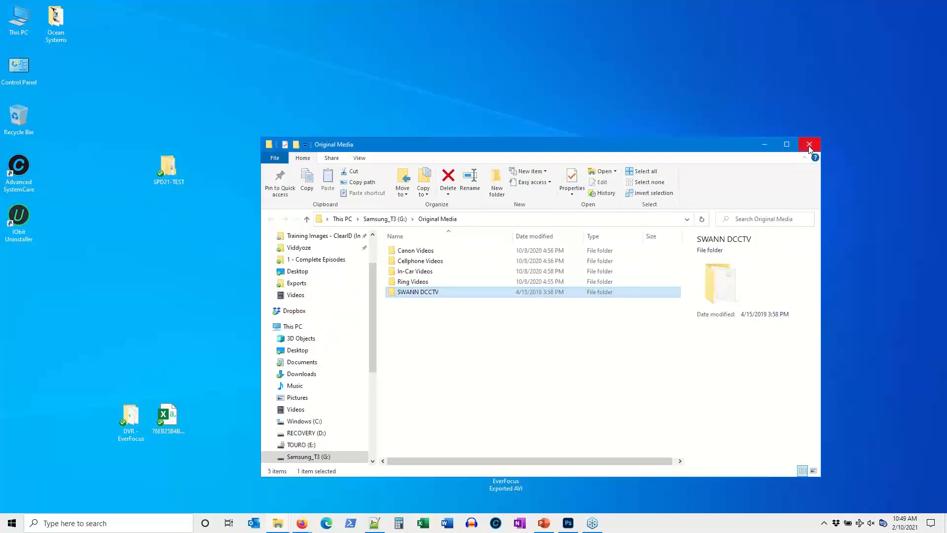
pyautogui.click(764, 144)
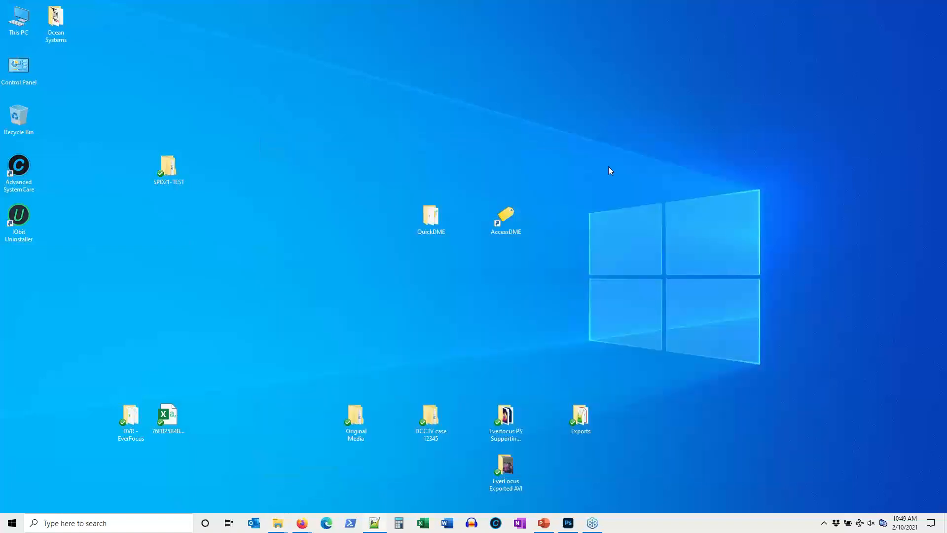
pyautogui.doubleClick(504, 222)
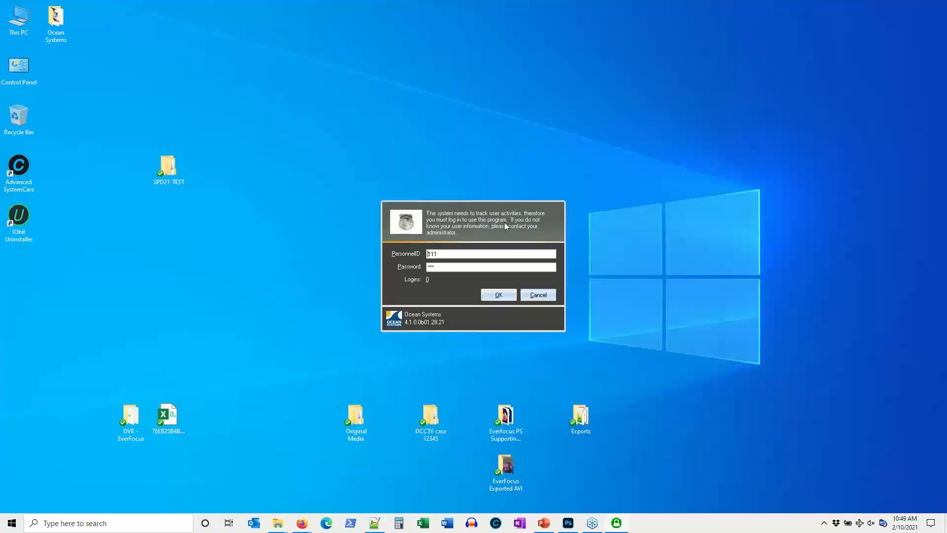
pyautogui.click(491, 296)
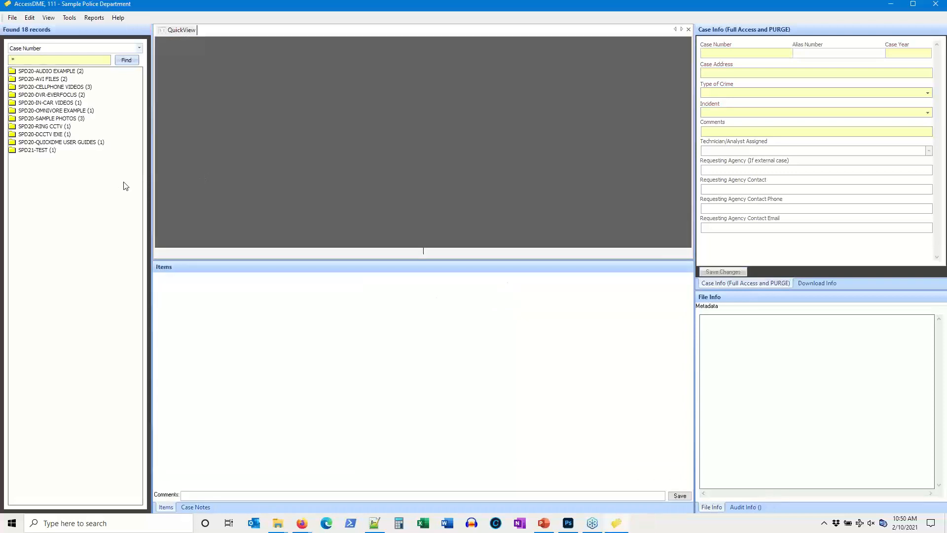
# Open the SPD21-TEST download, preview its 03_20140406193202.264 video, show the items as a tree, and review the case information
pyautogui.click(49, 151)
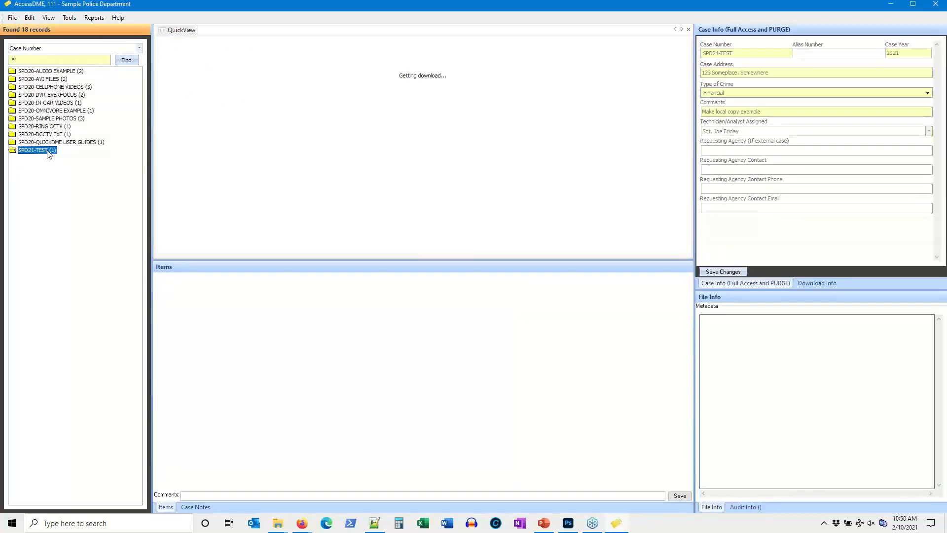
pyautogui.click(51, 159)
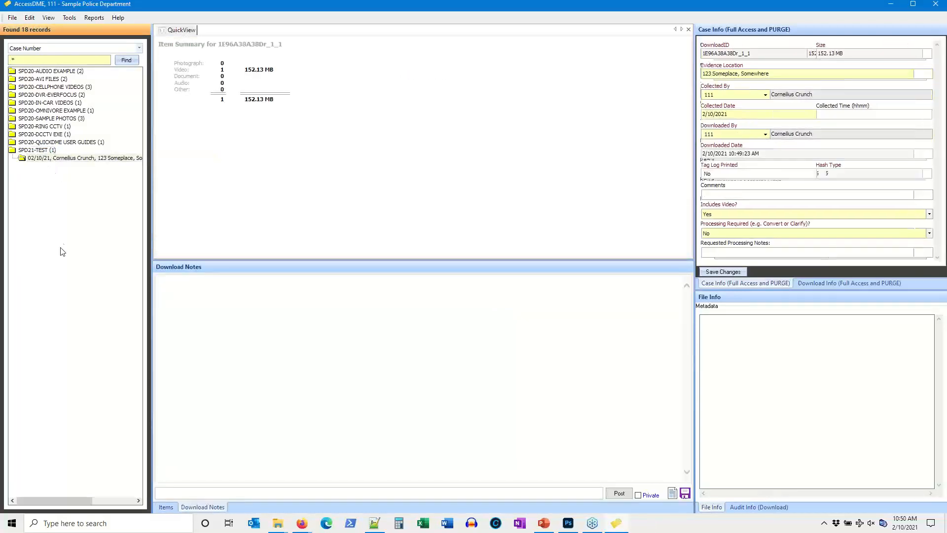
pyautogui.click(171, 299)
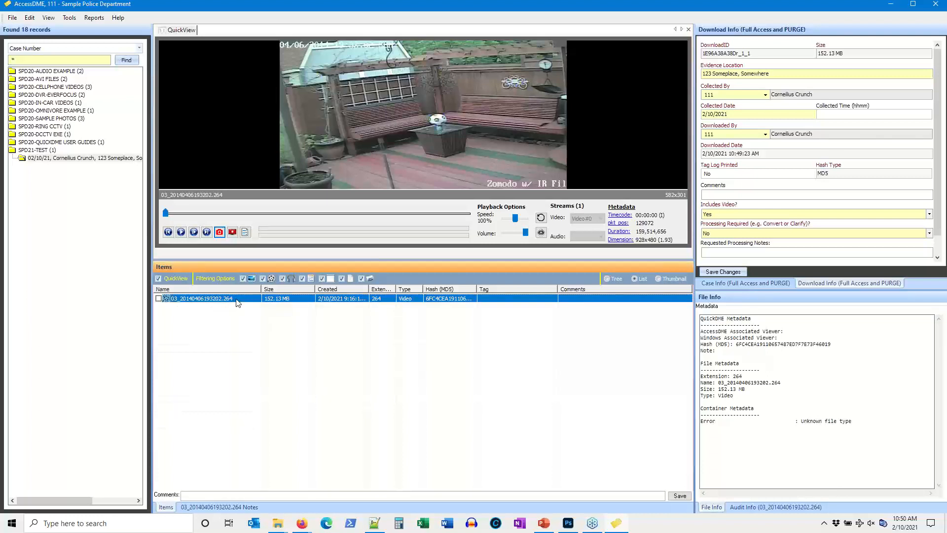
pyautogui.click(615, 280)
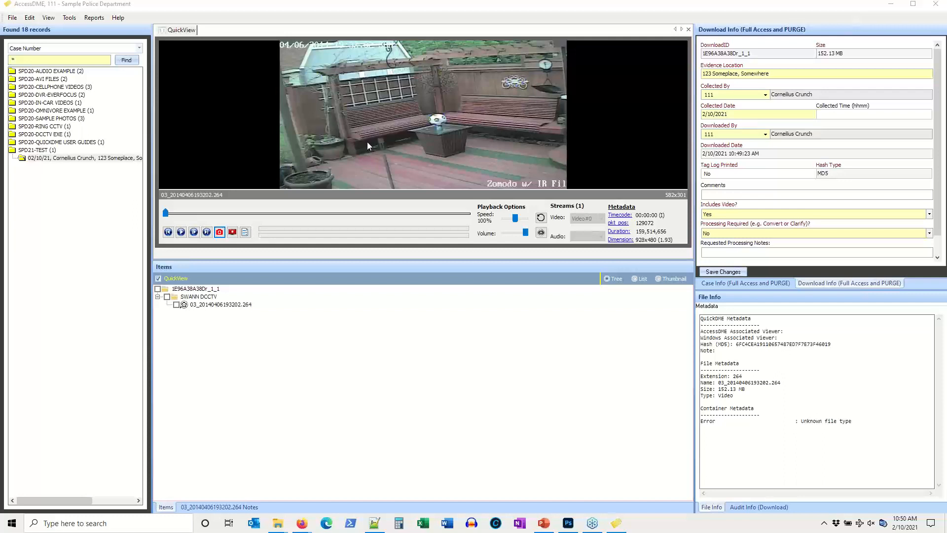
pyautogui.click(760, 284)
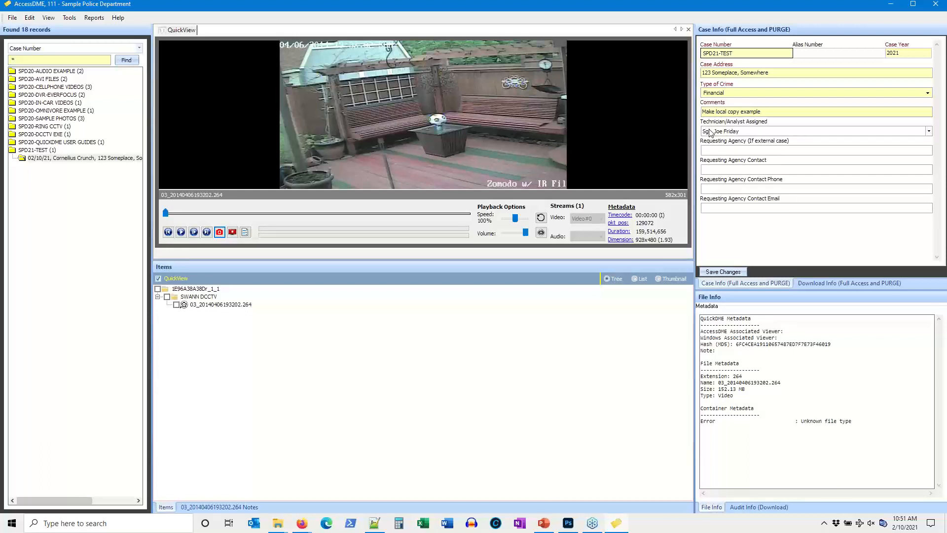
# Launch the Admin Configurator from the desktop's QuickDME folder, and sign in with the Software Administrator password
pyautogui.click(891, 4)
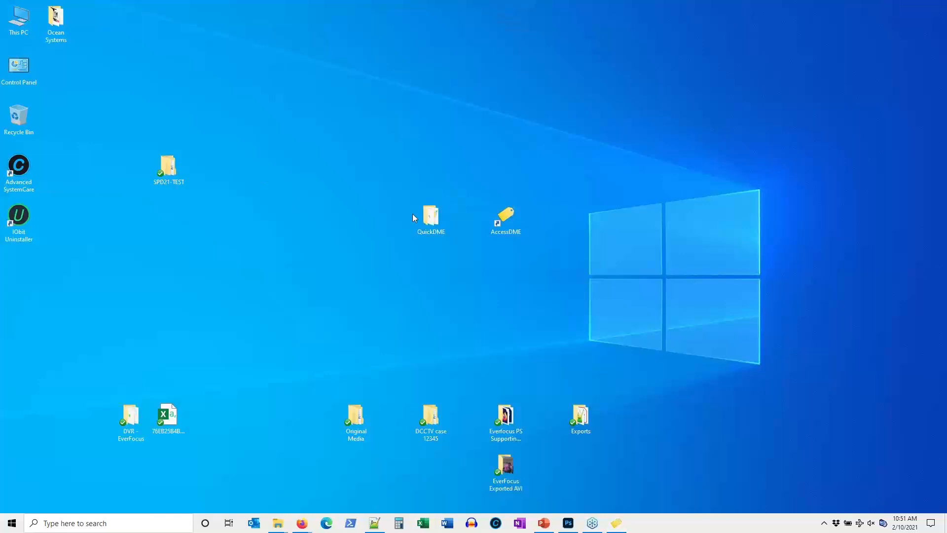
pyautogui.doubleClick(430, 220)
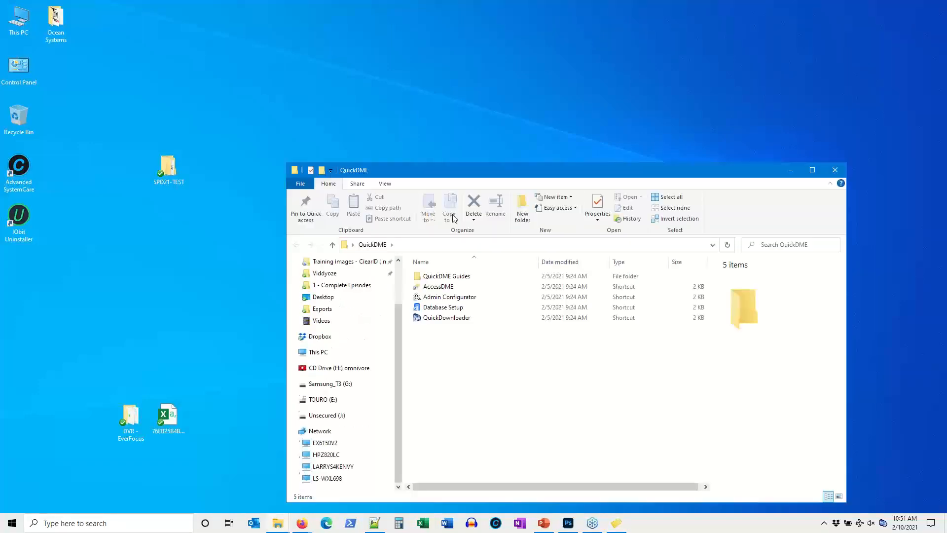
pyautogui.click(487, 299)
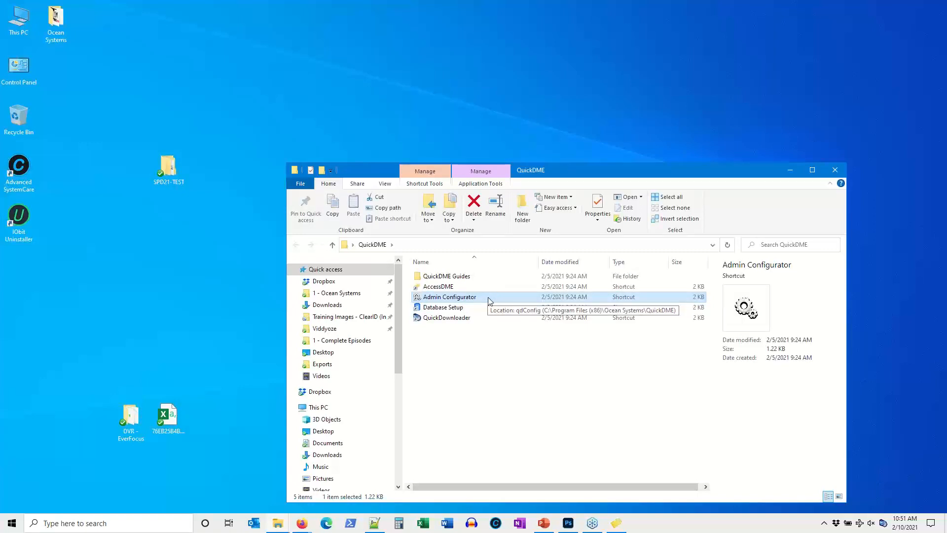
pyautogui.doubleClick(488, 297)
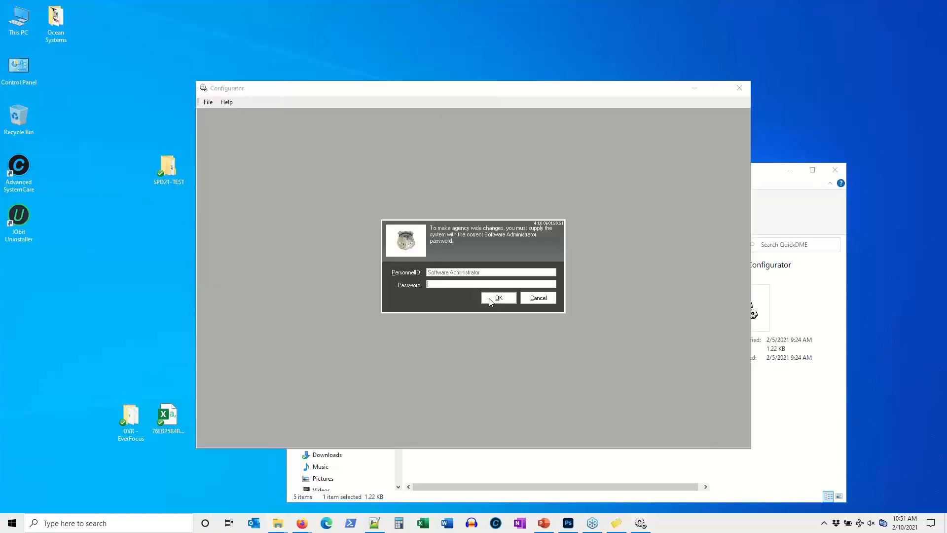
pyautogui.click(445, 284)
pyautogui.write('*****')
pyautogui.press('Return')
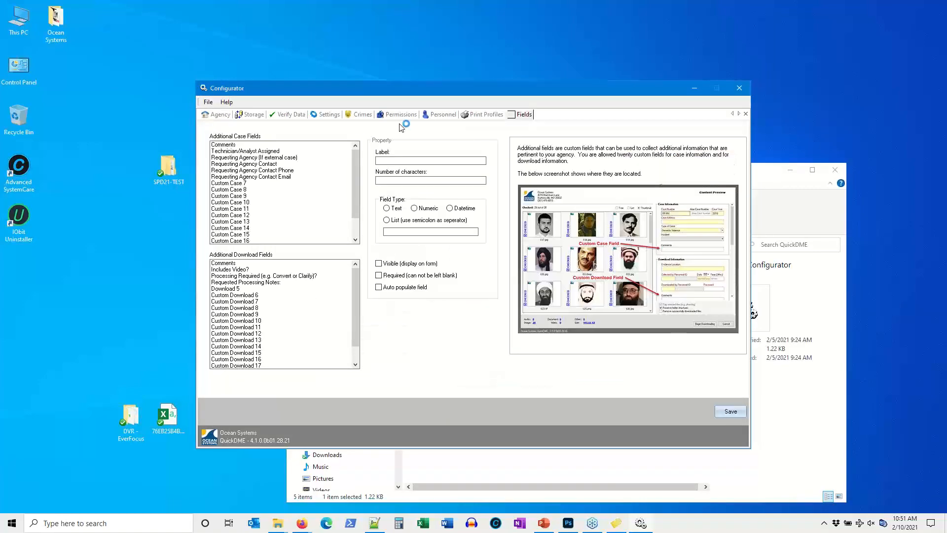
# In the additional case fields, relabel Custom Case 7 as "Whatever field"
pyautogui.click(524, 114)
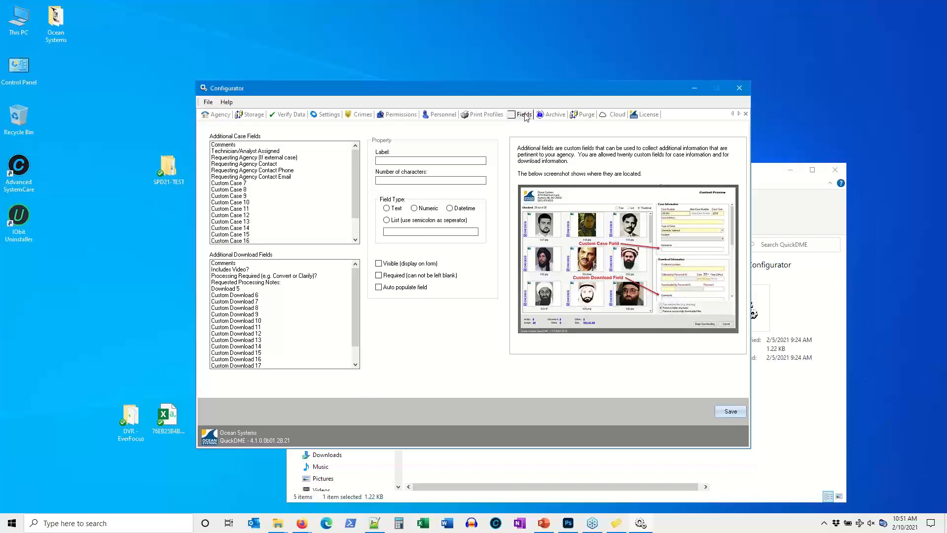
pyautogui.click(252, 185)
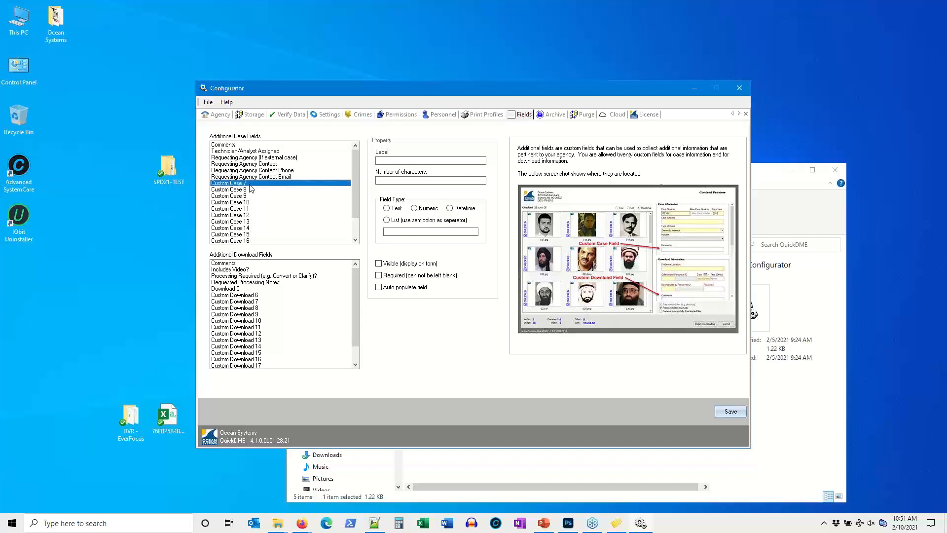
pyautogui.click(425, 162)
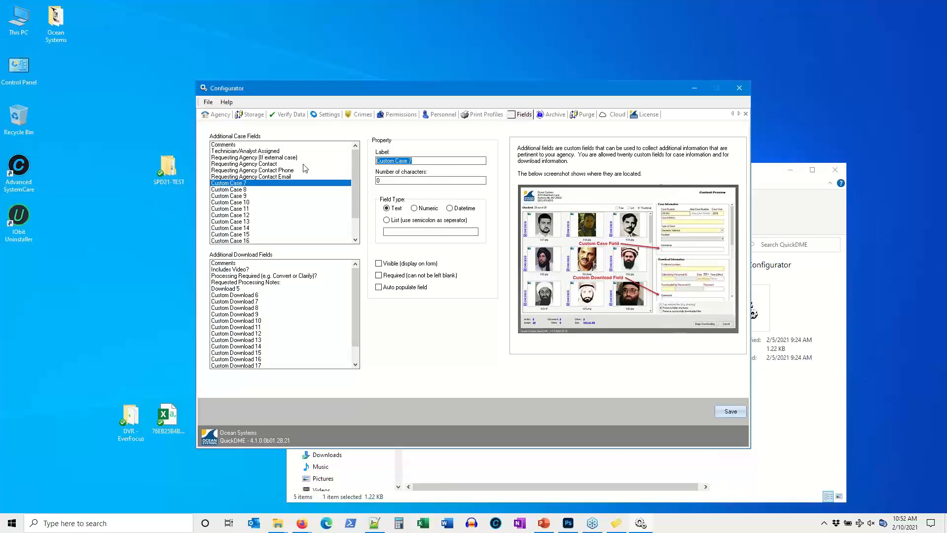
pyautogui.write('W')
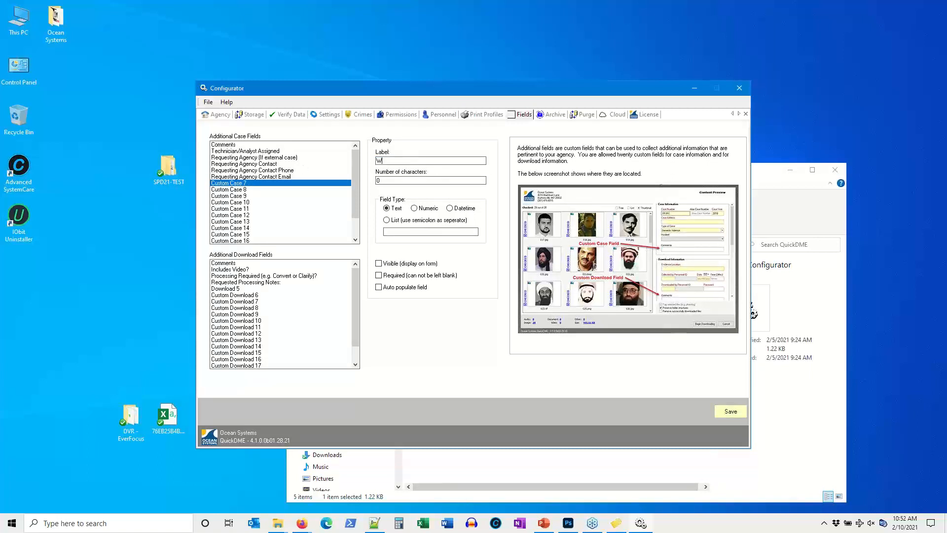
pyautogui.write('hatever field')
# Try the Numeric and Datetime types for the Whatever field, settle on List, and enter Yes as its list value
pyautogui.click(425, 211)
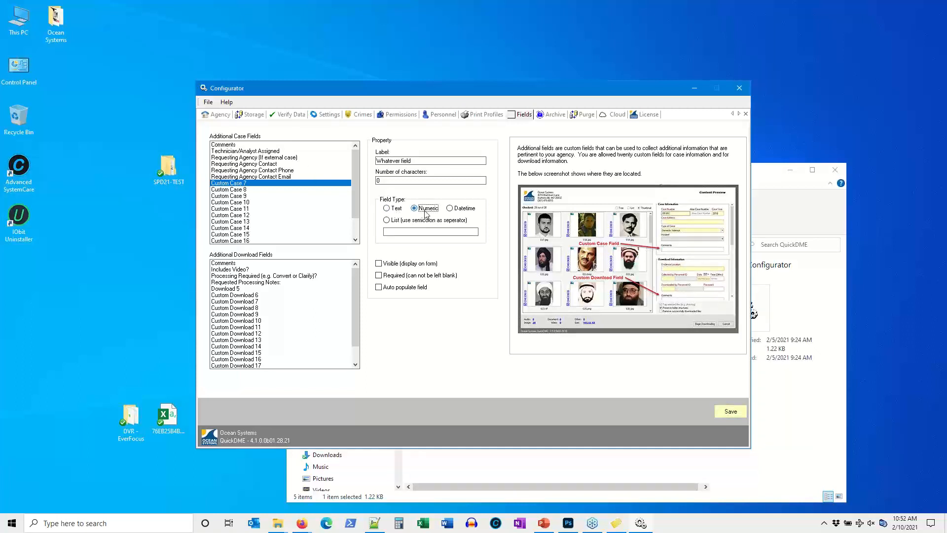
pyautogui.click(467, 209)
pyautogui.click(393, 220)
pyautogui.click(426, 232)
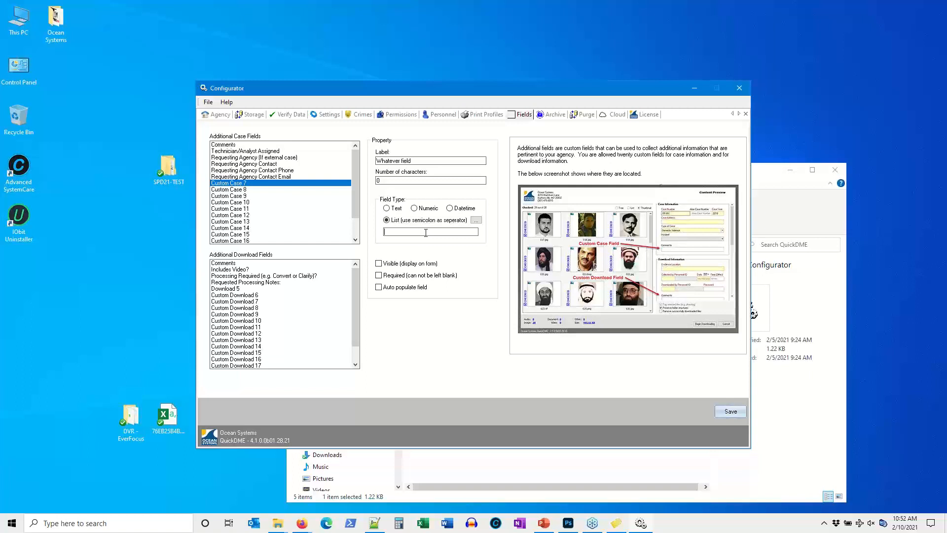
pyautogui.click(477, 220)
pyautogui.click(550, 342)
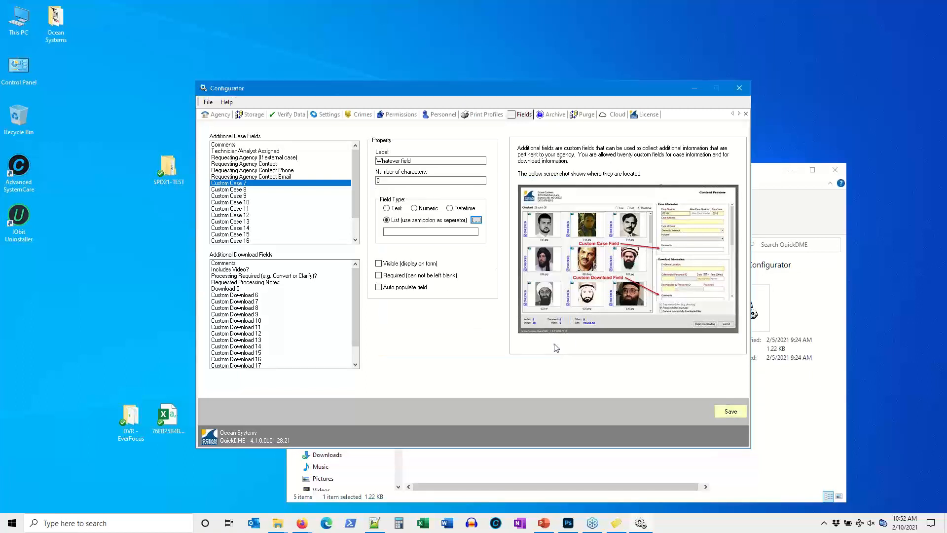
pyautogui.click(437, 233)
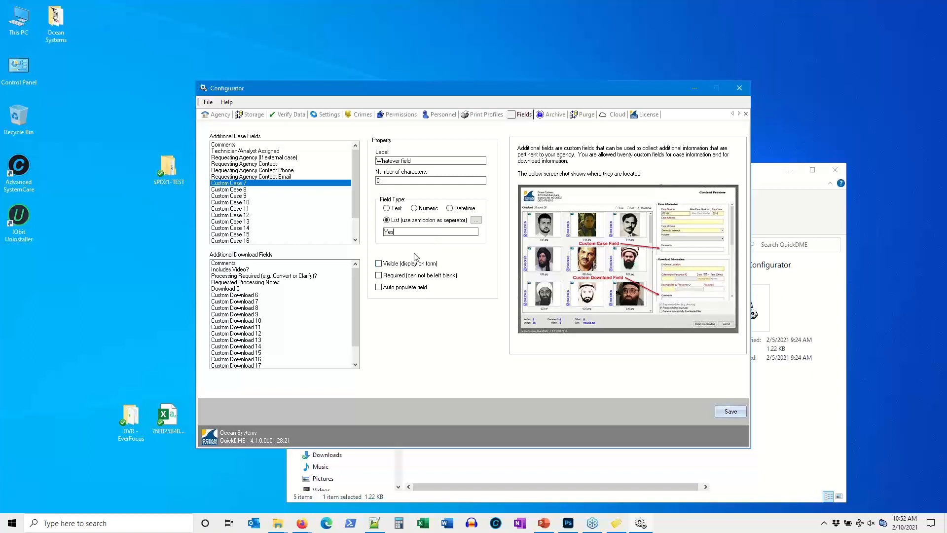
# Add No as a second list value, separated by a semicolon, and check and save the list in the List Builder
pyautogui.click(478, 220)
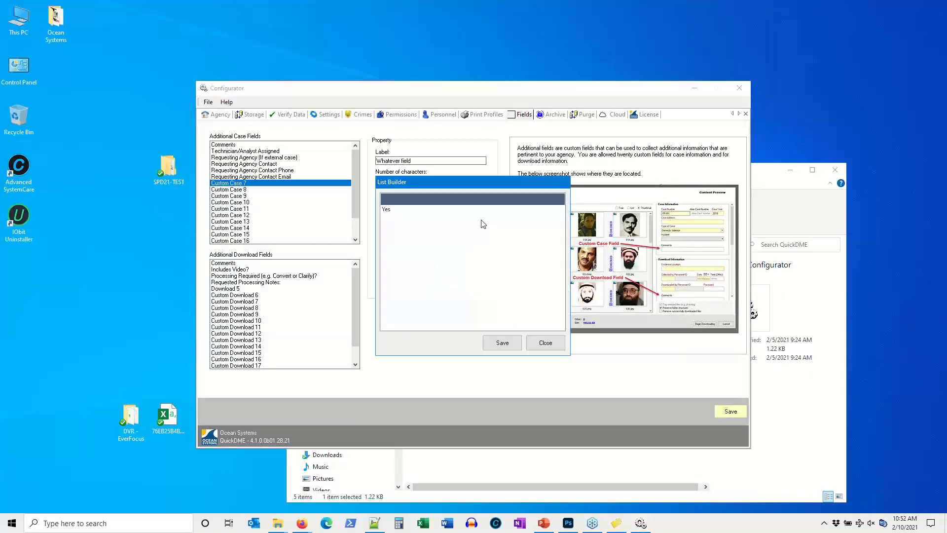
pyautogui.click(517, 345)
pyautogui.click(422, 233)
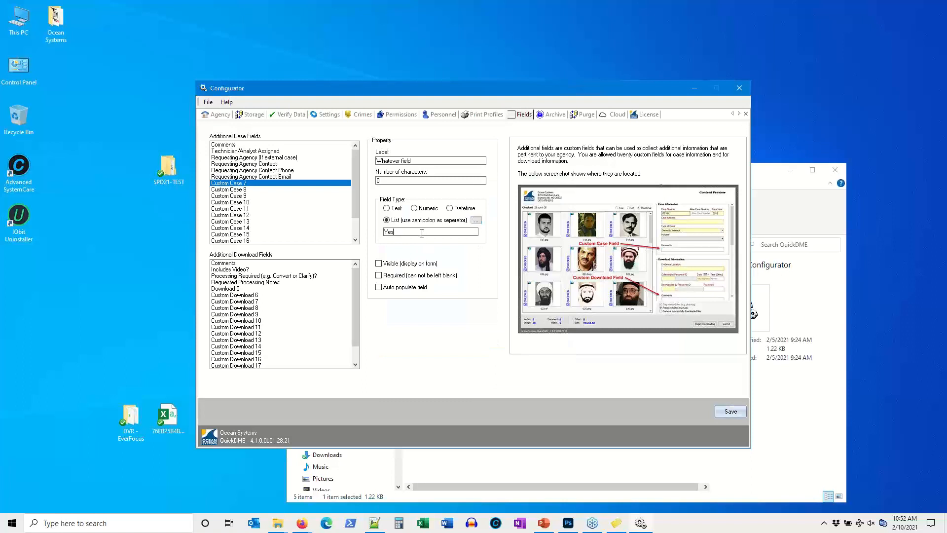
pyautogui.write(';No')
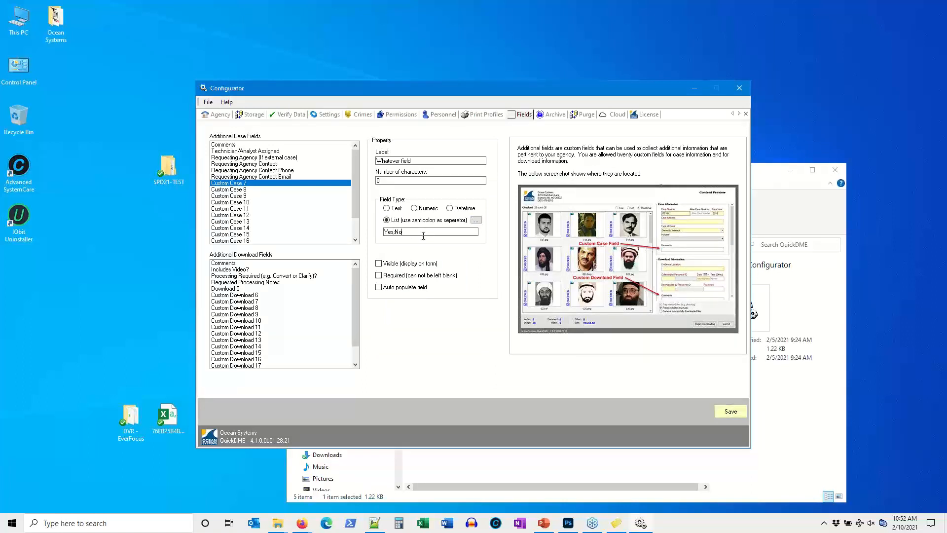
pyautogui.click(476, 220)
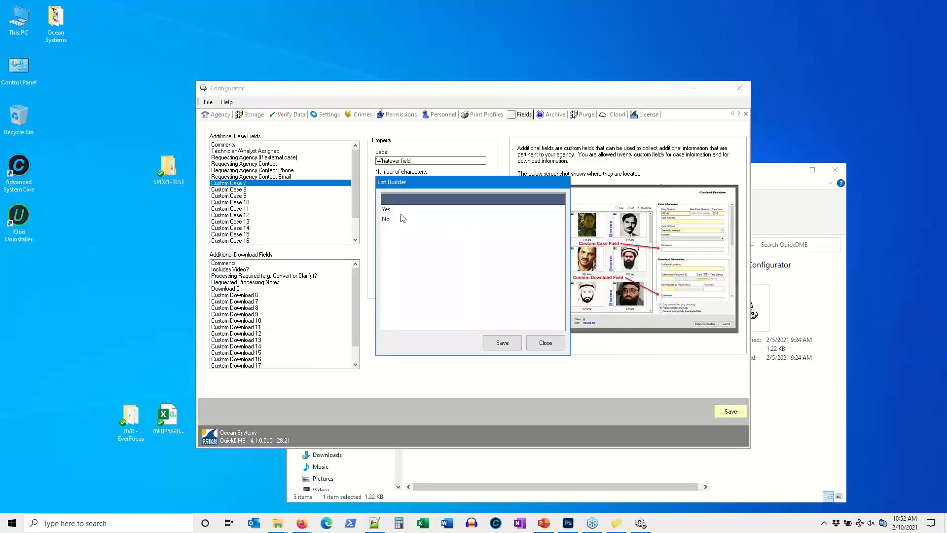
pyautogui.click(507, 346)
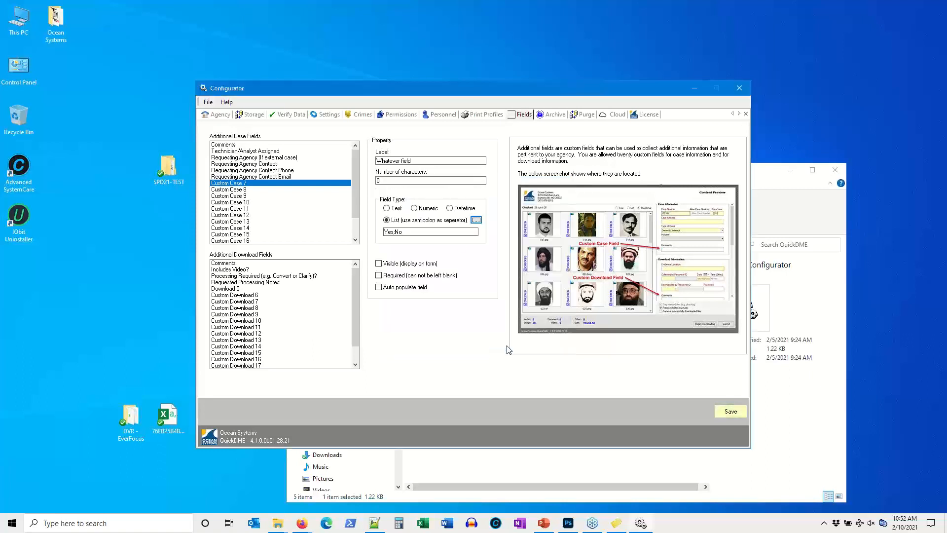
# Make the Whatever field visible and required, preview its list choices, and close the Configurator without saving
pyautogui.click(403, 265)
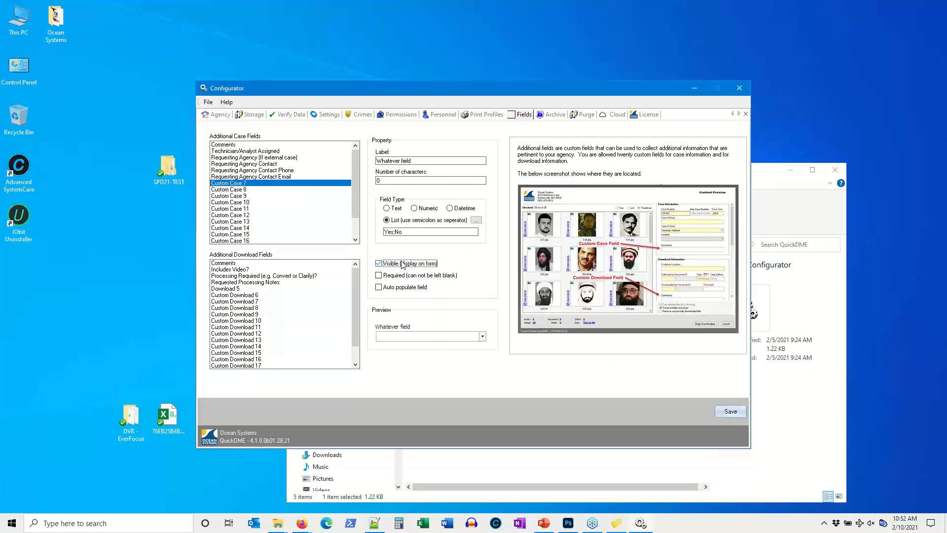
pyautogui.click(405, 277)
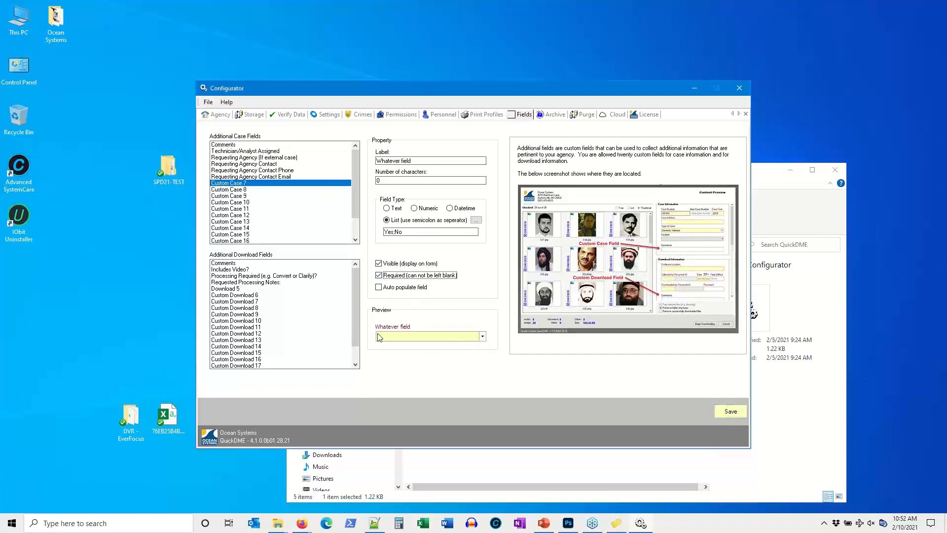
pyautogui.click(446, 340)
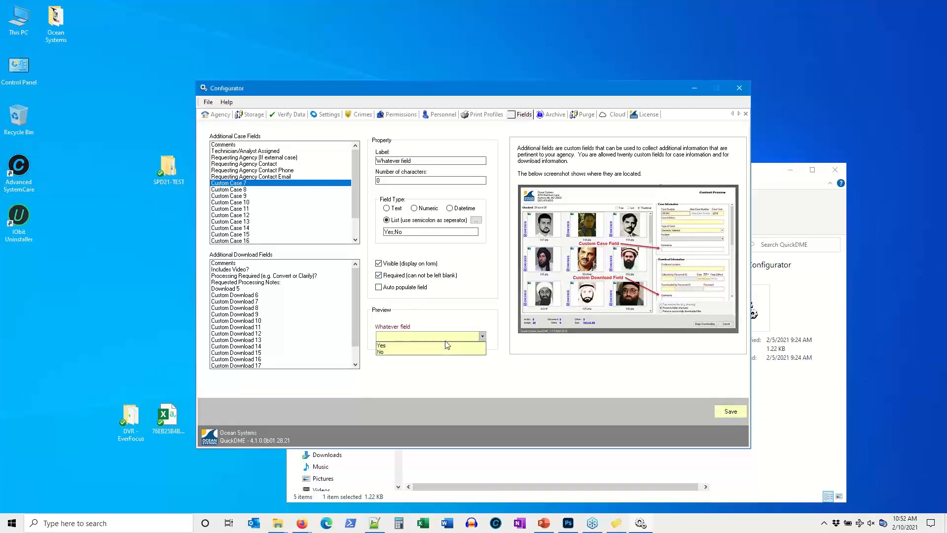
pyautogui.click(462, 311)
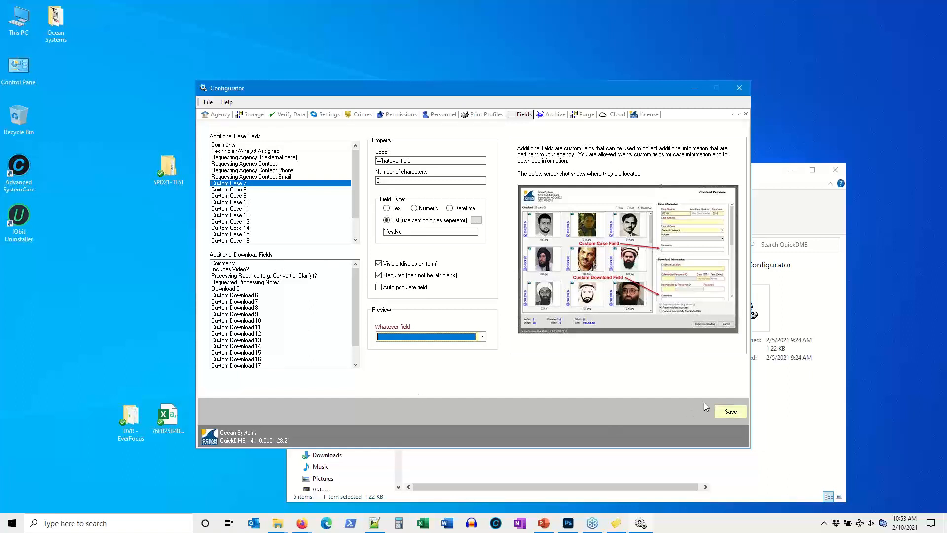
pyautogui.click(740, 89)
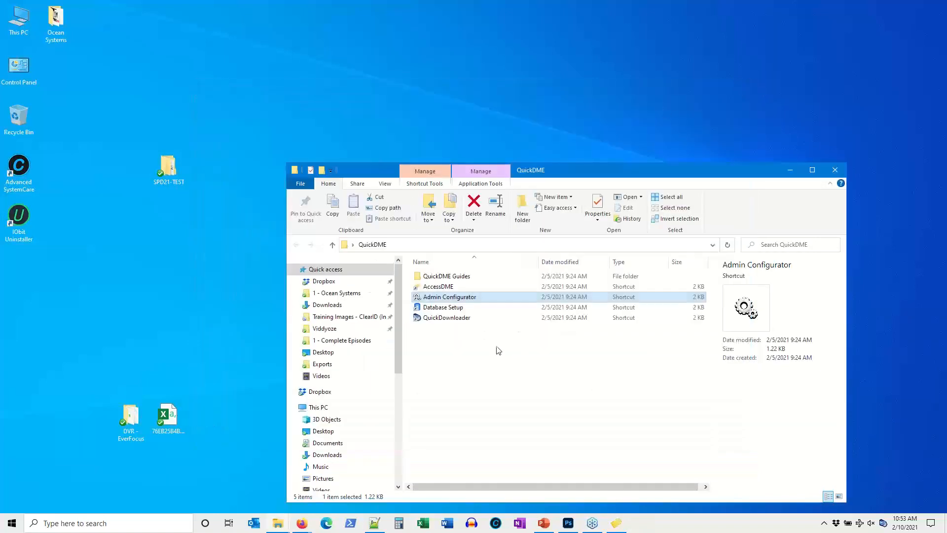
# Switch to the PowerPoint presentation, start the slide show from the Other Product Updates slide, and advance to the Omnivore v3.4 slide
pyautogui.click(616, 523)
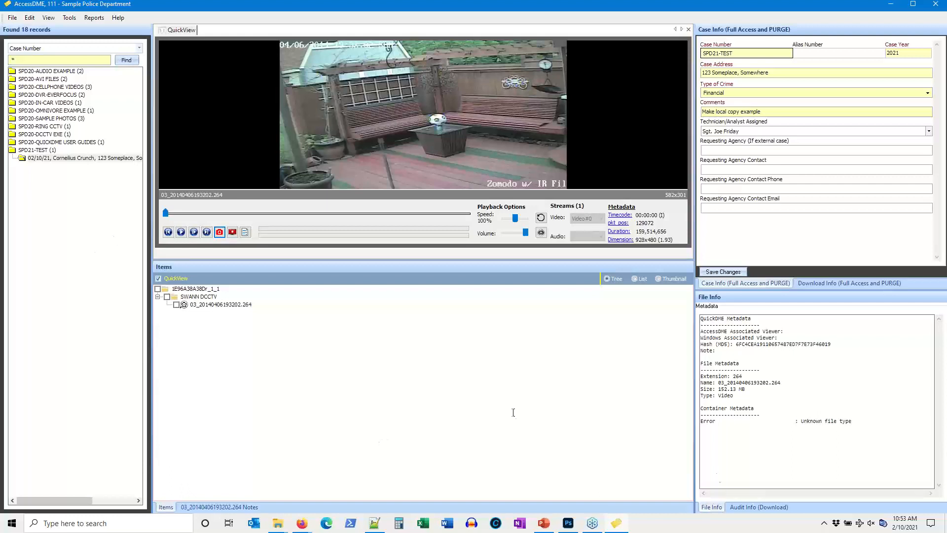
pyautogui.click(549, 525)
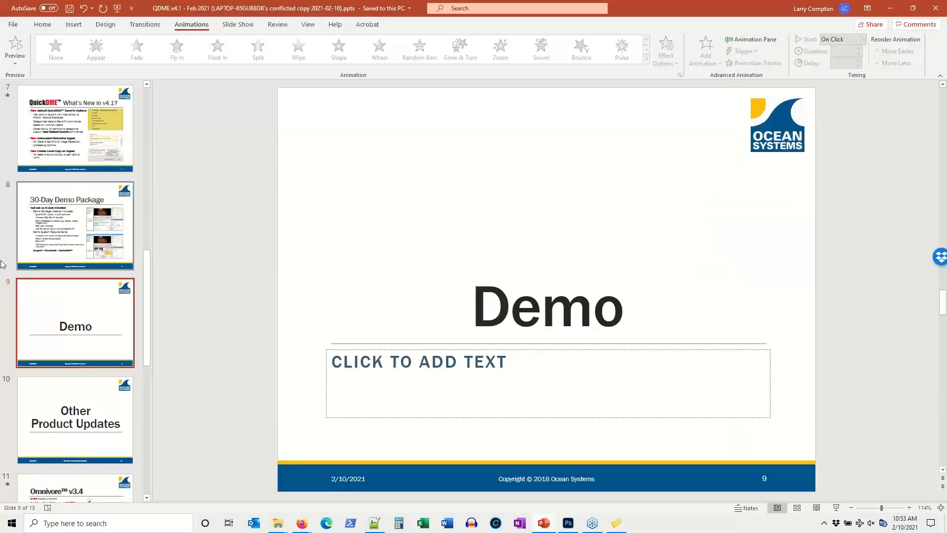
pyautogui.click(68, 393)
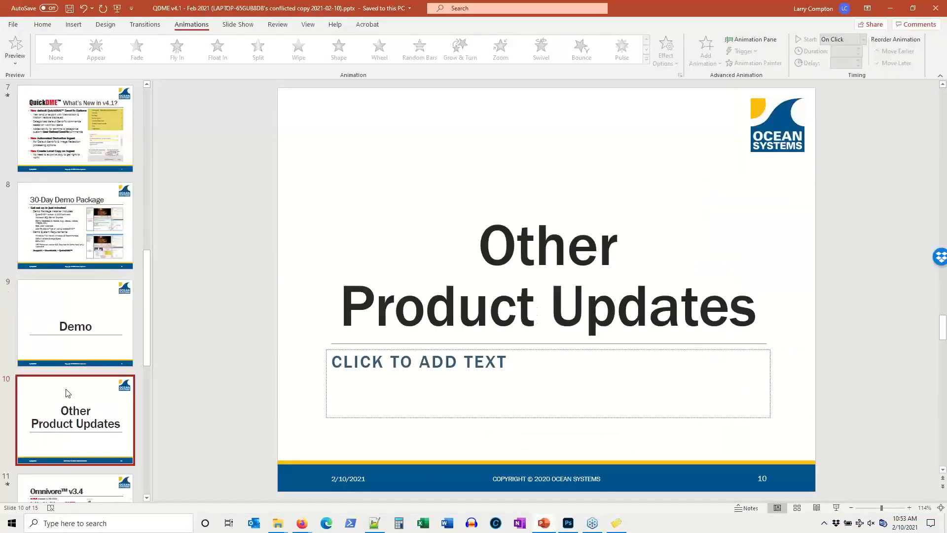
pyautogui.click(836, 508)
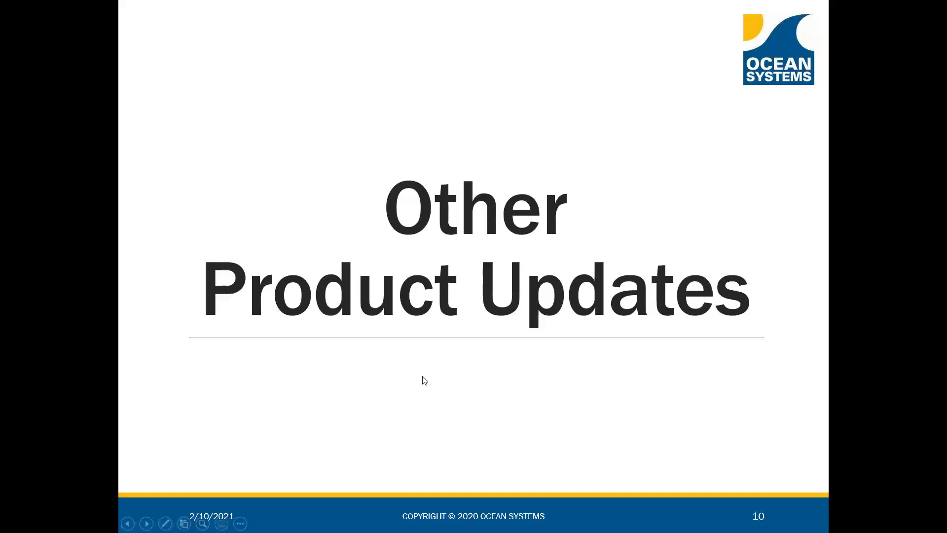
pyautogui.click(503, 285)
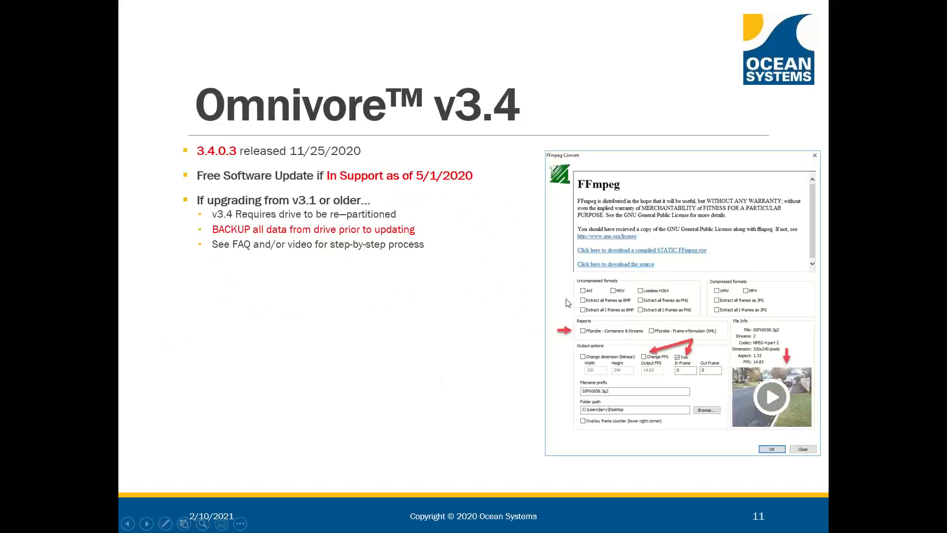